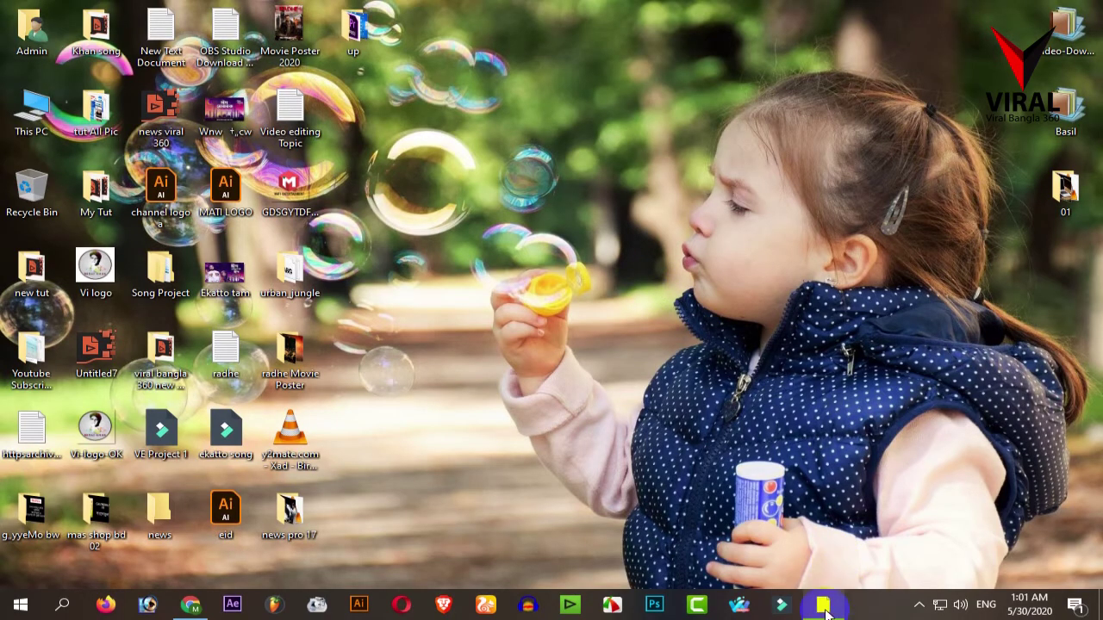
Step: Launch Premiere Pro 2019 to reach the Home screen listing the recent 'eid song' project
left_click(823, 607)
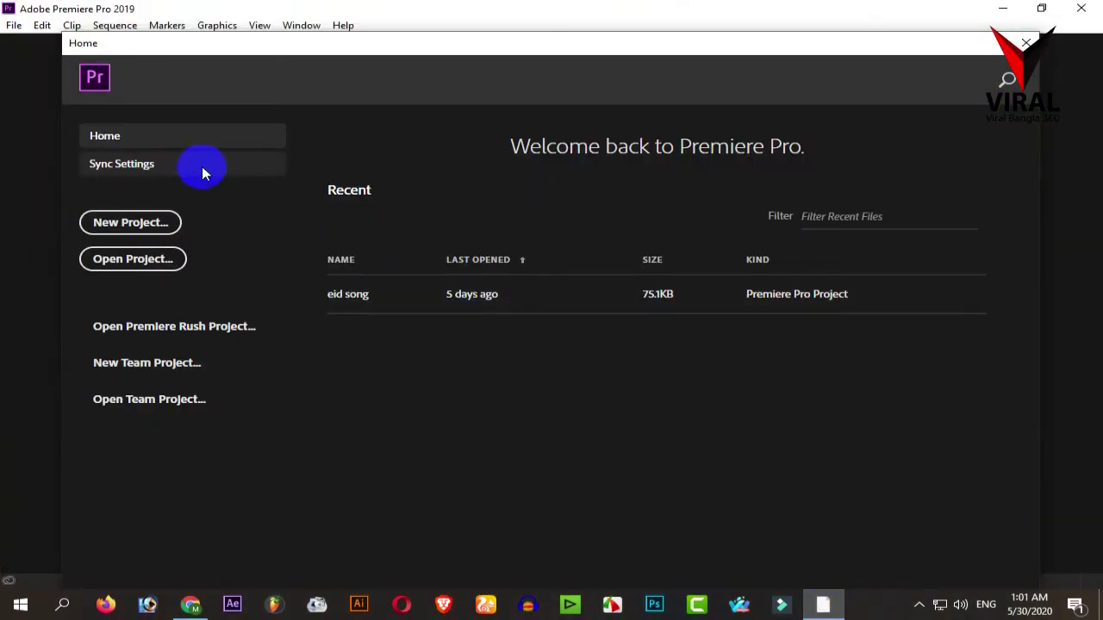
left_click(102, 222)
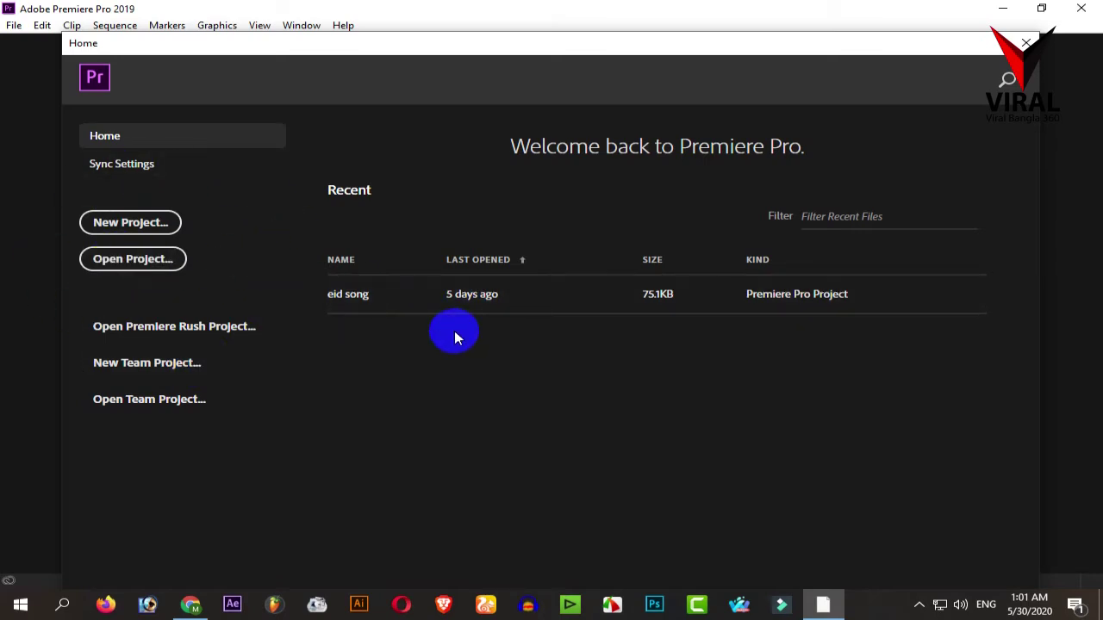
left_click(120, 274)
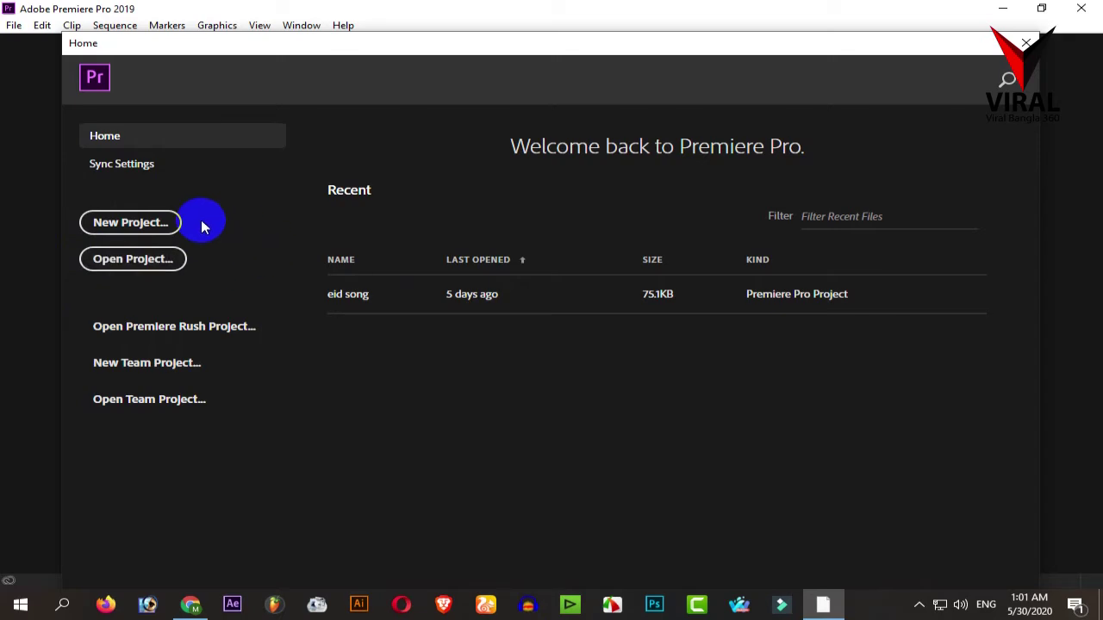
Step: Start a new project and keep E:\Ekatto Song Eid as its save location
left_click(112, 223)
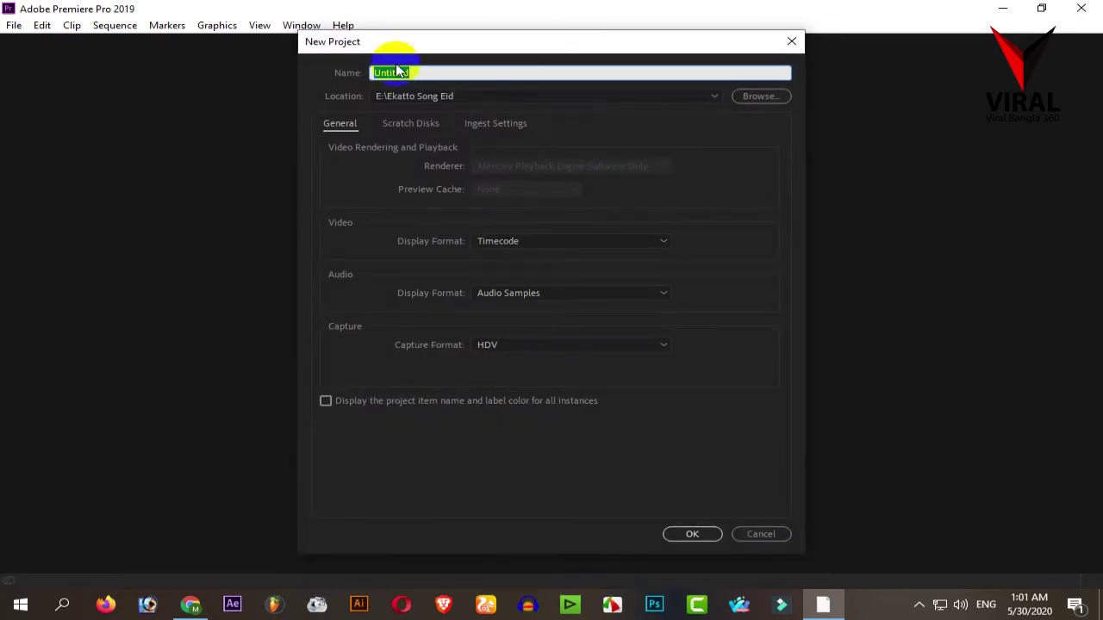
left_click(345, 96)
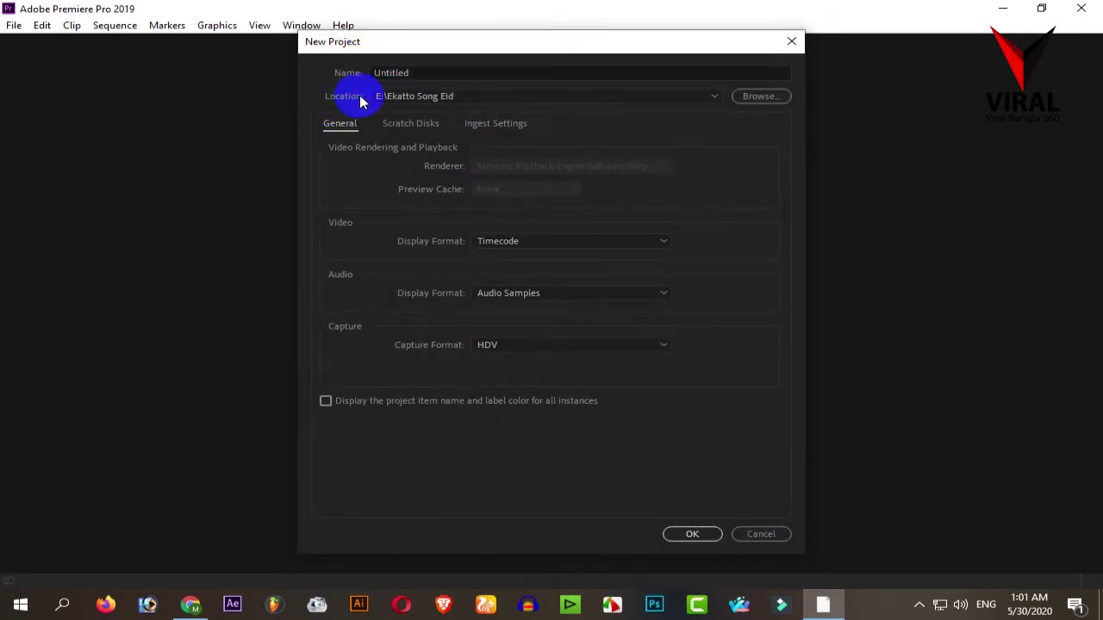
left_click(762, 97)
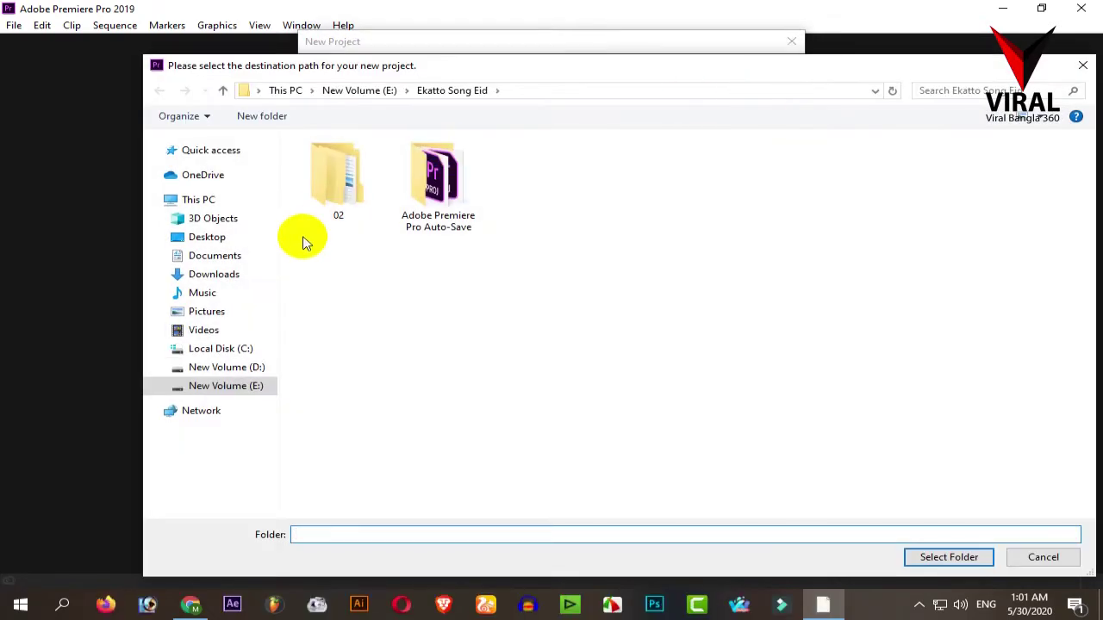
left_click(210, 237)
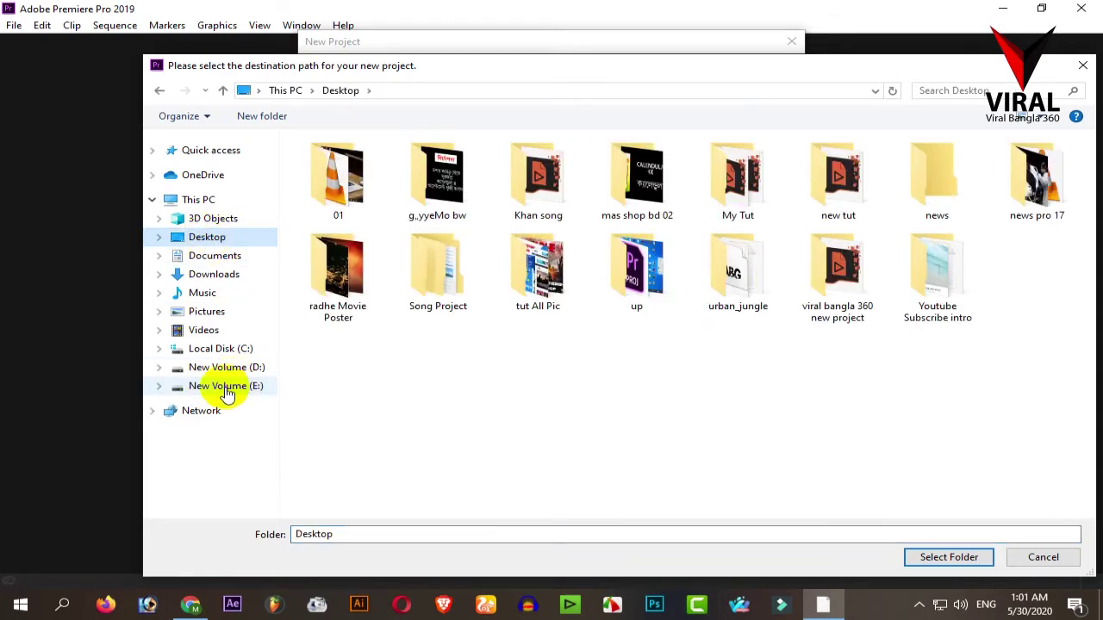
left_click(229, 386)
left_click(241, 368)
left_click(235, 348)
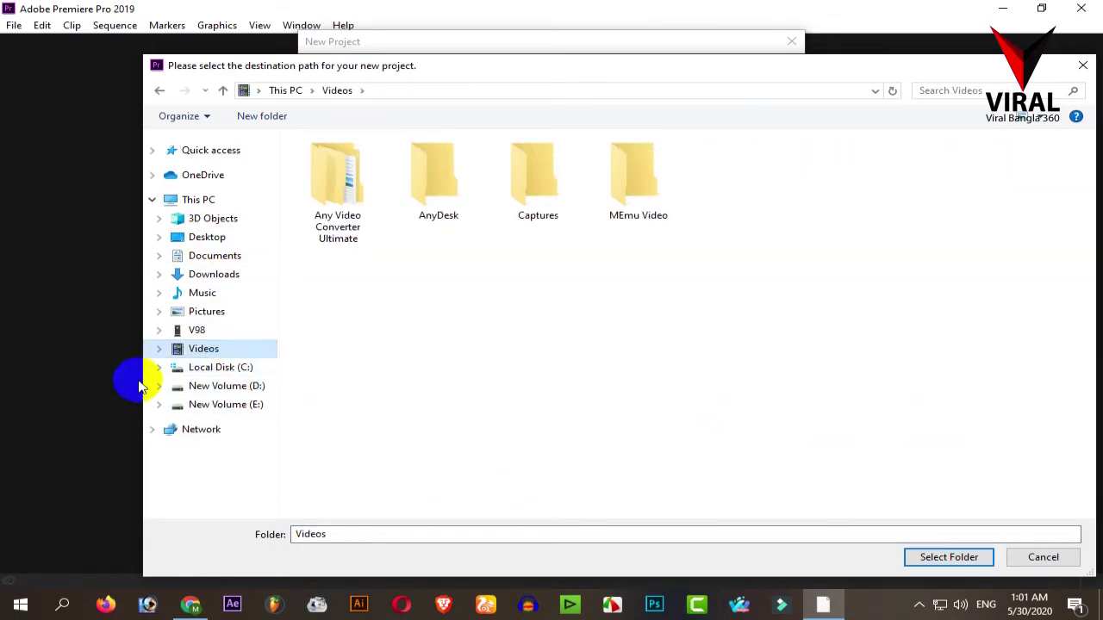
left_click(1083, 66)
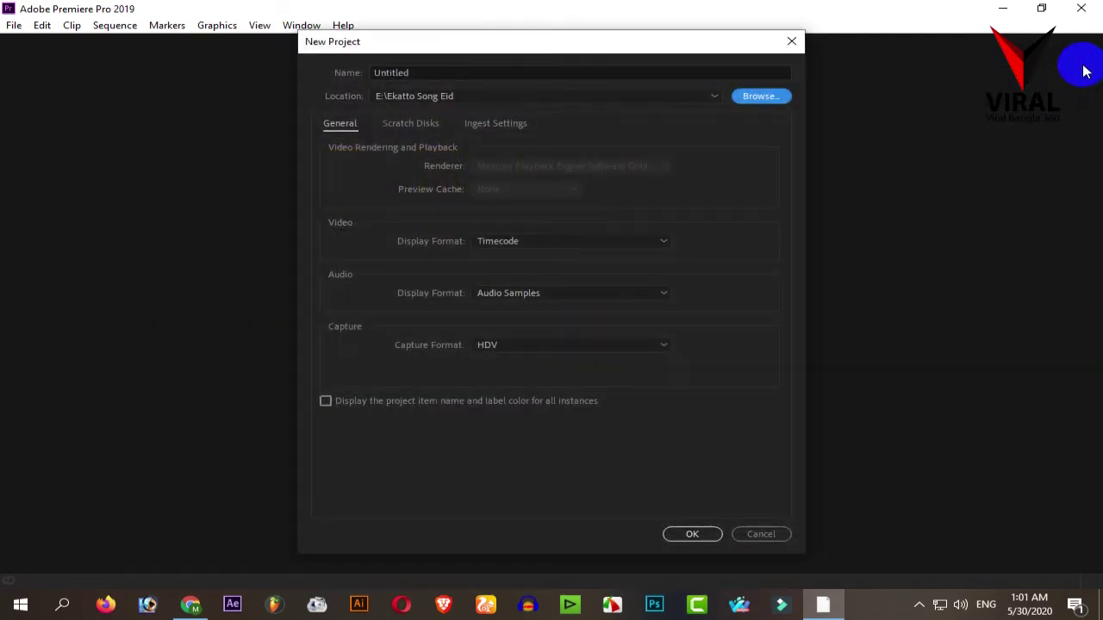
Step: Leave the new project's name as Untitled
left_click(426, 73)
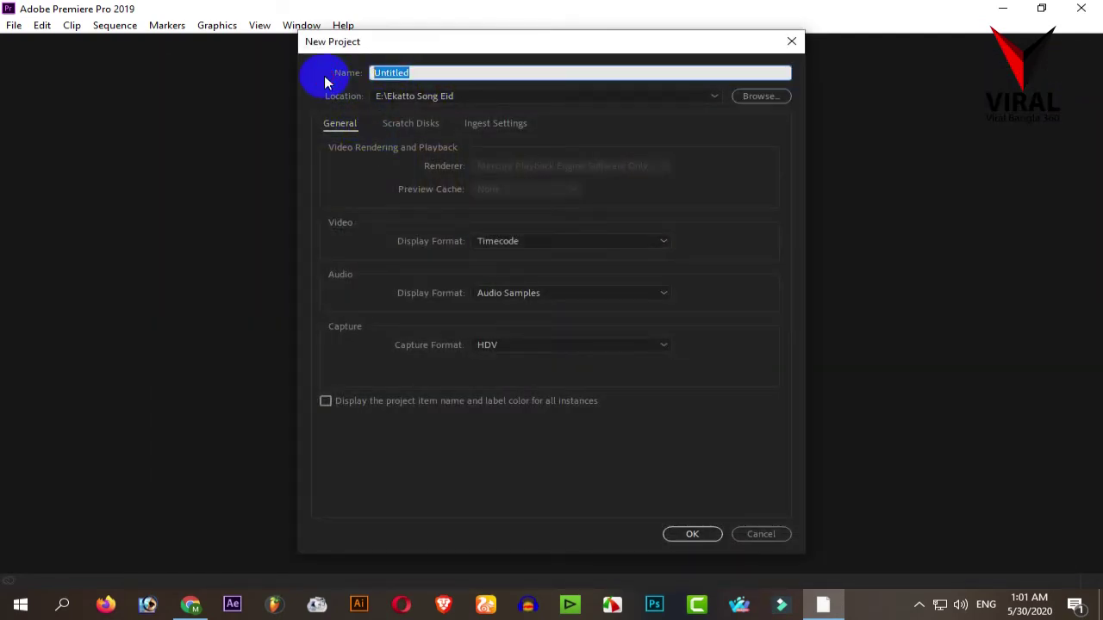
left_click(457, 72)
left_click_drag(490, 74, 374, 77)
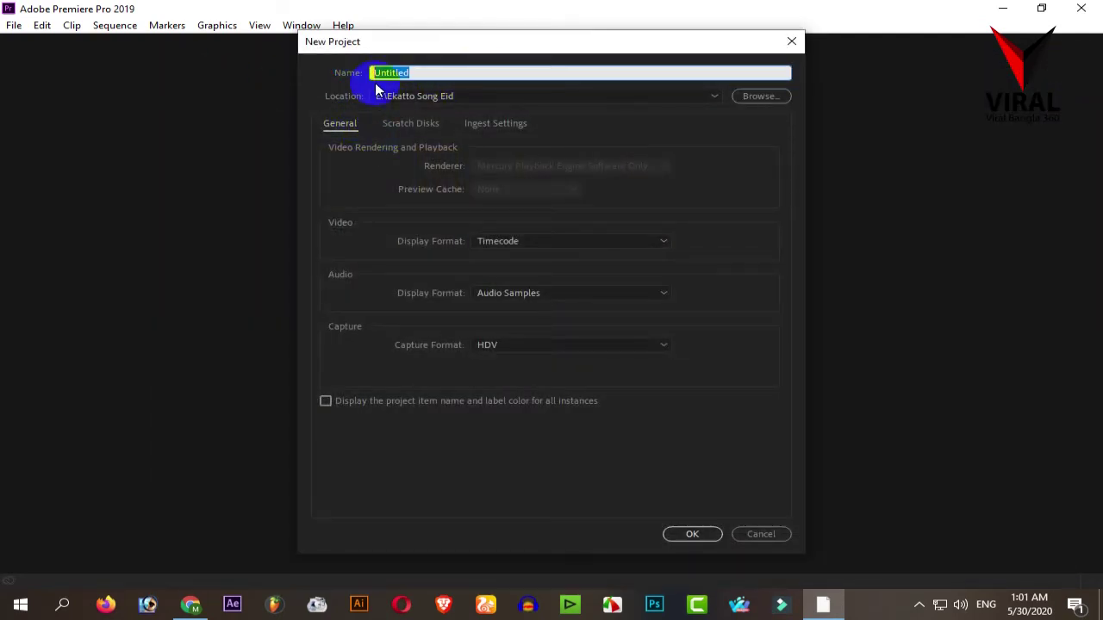
left_click(499, 74)
double_click(503, 75)
left_click(468, 72)
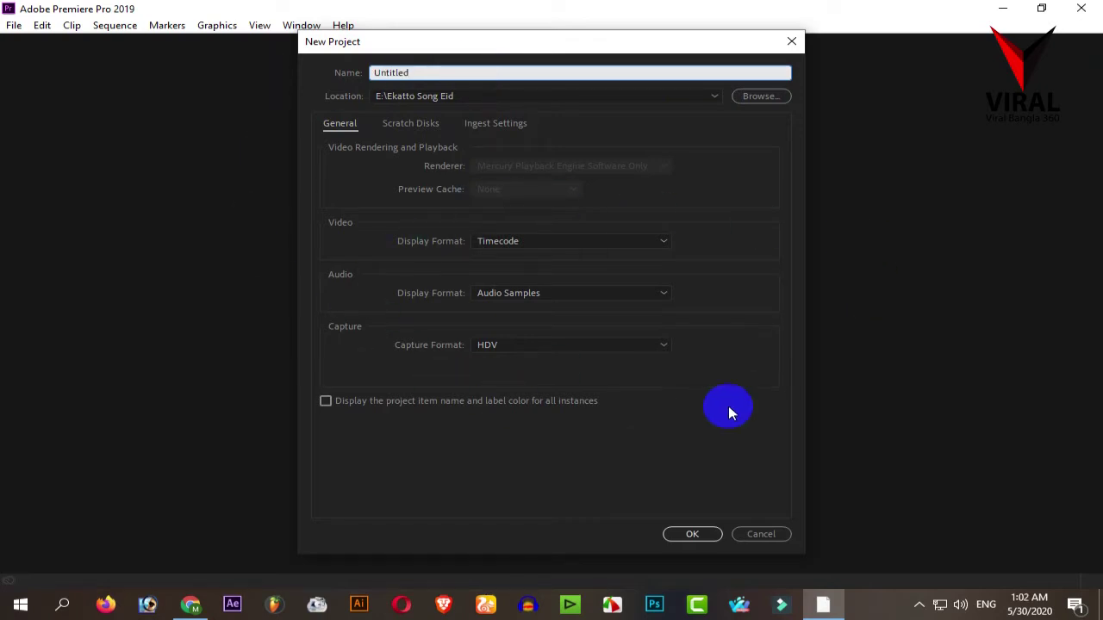
Step: Keep Timecode video display and HDV capture format, then create the project
left_click(524, 241)
left_click(525, 243)
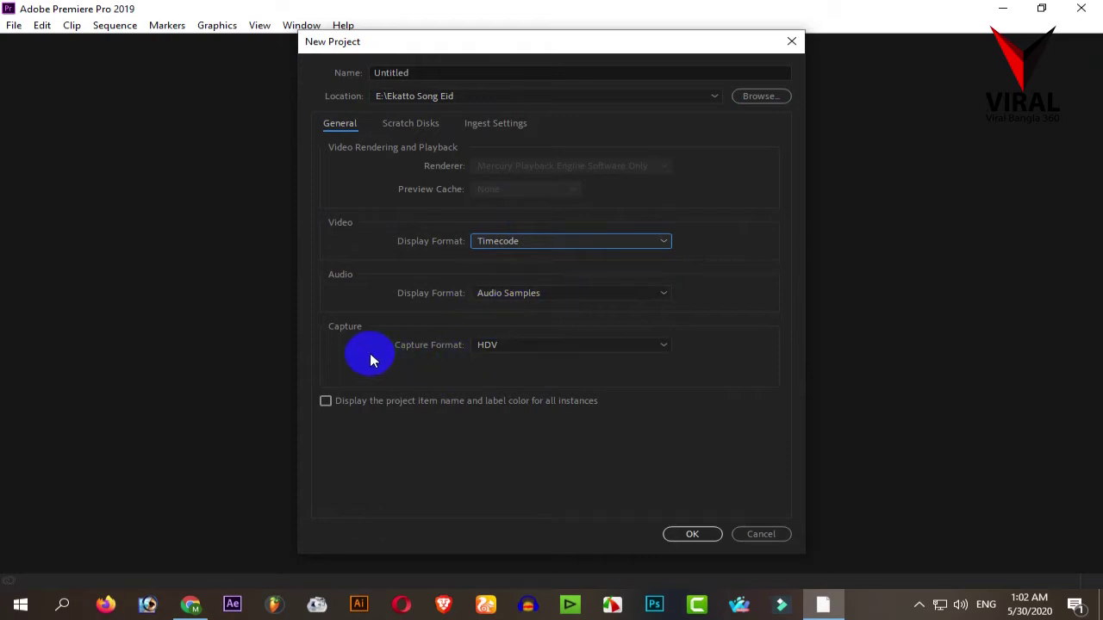
left_click(508, 345)
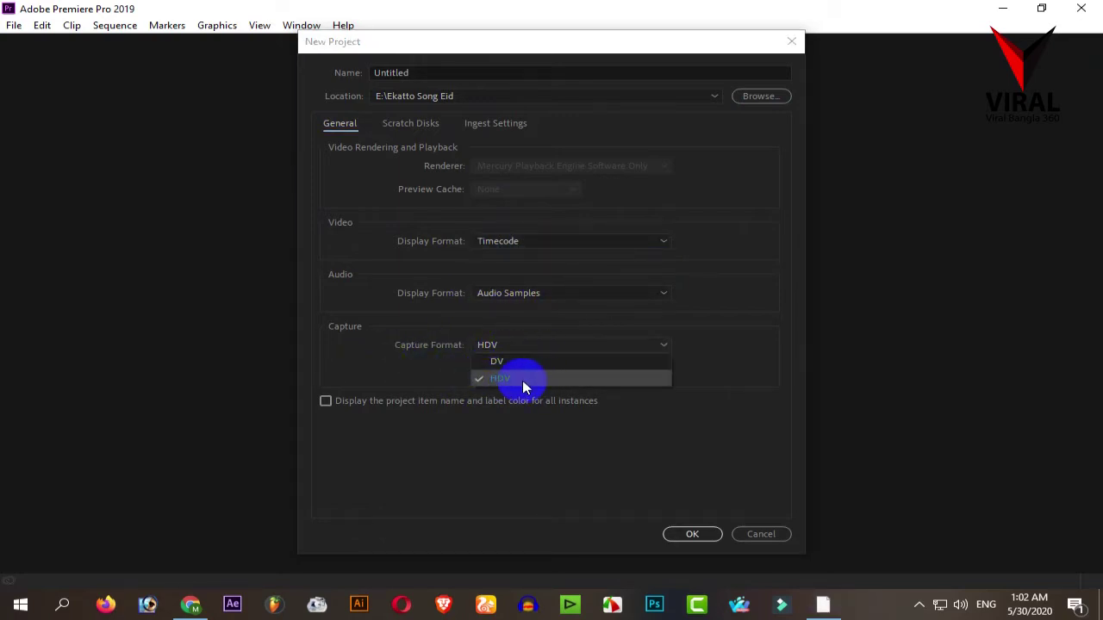
left_click(522, 380)
left_click(695, 535)
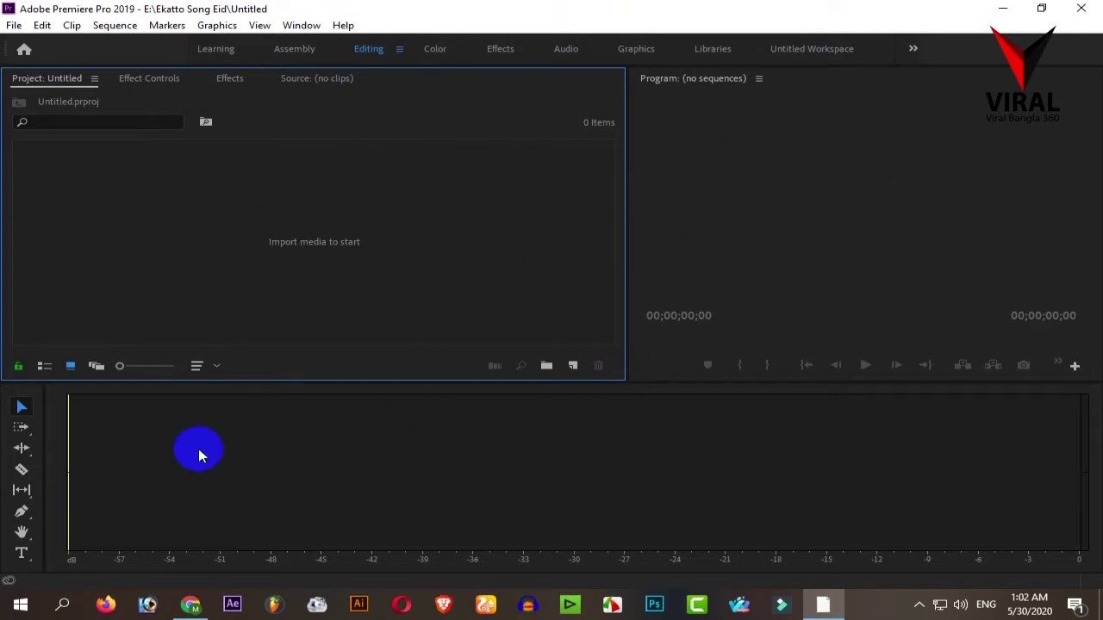
Step: Switch to the Untitled Workspace layout and restore its saved panel arrangement with Alt+Shift+0
left_click(335, 485)
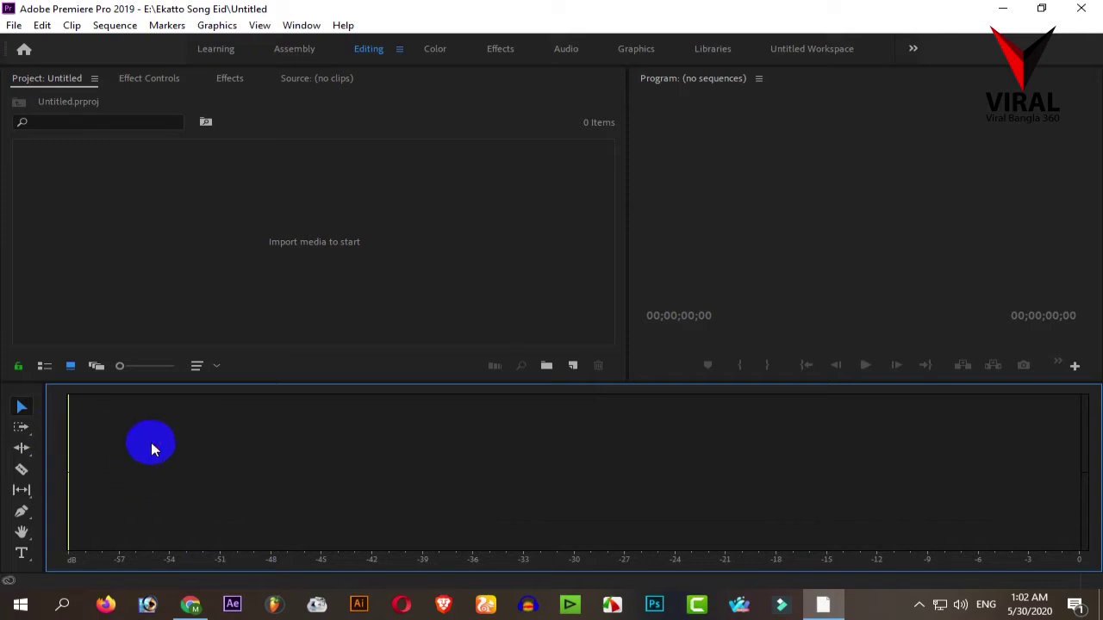
left_click(863, 210)
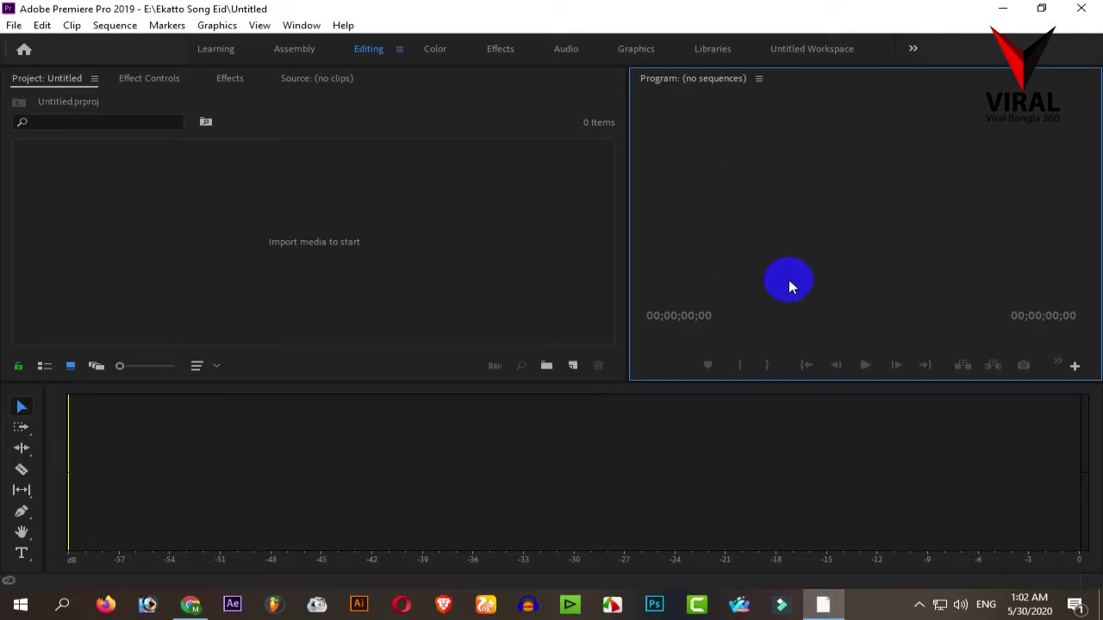
left_click(812, 49)
key("alt+shift+0")
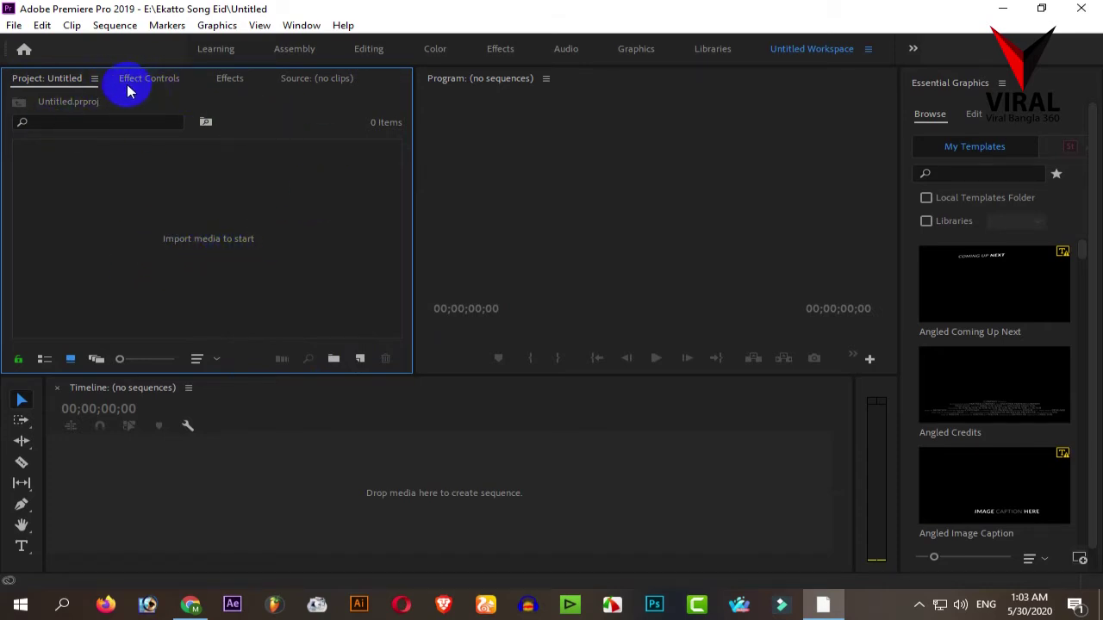
left_click(168, 82)
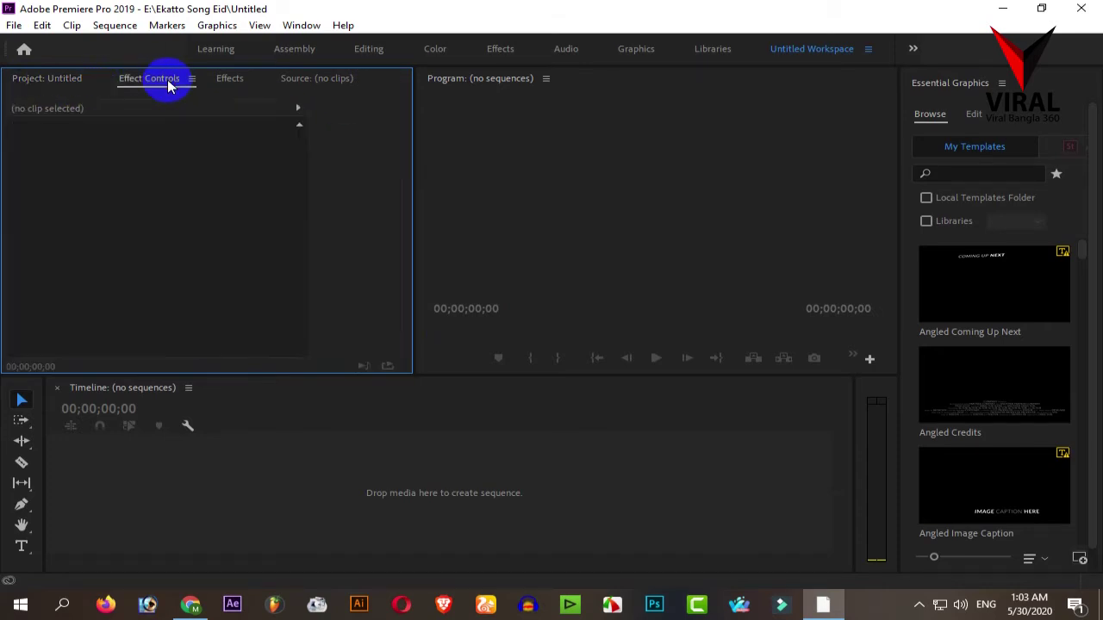
left_click(239, 82)
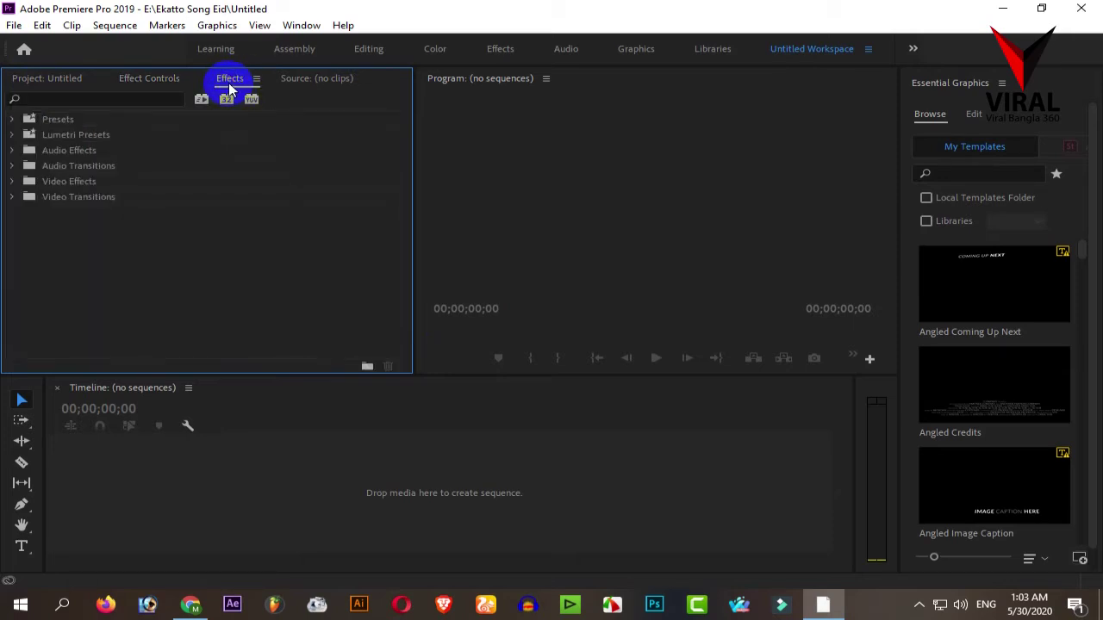
left_click(328, 84)
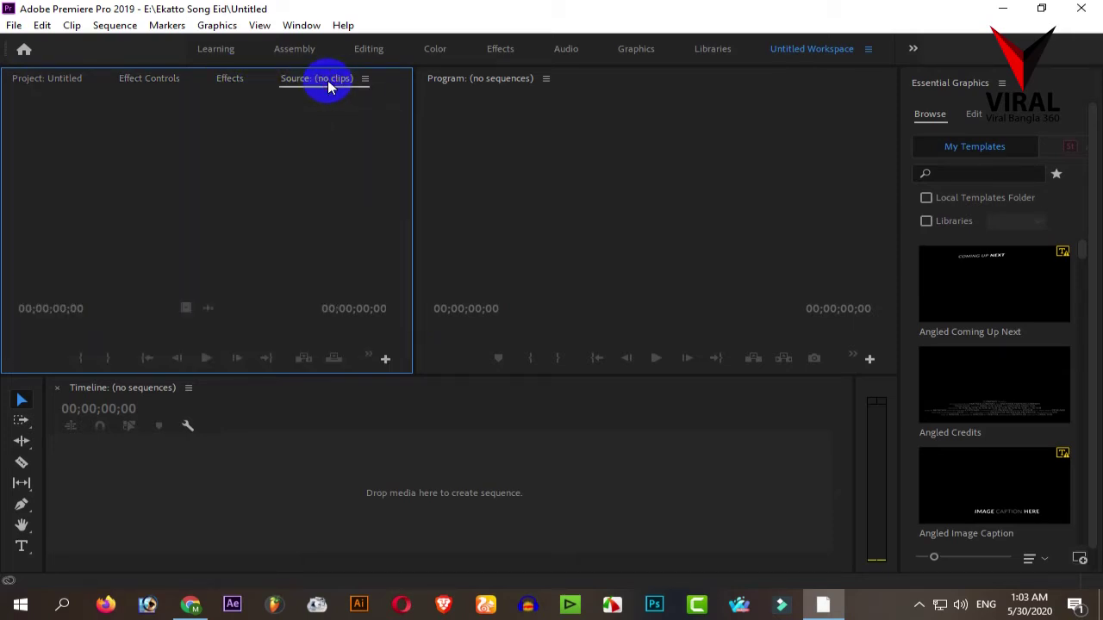
left_click(49, 84)
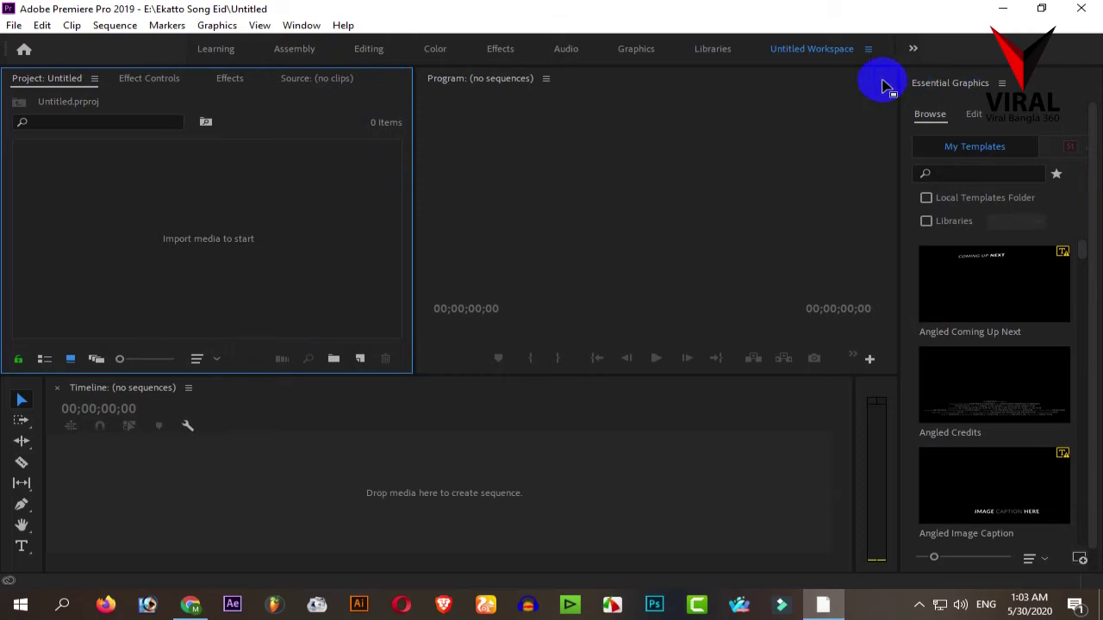
Step: Close the Essential Graphics panel and dock the Program monitor into the Project panel group
right_click(937, 81)
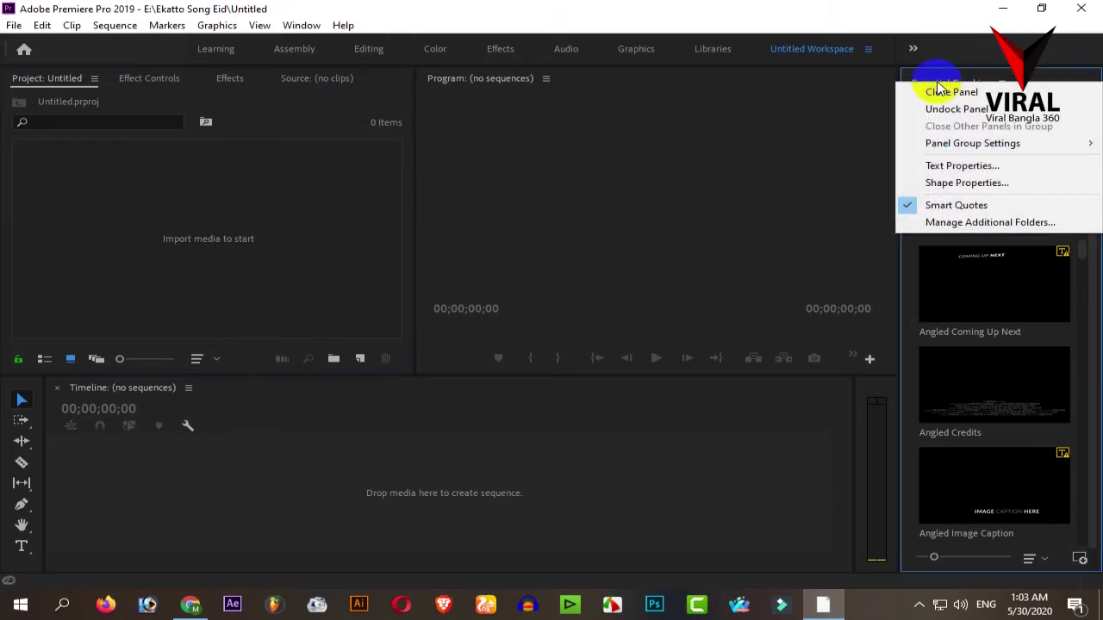
left_click(942, 92)
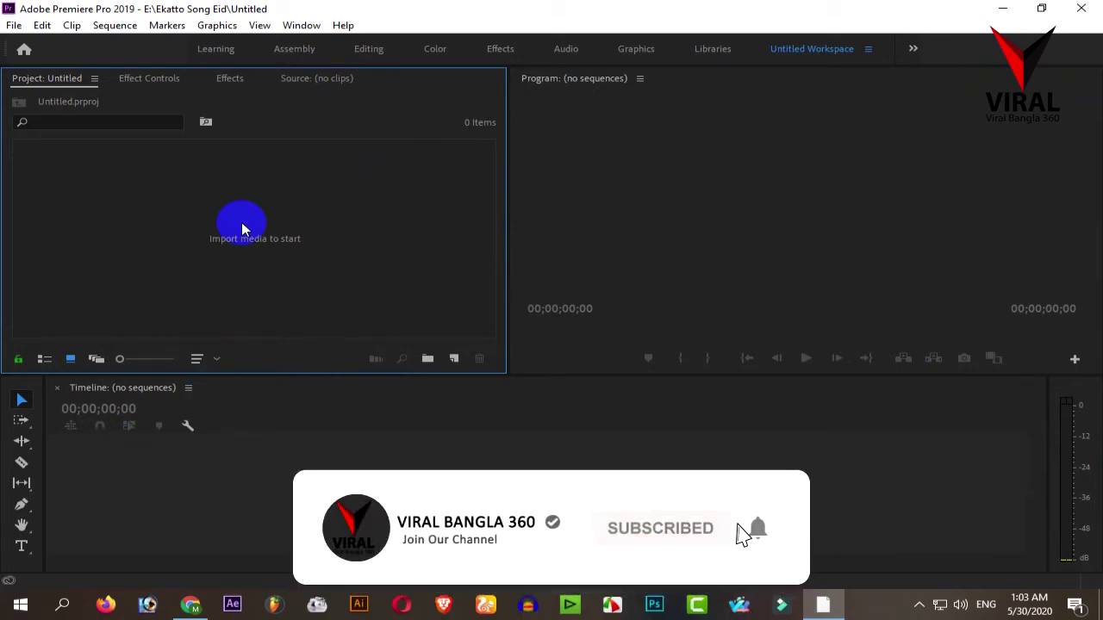
left_click_drag(428, 89, 842, 162)
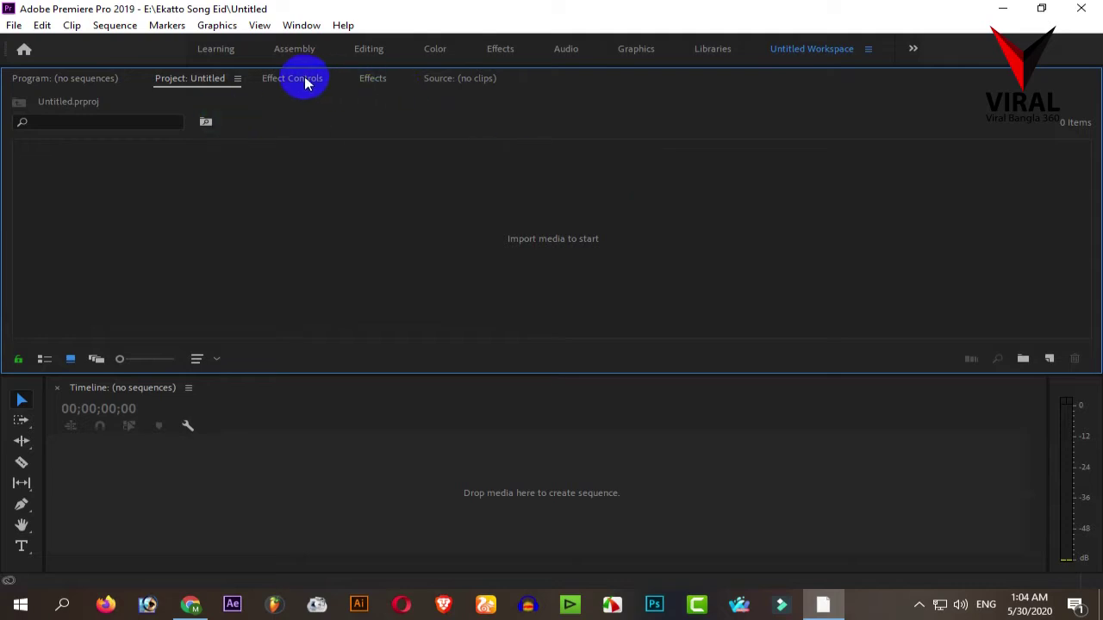
left_click(81, 79)
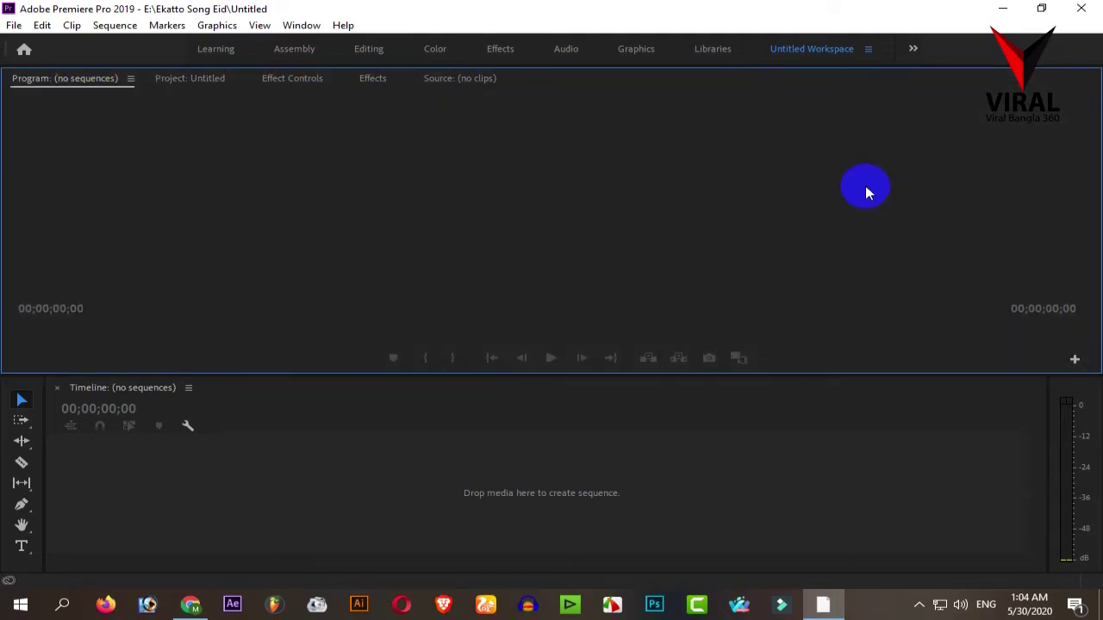
left_click_drag(88, 101, 908, 172)
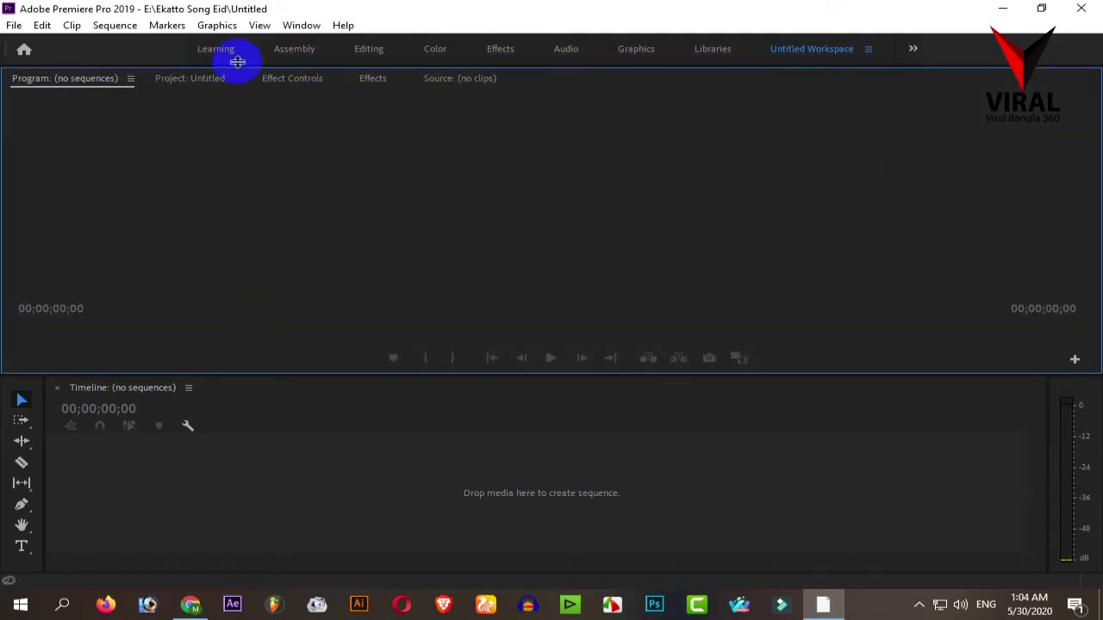
Step: Check the Project, Effect Controls, Effects and Program tabs, then request an Untitled Workspace reset
left_click(176, 82)
left_click(291, 79)
left_click(377, 78)
left_click(194, 78)
left_click(60, 80)
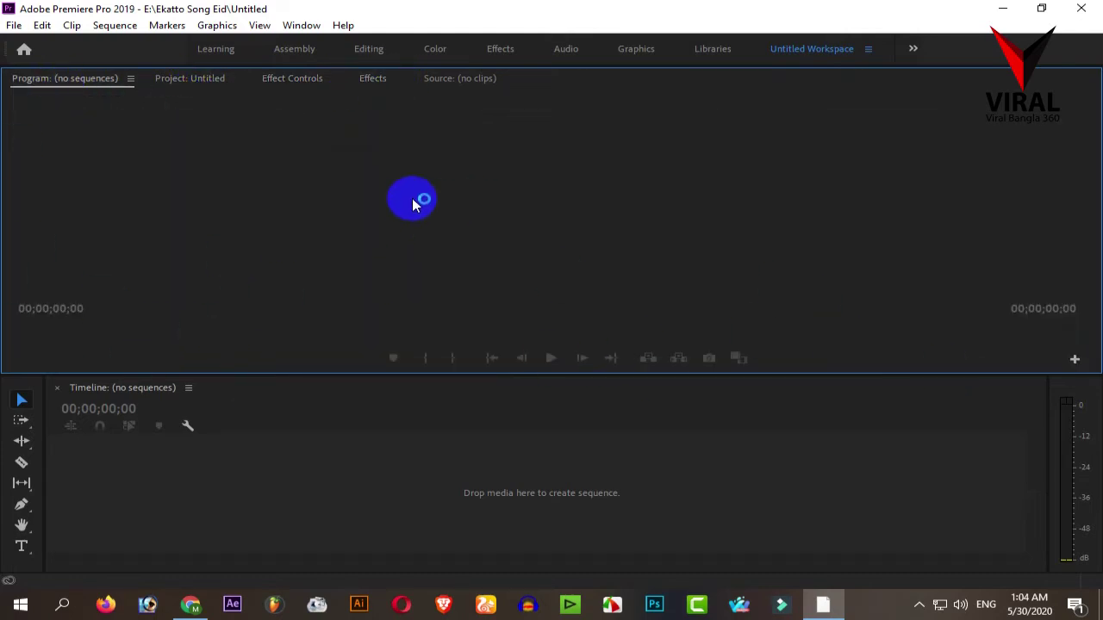
left_click(801, 59)
double_click(783, 53)
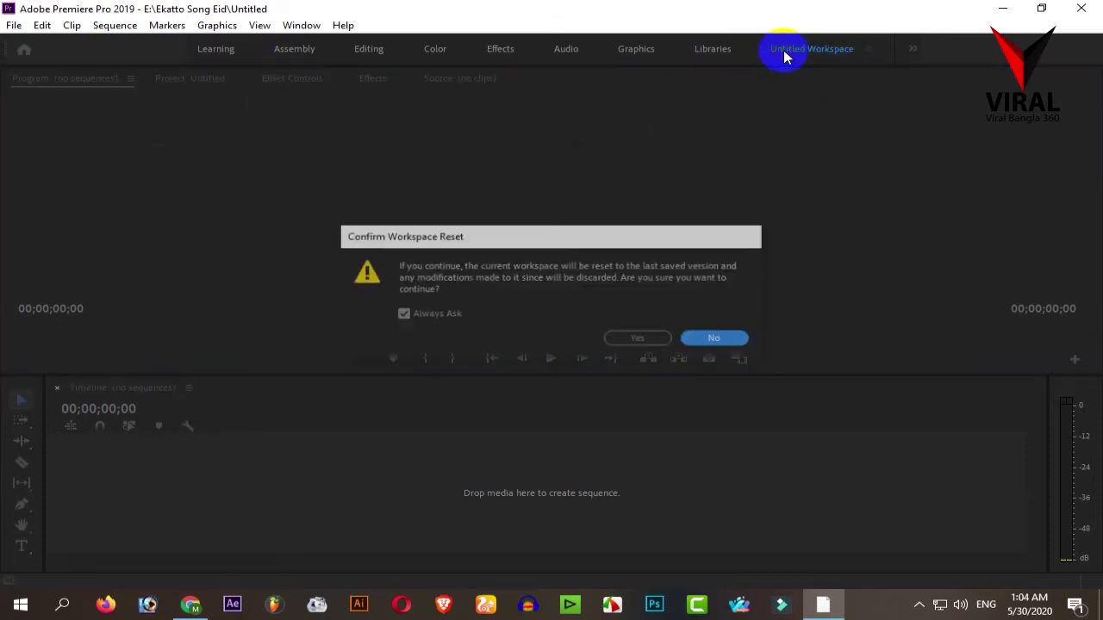
left_click(645, 343)
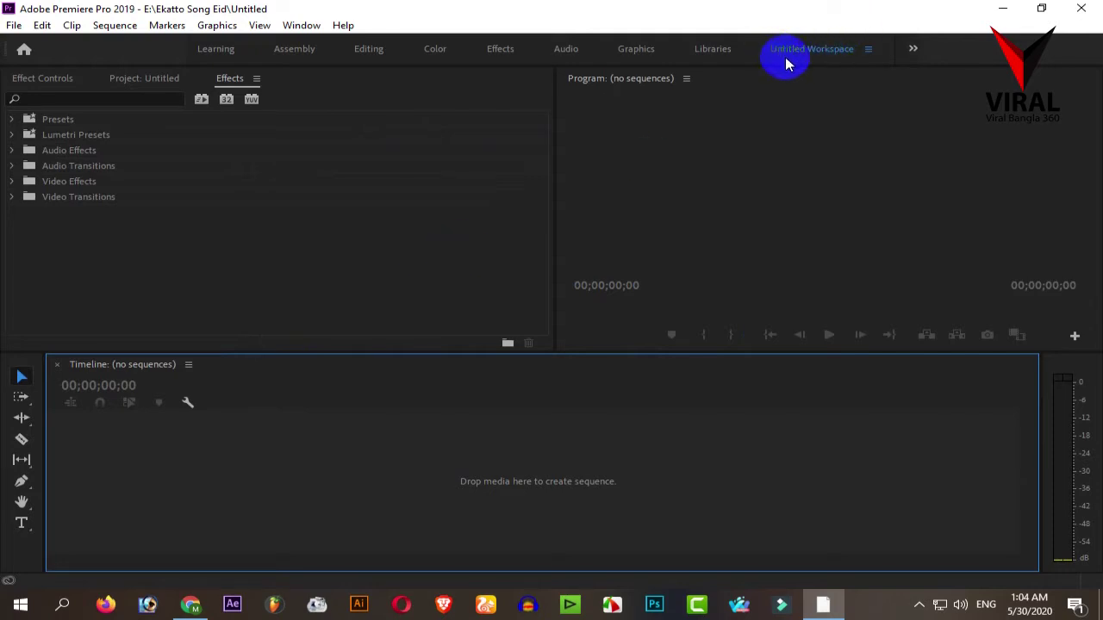
left_click(850, 52)
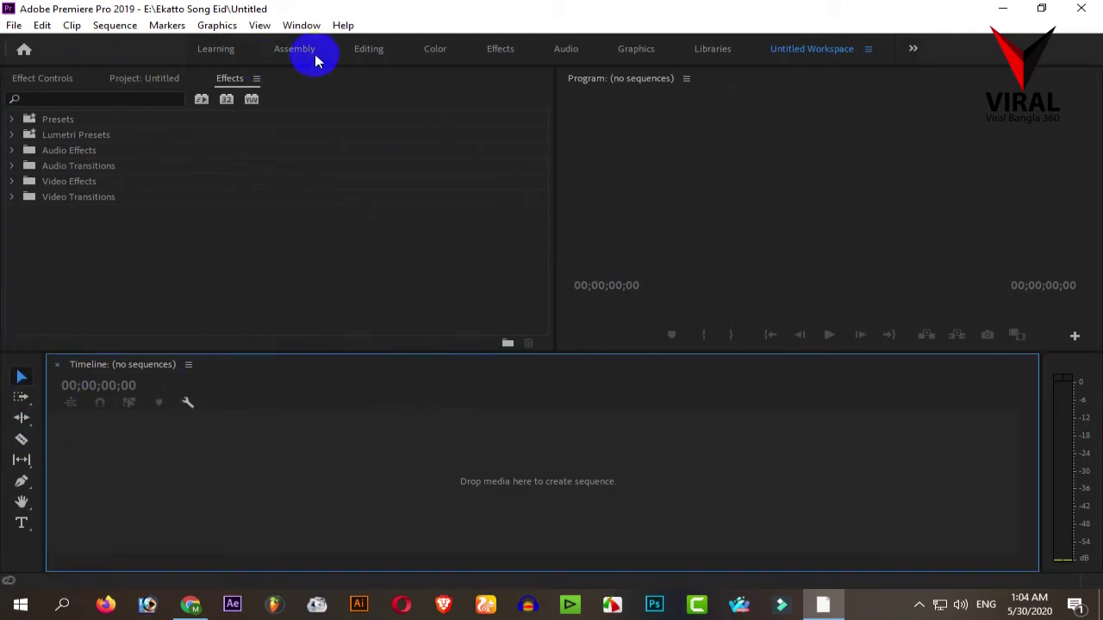
Step: Save the current panel layout as a new workspace named My Workspace via Window > Workspaces
left_click(300, 28)
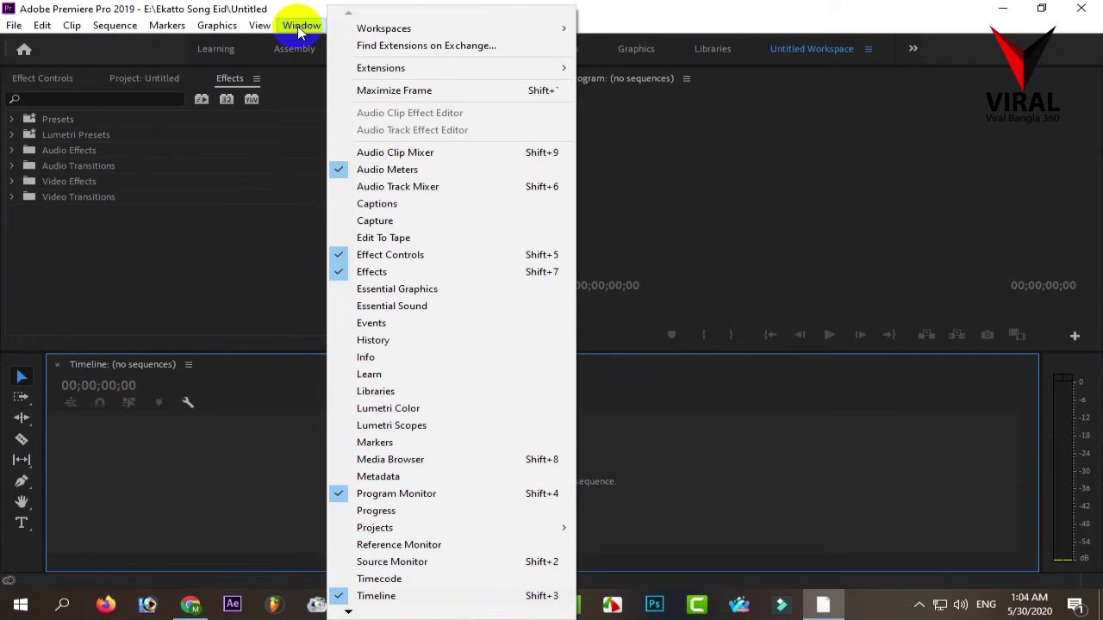
mouse_move(376, 35)
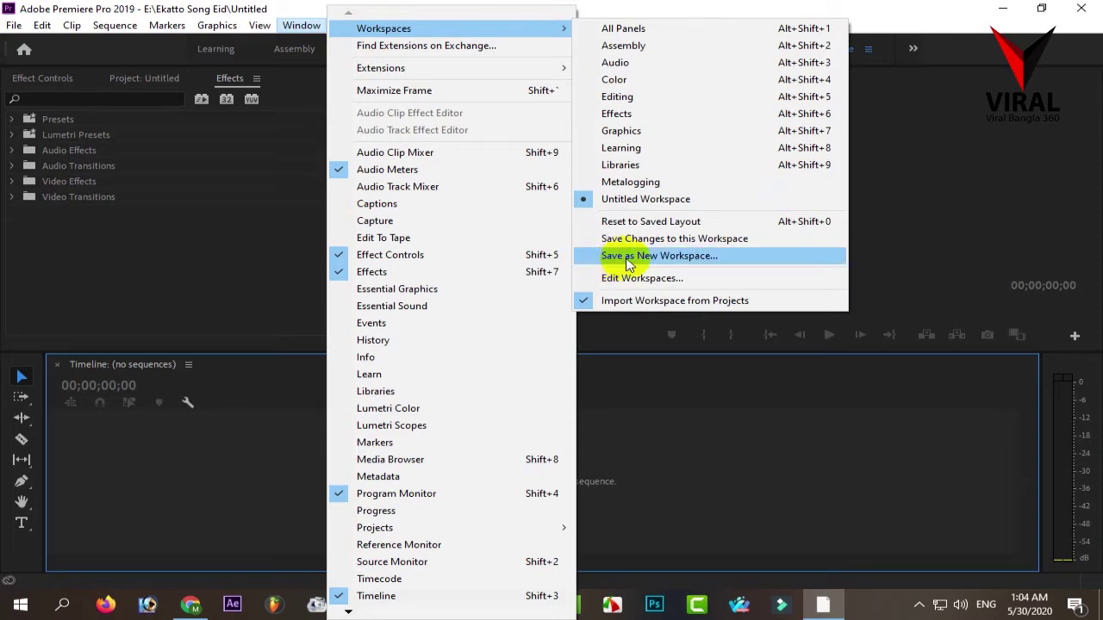
left_click(719, 258)
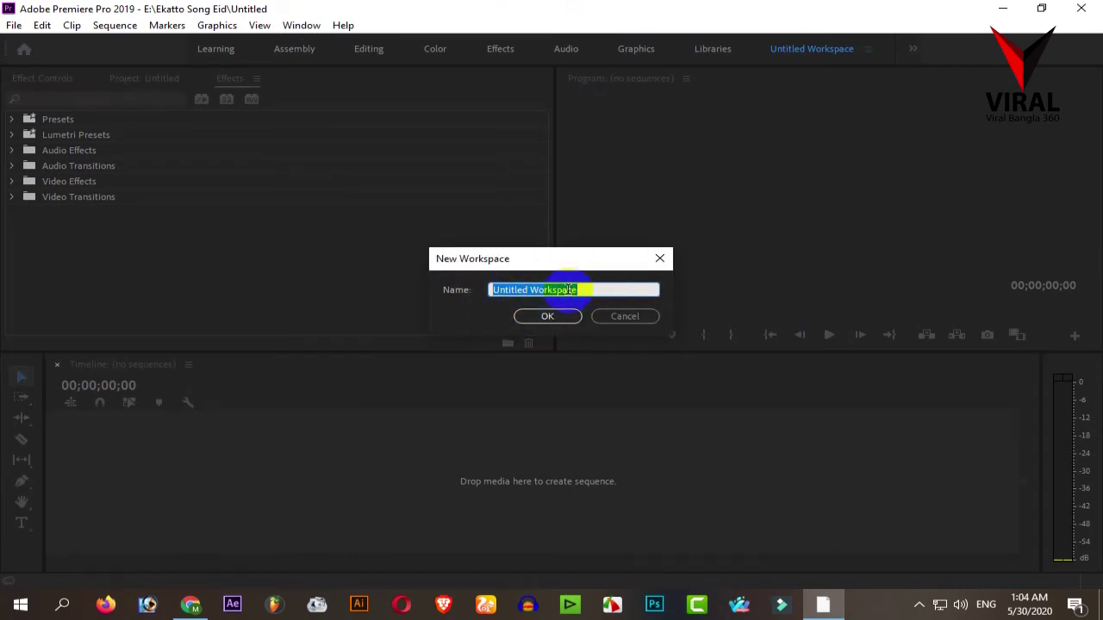
left_click(540, 314)
left_click_drag(529, 290, 424, 297)
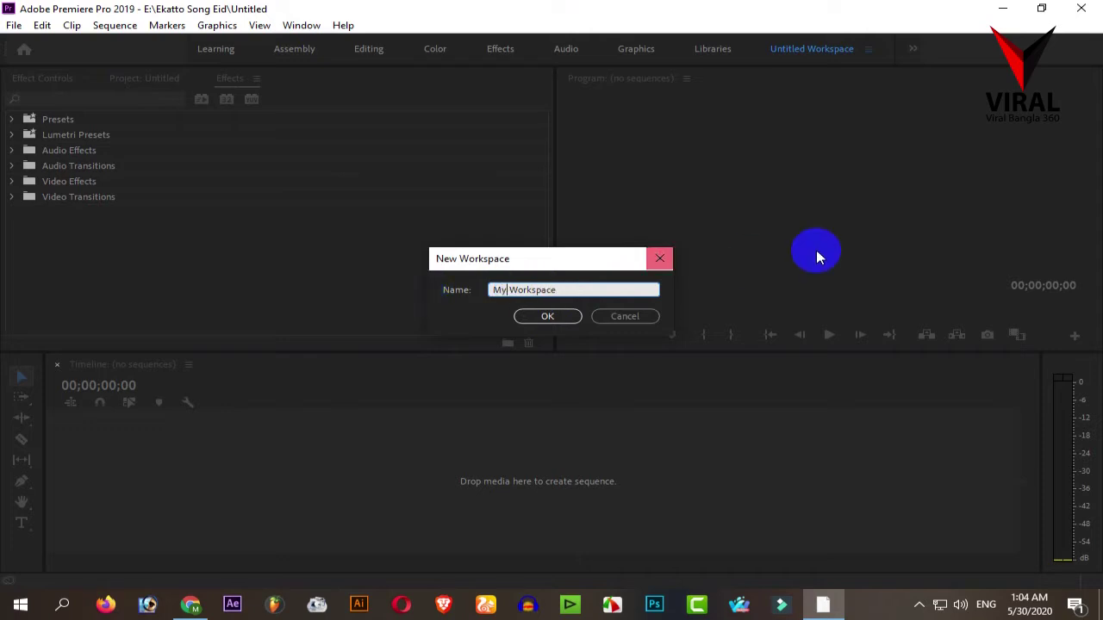
left_click(540, 318)
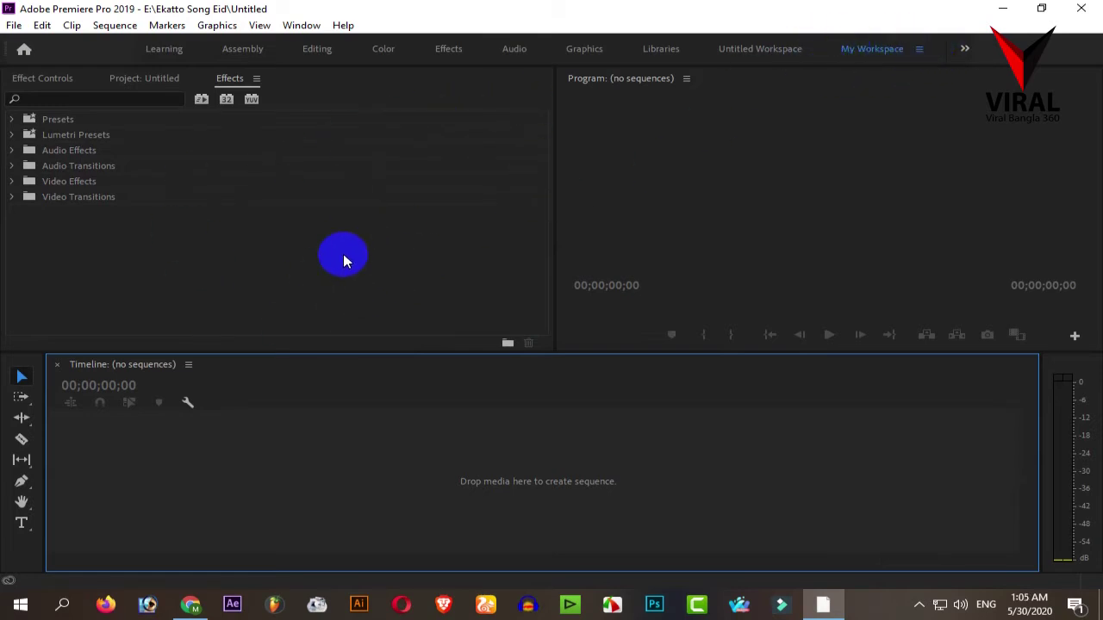
Step: Rearrange the upper-left panel tabs into the order Project, Effects, Effect Controls
left_click_drag(37, 81, 224, 84)
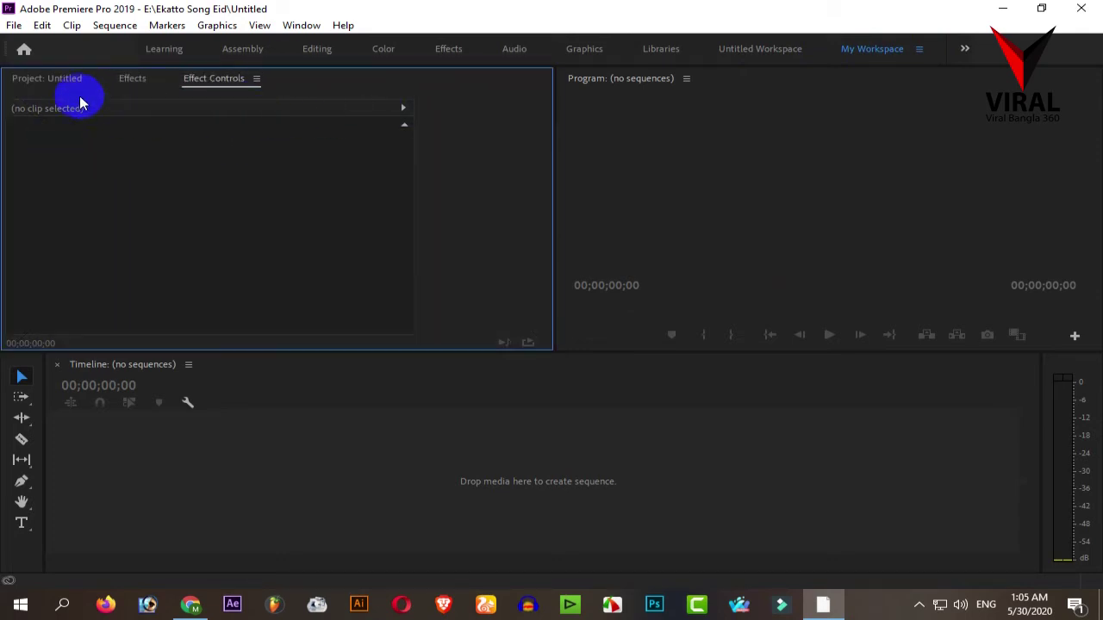
left_click(49, 80)
left_click_drag(134, 79, 338, 95)
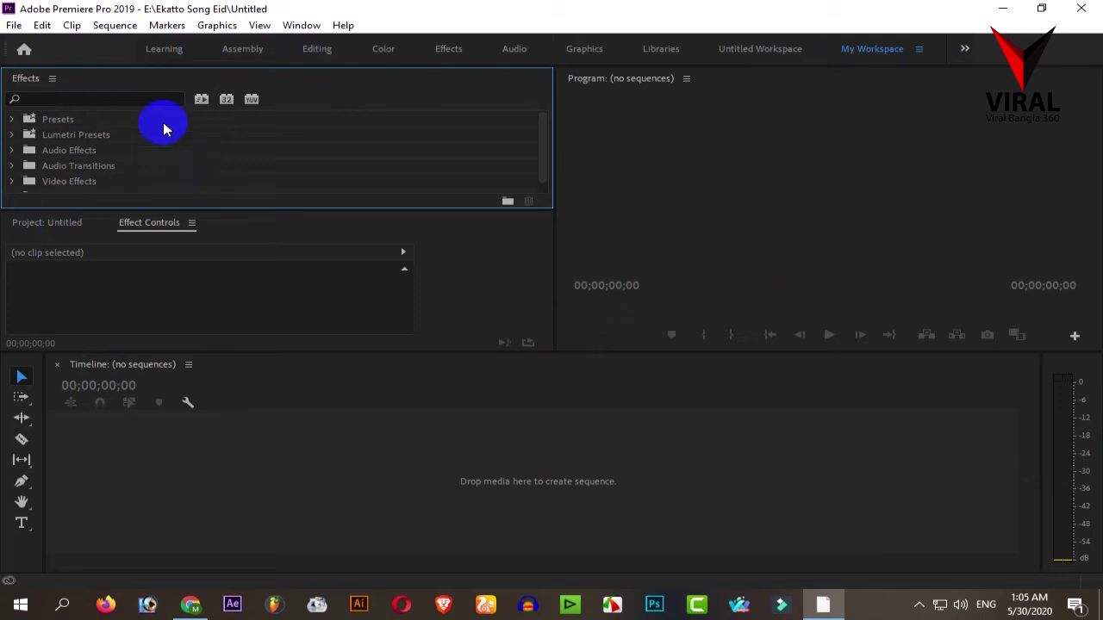
left_click_drag(25, 78, 304, 242)
left_click_drag(22, 85, 310, 305)
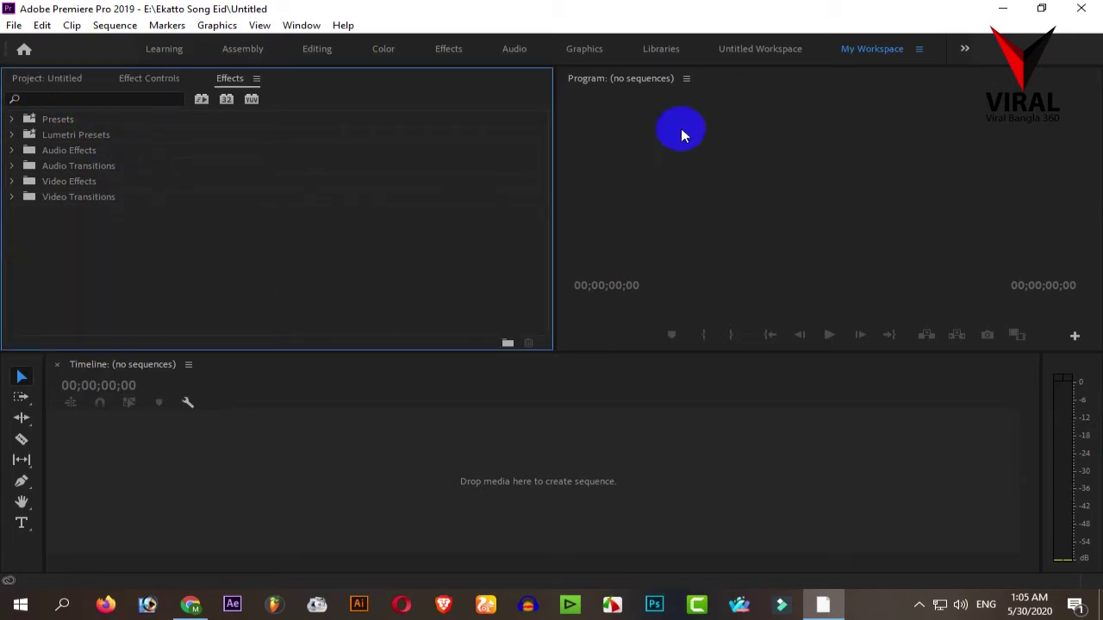
left_click_drag(234, 82, 131, 91)
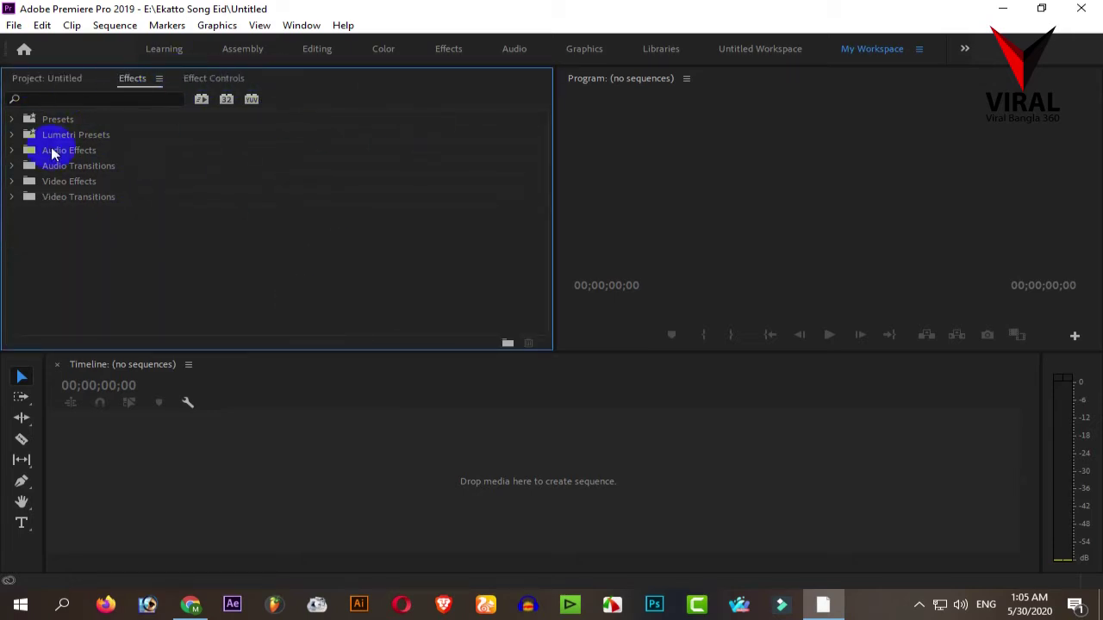
left_click(214, 79)
Step: Bring the empty Project bin forward and open the Import dialog from it
left_click(132, 78)
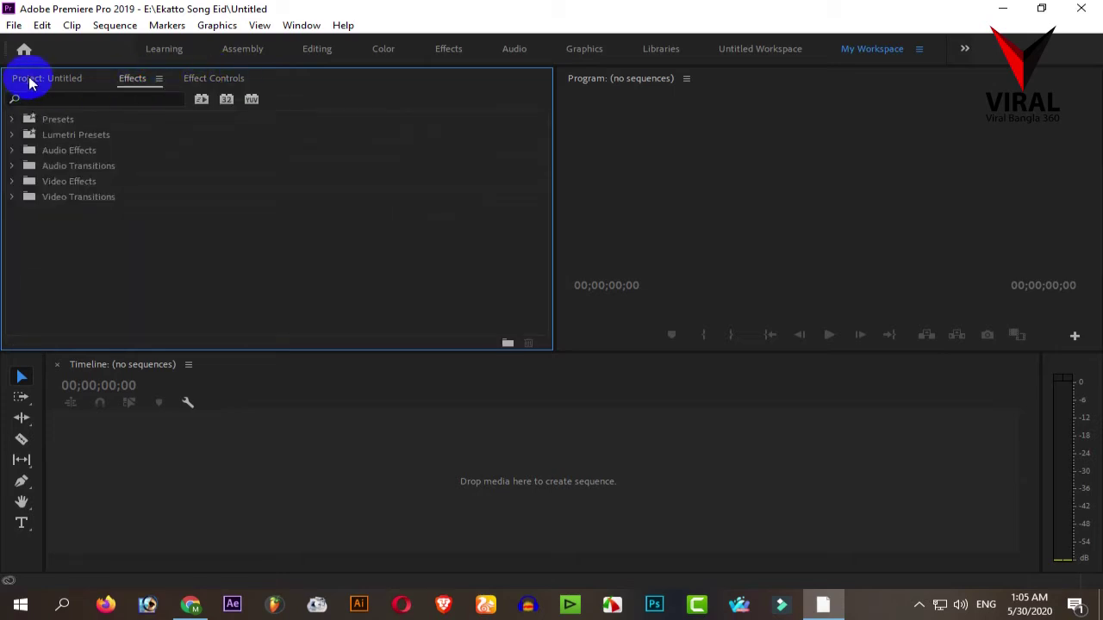
left_click(26, 79)
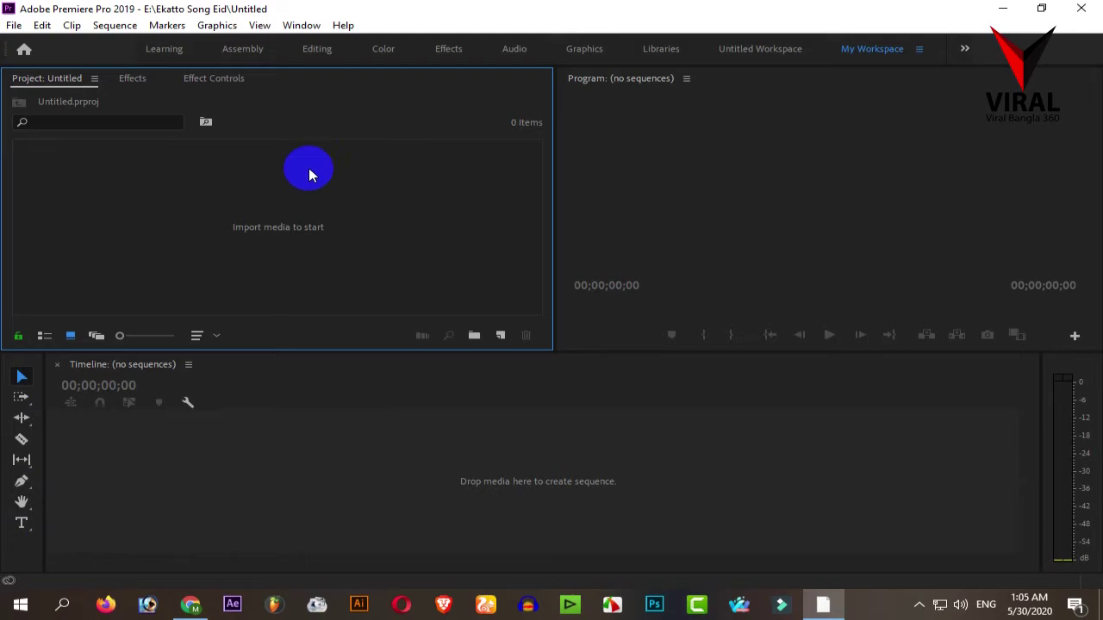
left_click(331, 216)
Step: Import the Video_uWTs5mAje4 clip from the Desktop's 01 folder
left_click(330, 216)
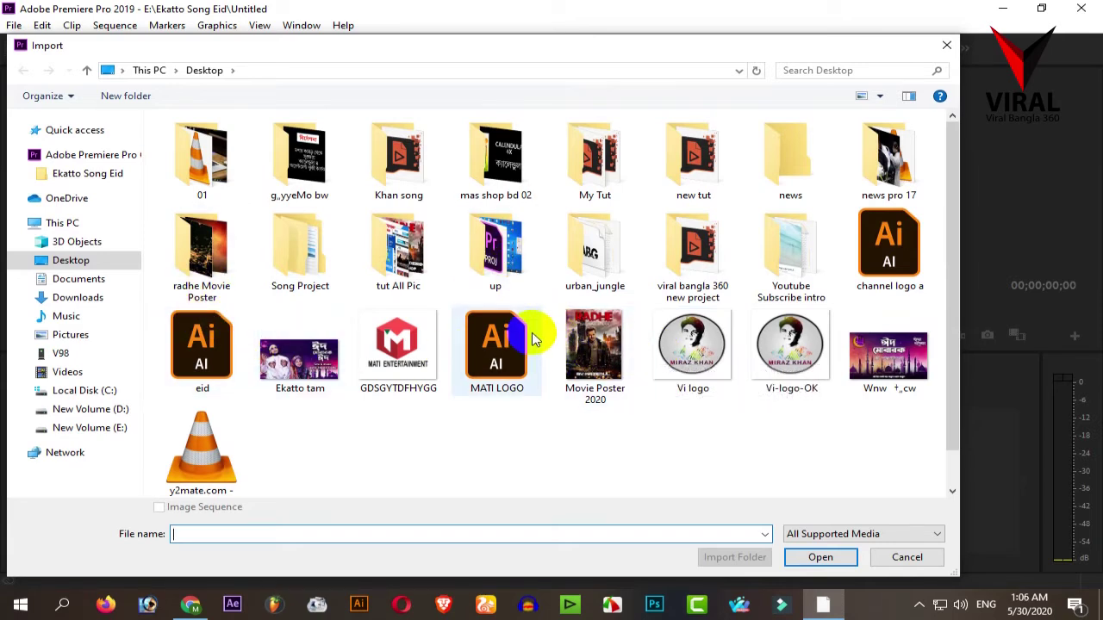
left_click(197, 172)
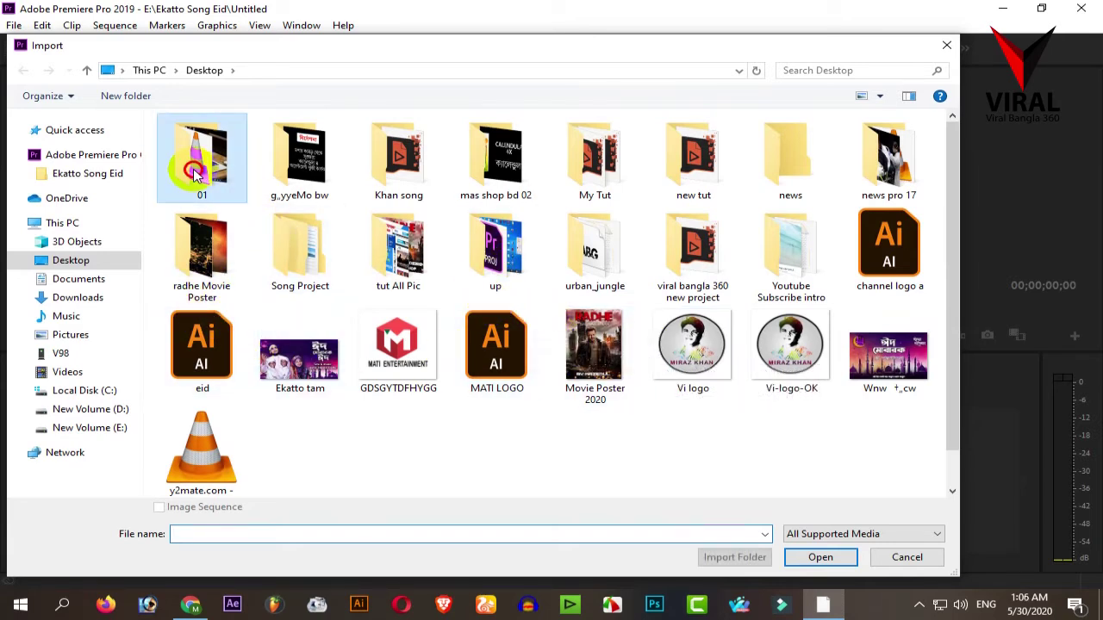
double_click(197, 172)
left_click(226, 157)
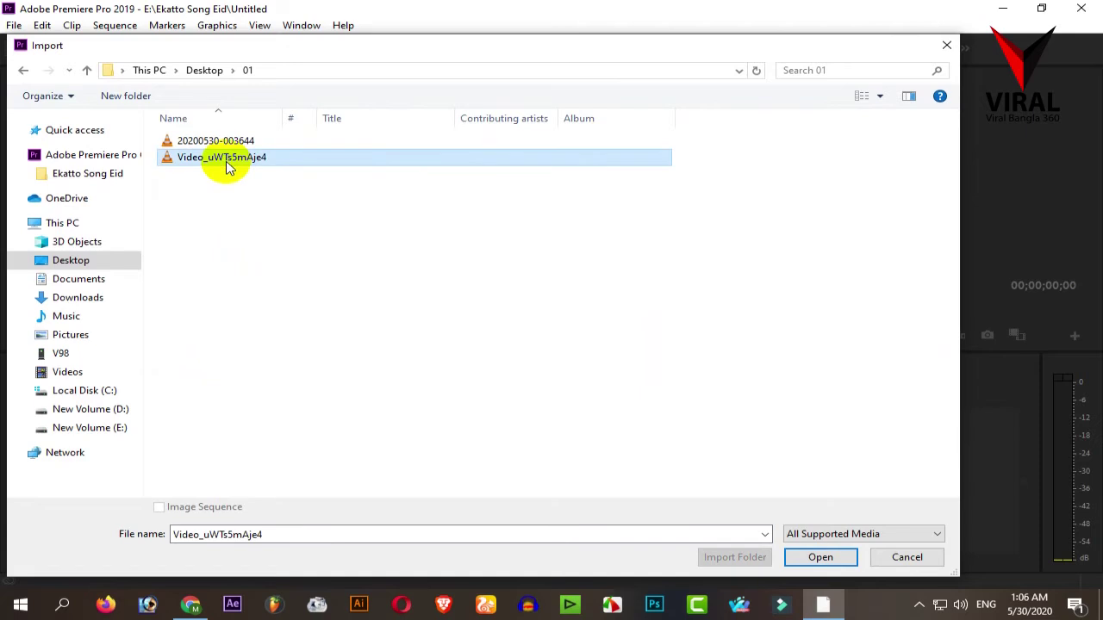
left_click(823, 557)
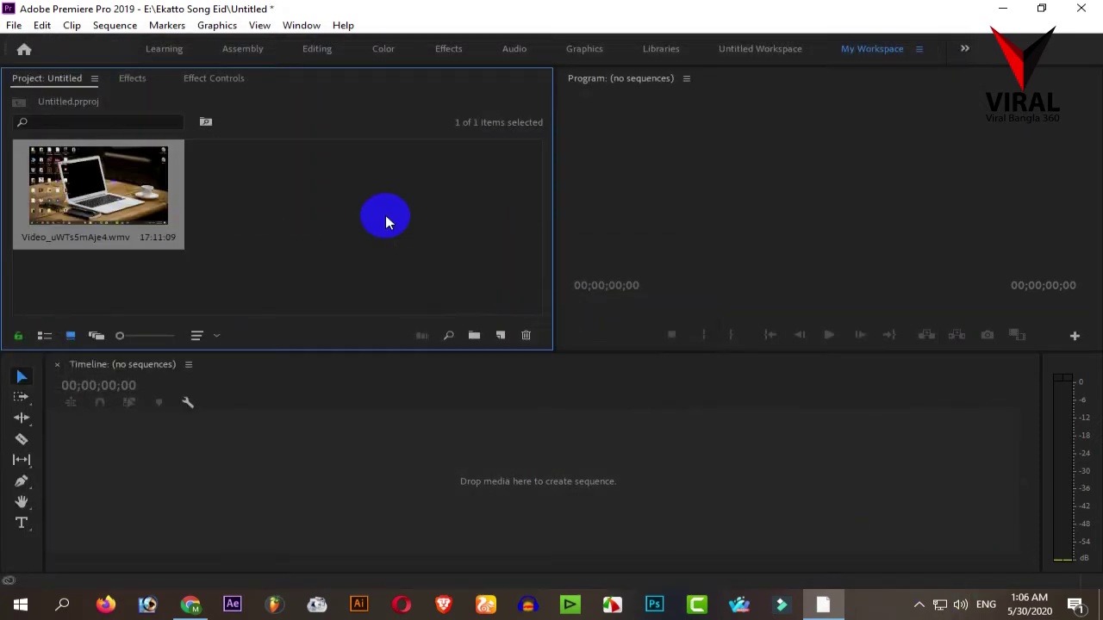
Step: Drop Video_uWTs5mAje4 onto the timeline to create a sequence on V1, then scrub through it
left_click_drag(91, 180, 123, 469)
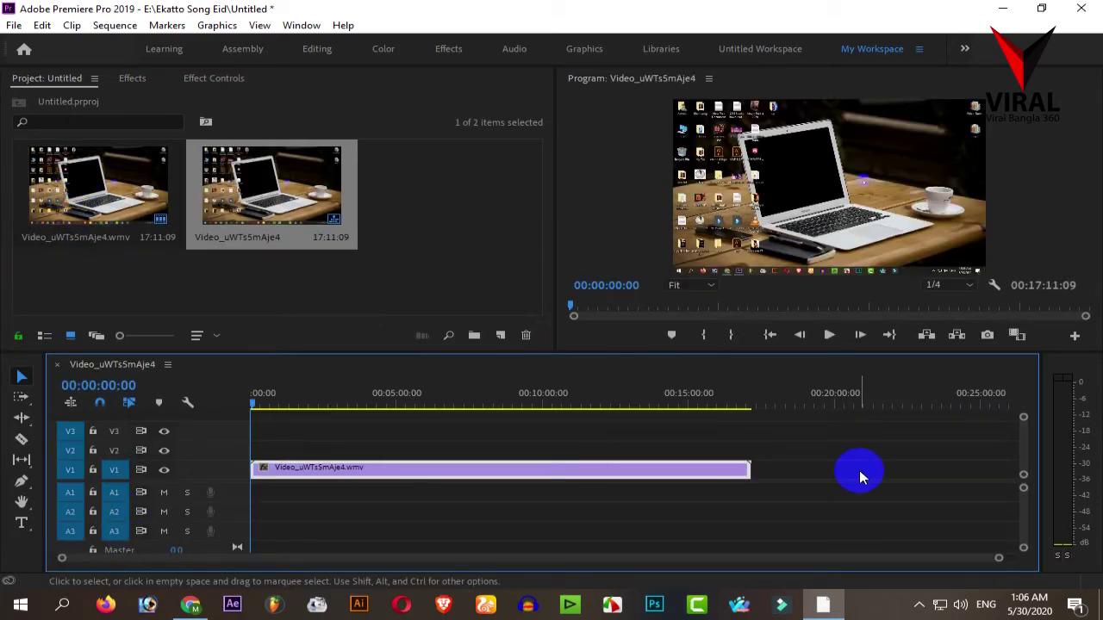
left_click_drag(259, 402, 576, 424)
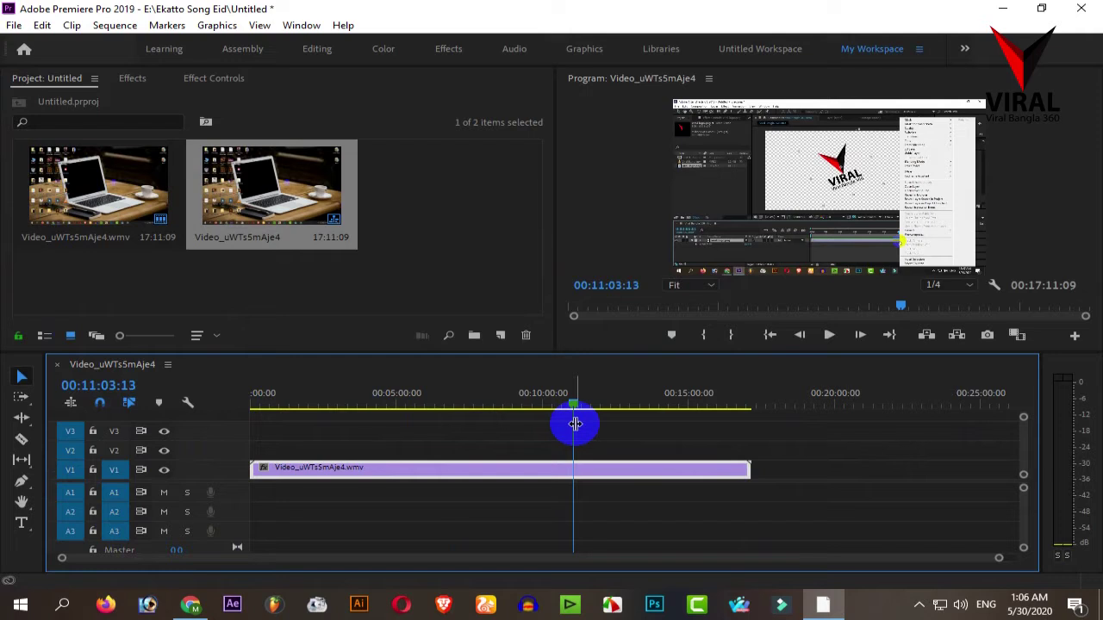
left_click_drag(575, 422, 448, 452)
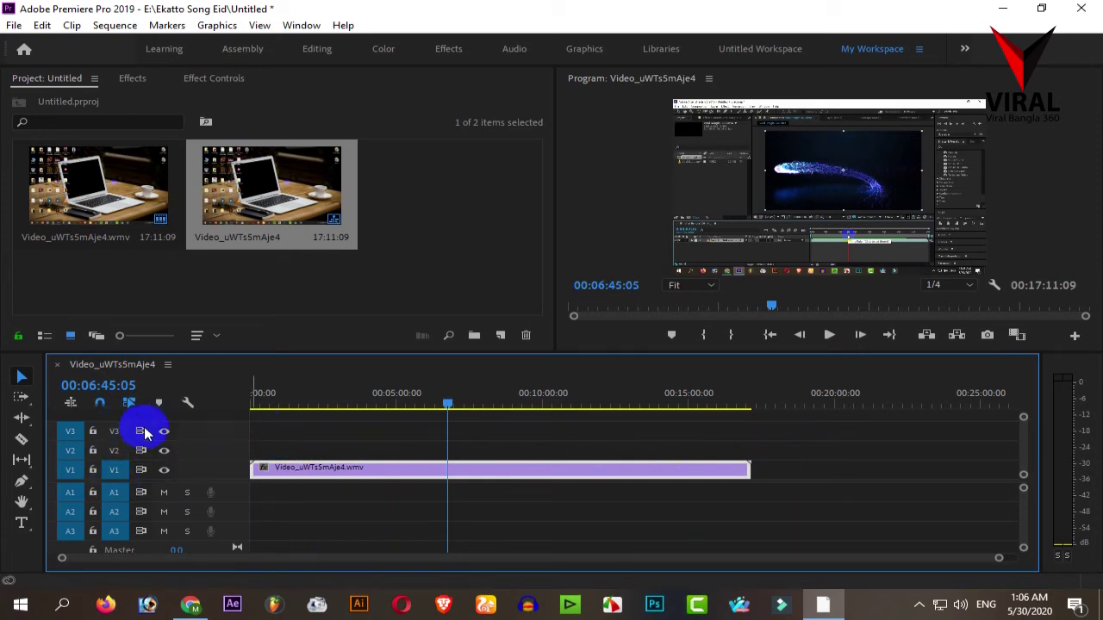
left_click(473, 435)
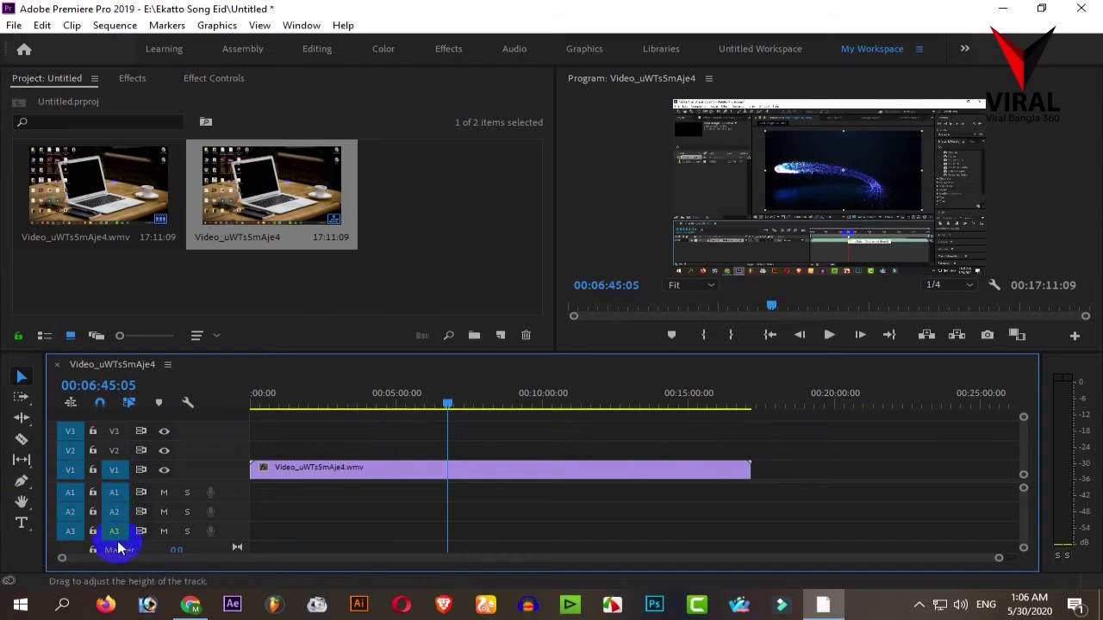
left_click_drag(419, 502, 314, 528)
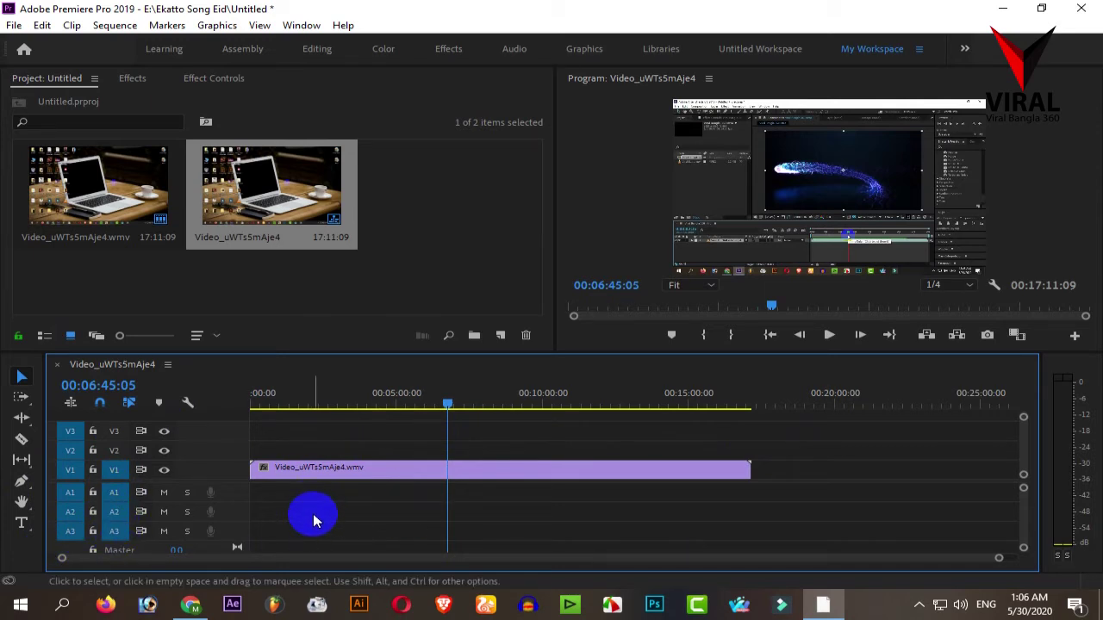
mouse_move(441, 413)
left_mouse_down()
mouse_move(776, 420)
mouse_move(447, 419)
left_mouse_up()
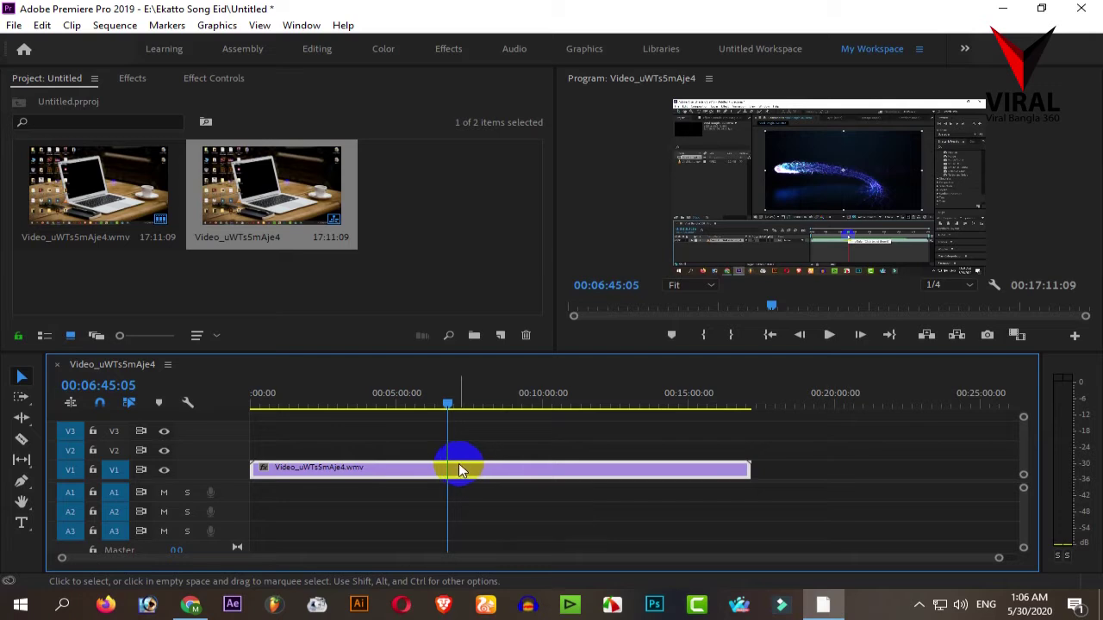
Step: In Sequence Settings, change the editing mode to HDV 720p
left_click(112, 26)
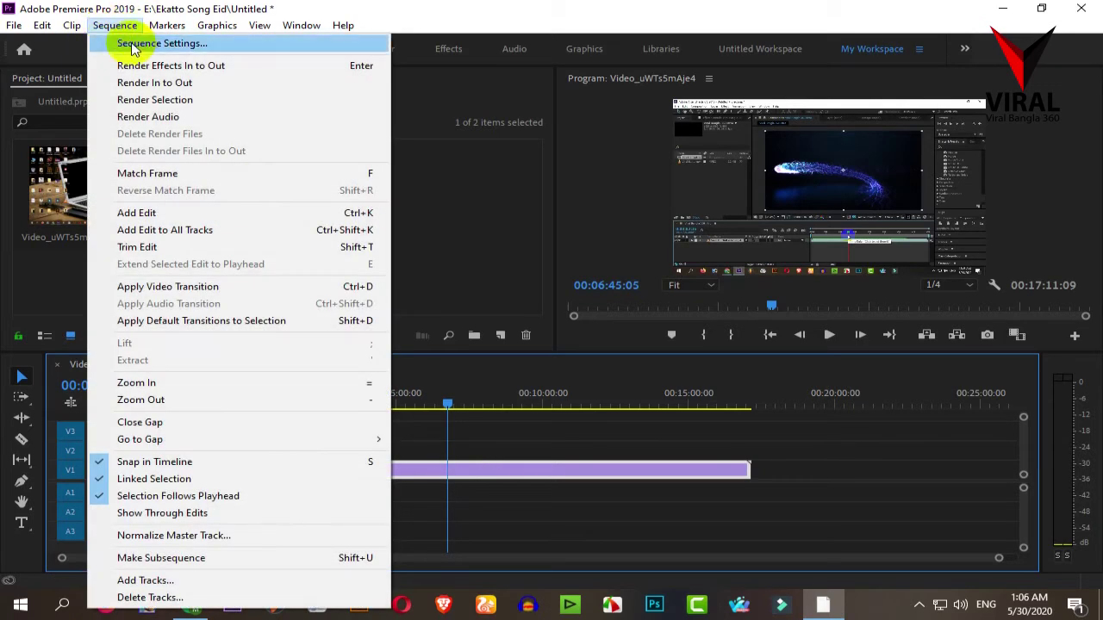
left_click(121, 43)
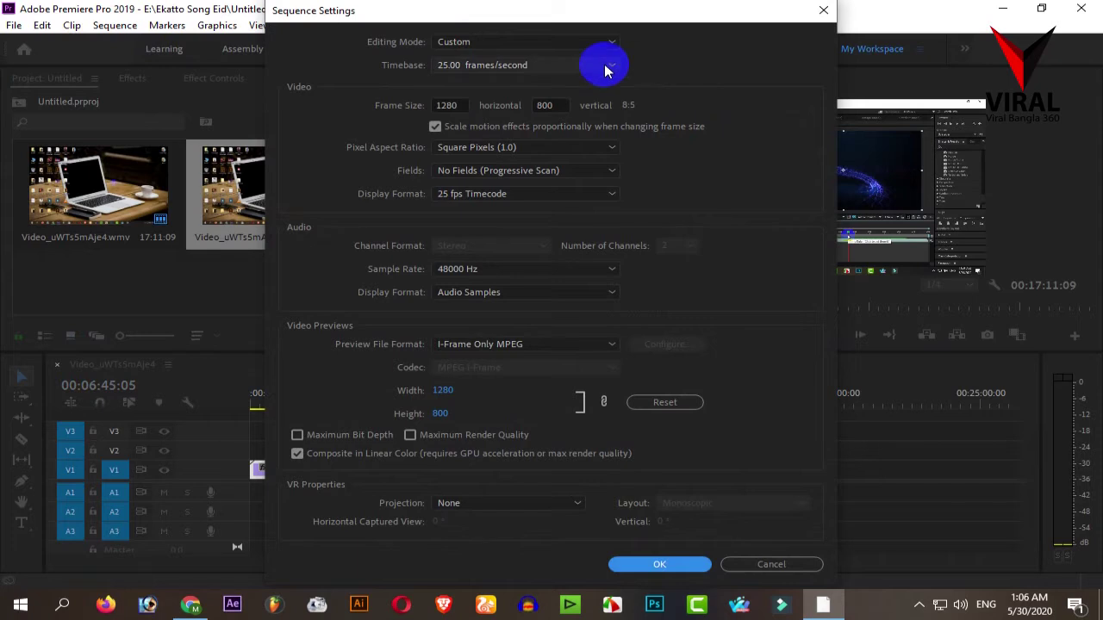
left_click(475, 41)
scroll(541, 362, "down", 5)
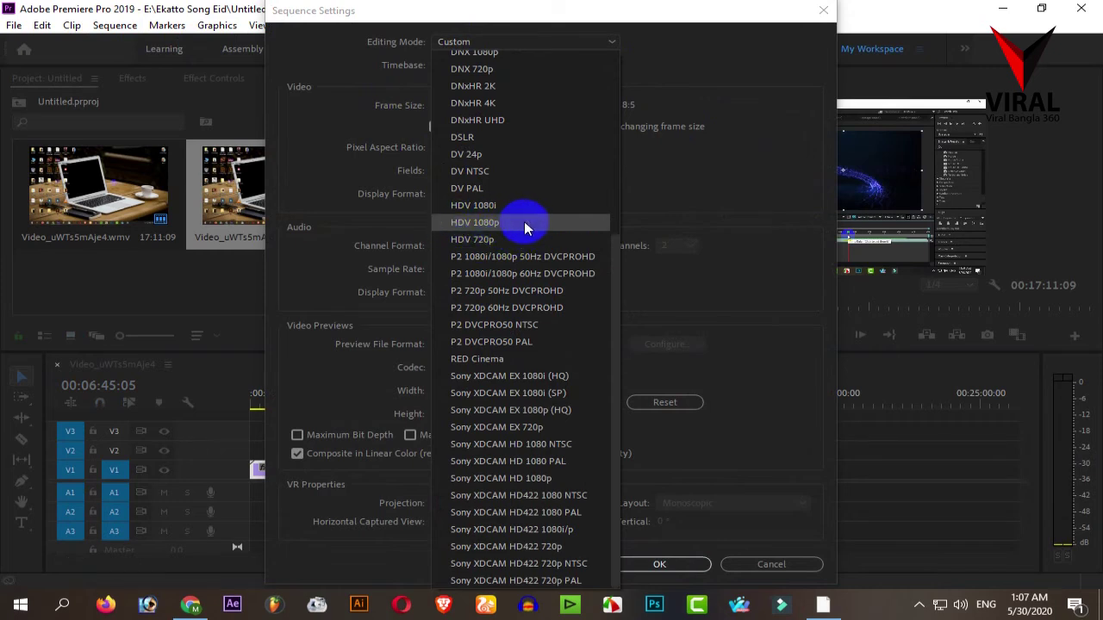
left_click(481, 226)
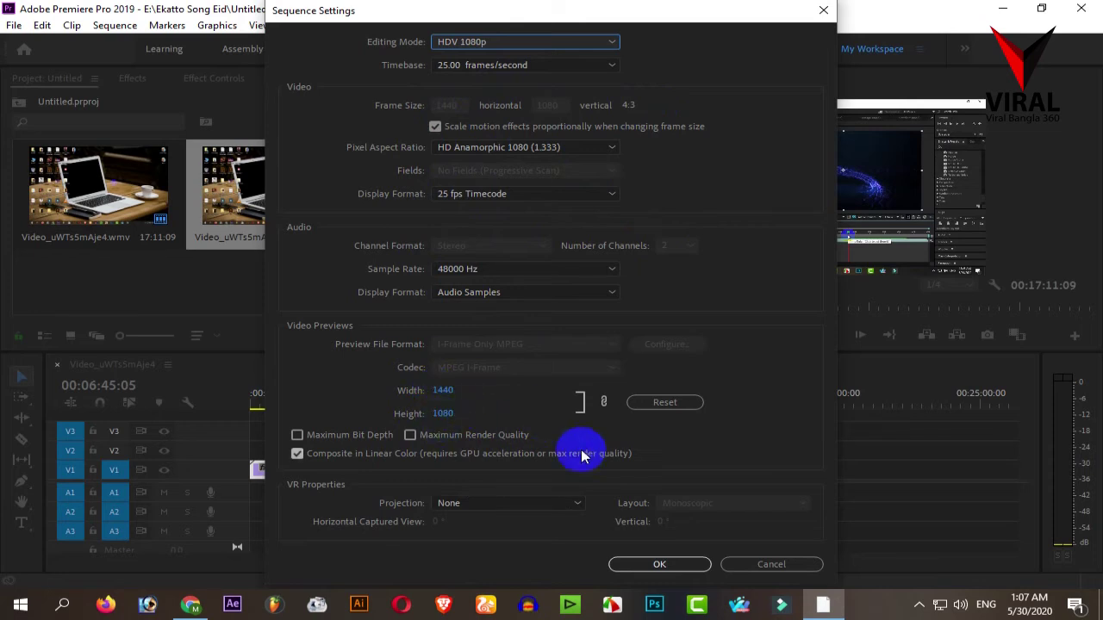
left_click(596, 44)
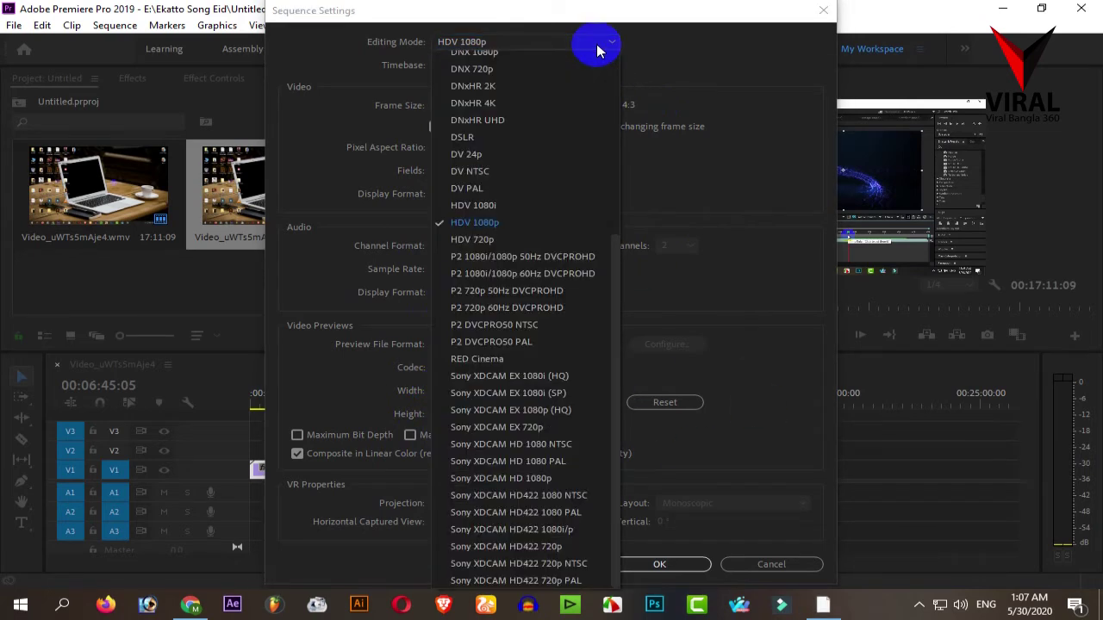
left_click(497, 241)
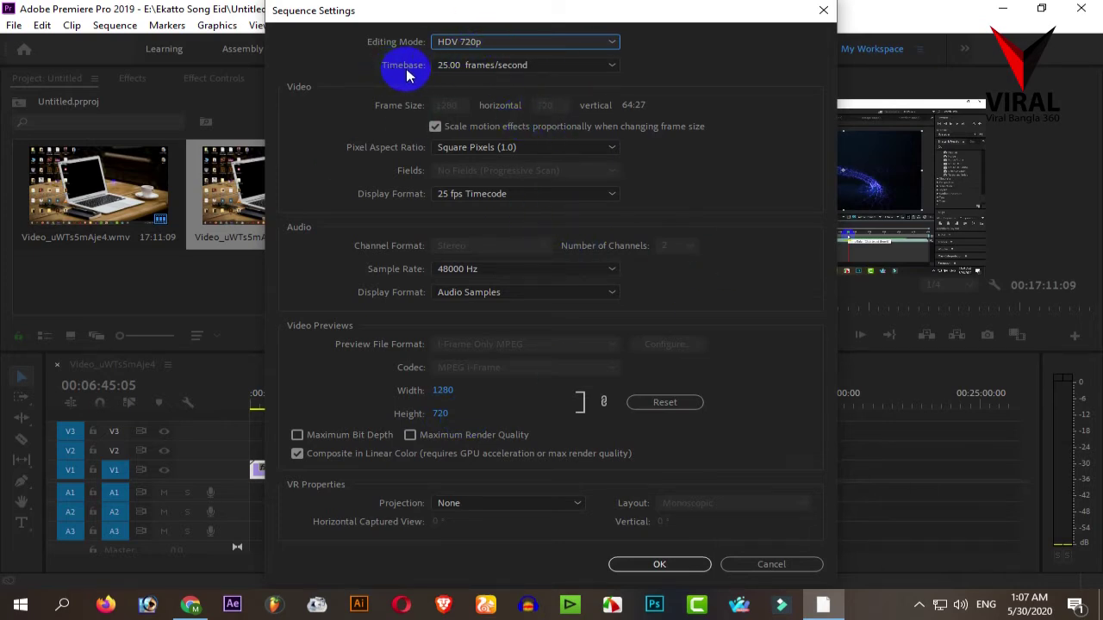
Step: Keep the 25.00 fps timebase and projection None, confirm, and accept deleting previews
left_click(527, 66)
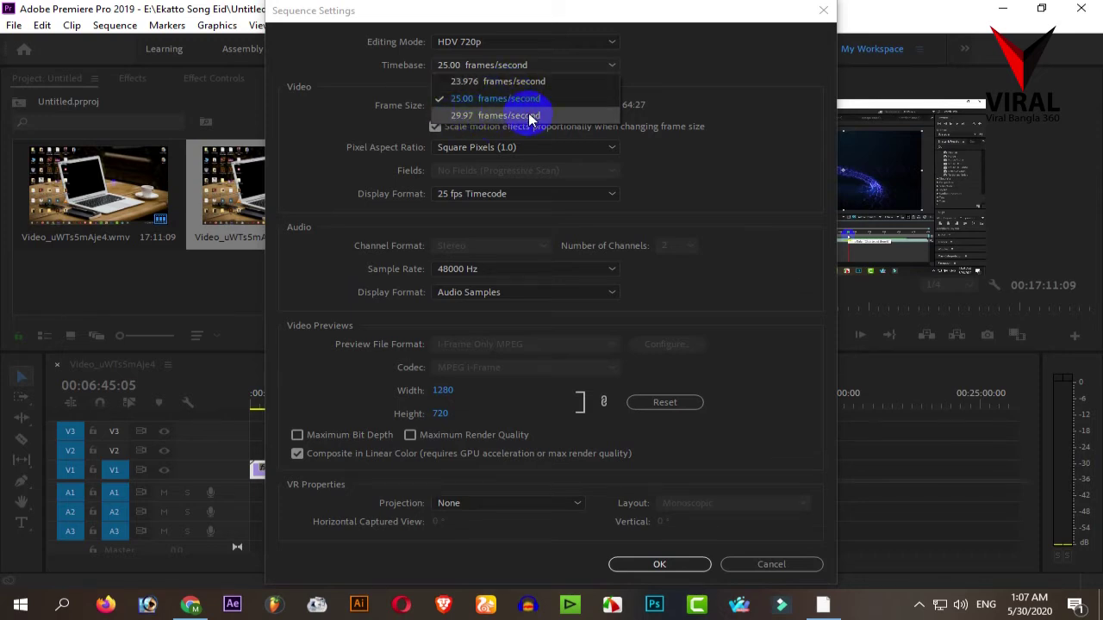
left_click(483, 98)
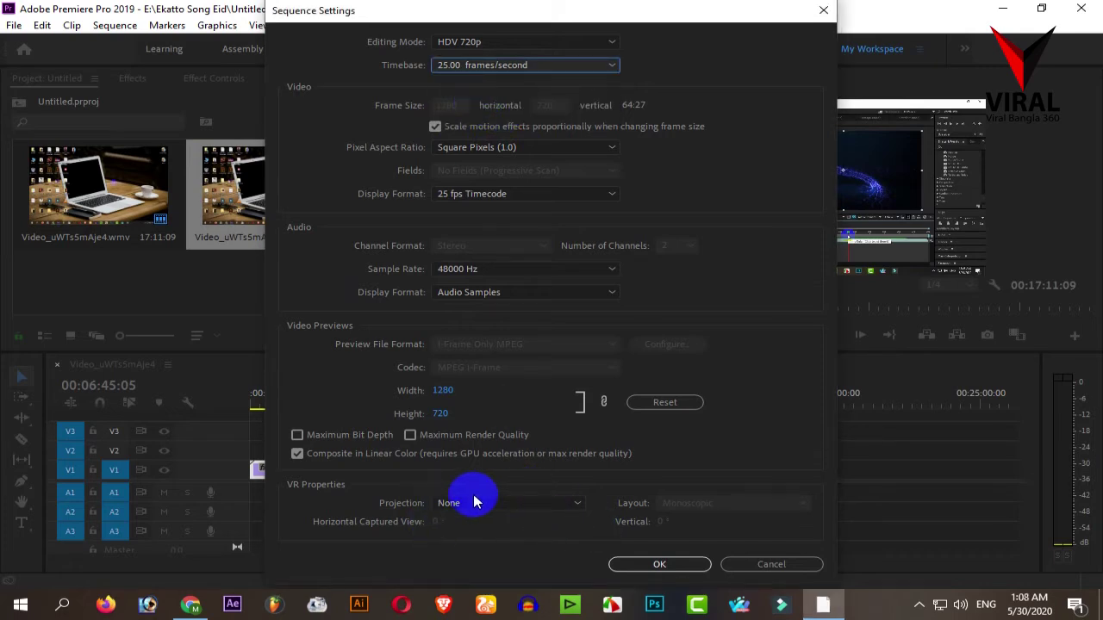
left_click(573, 505)
left_click(574, 508)
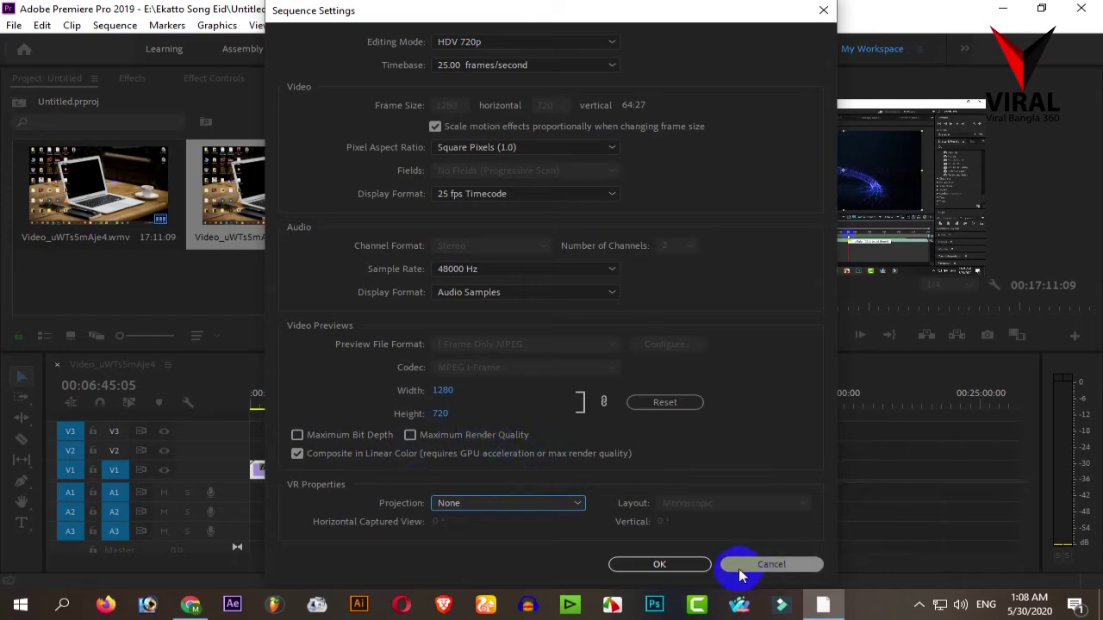
left_click(652, 567)
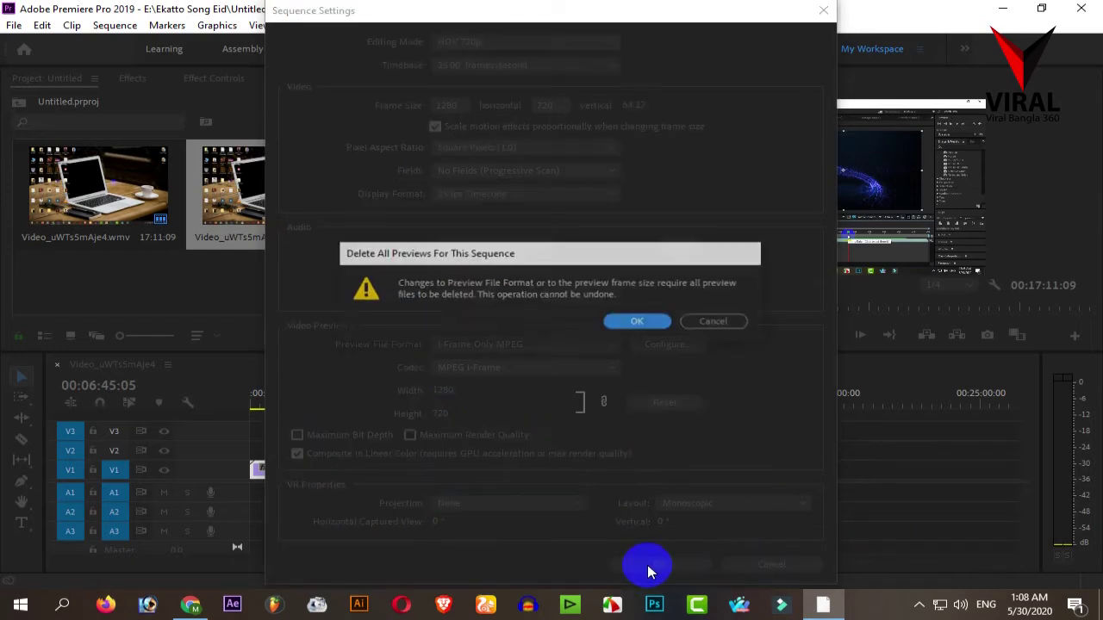
left_click(634, 322)
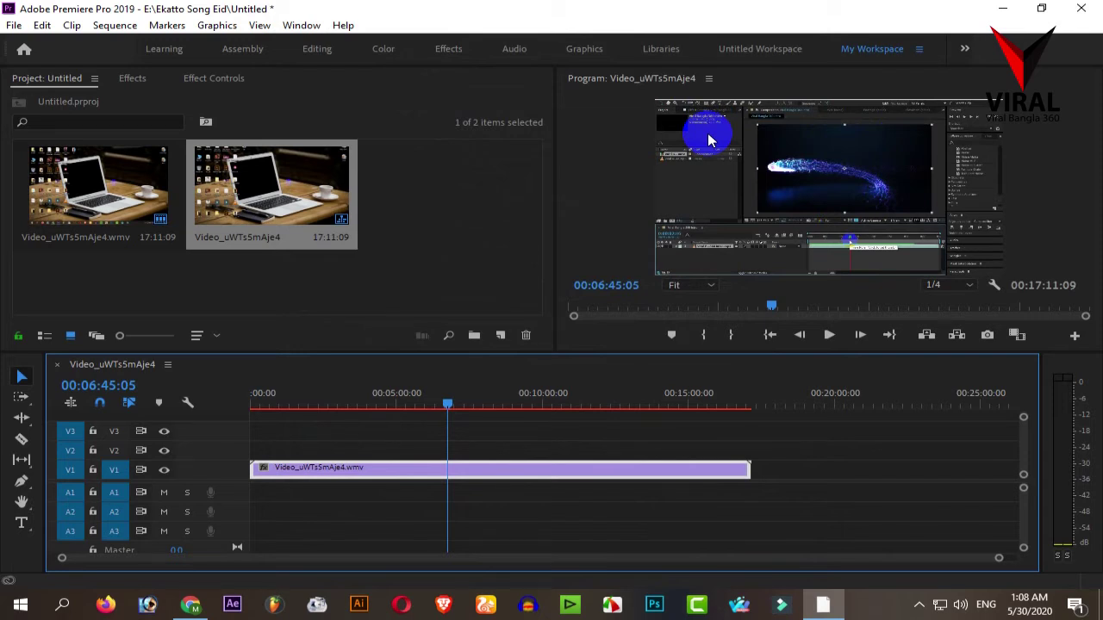
left_click_drag(448, 406, 513, 439)
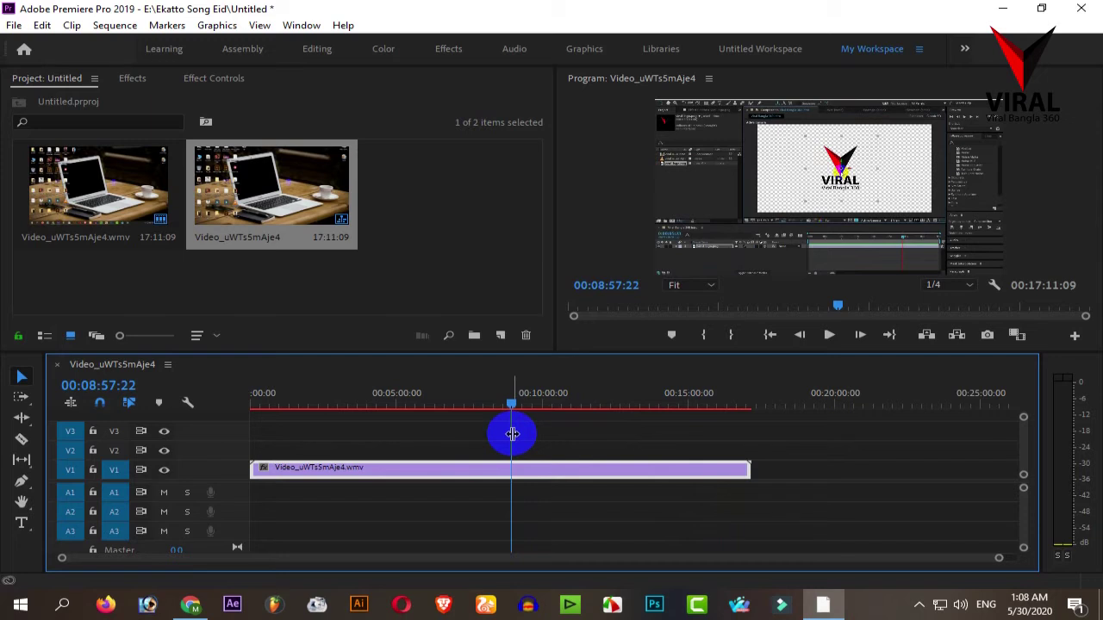
left_click_drag(510, 409, 317, 439)
mouse_move(353, 474)
left_mouse_down()
mouse_move(745, 474)
mouse_move(343, 472)
left_mouse_up()
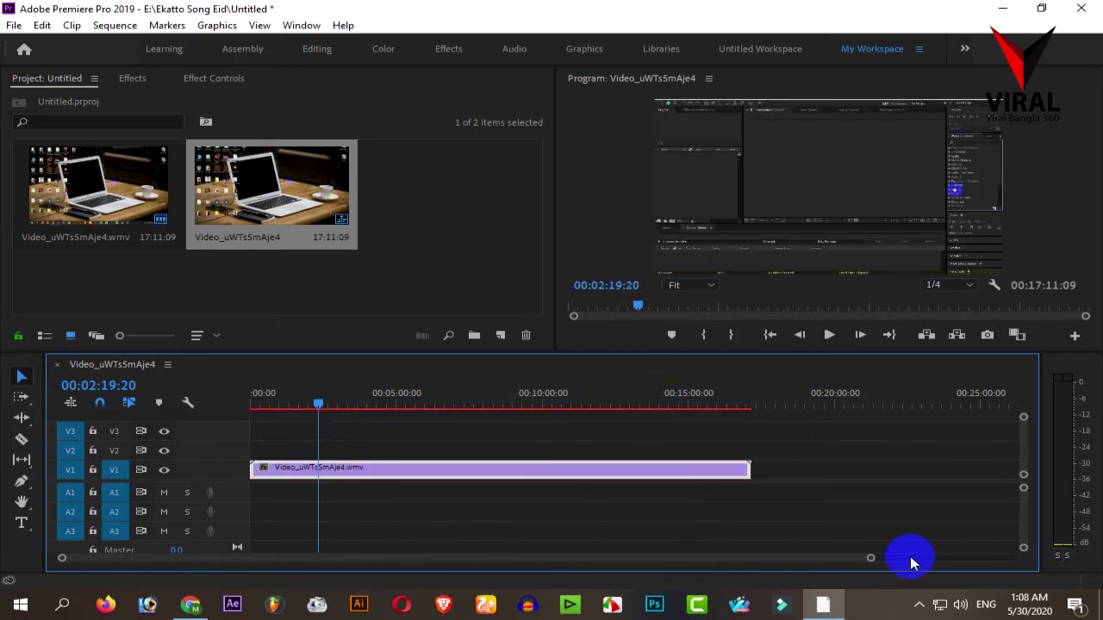
left_click_drag(872, 561, 1099, 530)
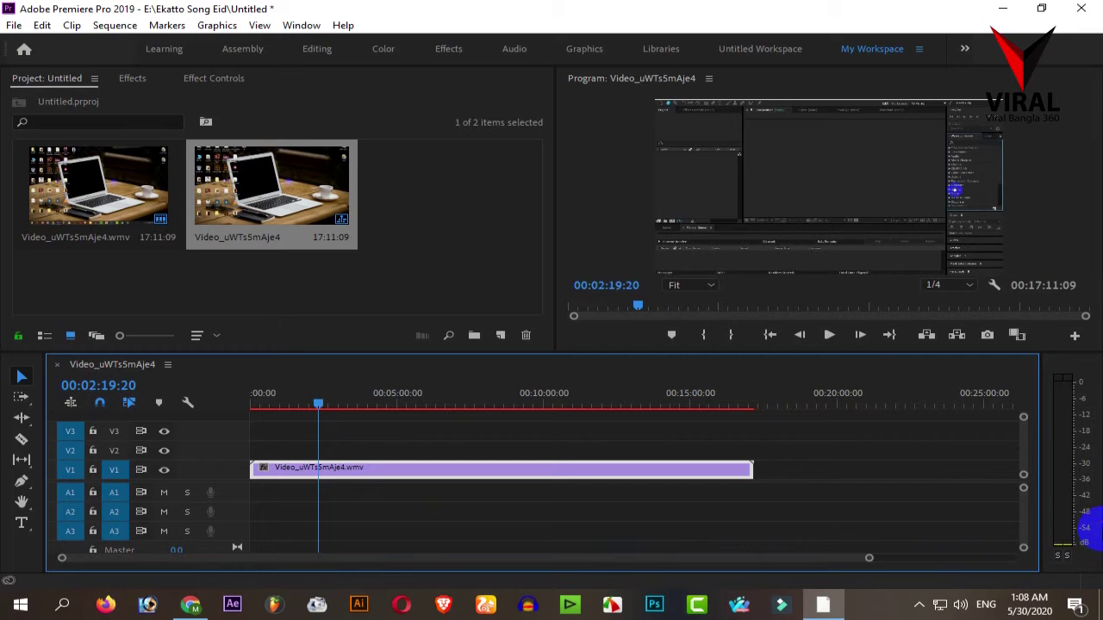
left_click_drag(316, 401, 410, 423)
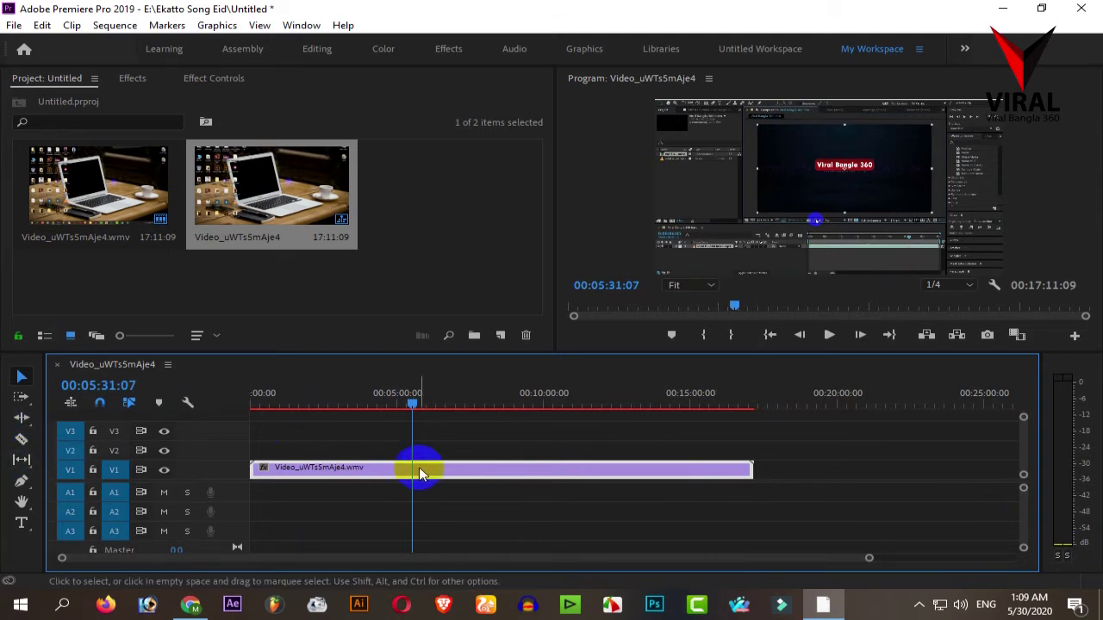
Step: Cut the V1 clip at three points with the Razor tool, making four pieces
key("c")
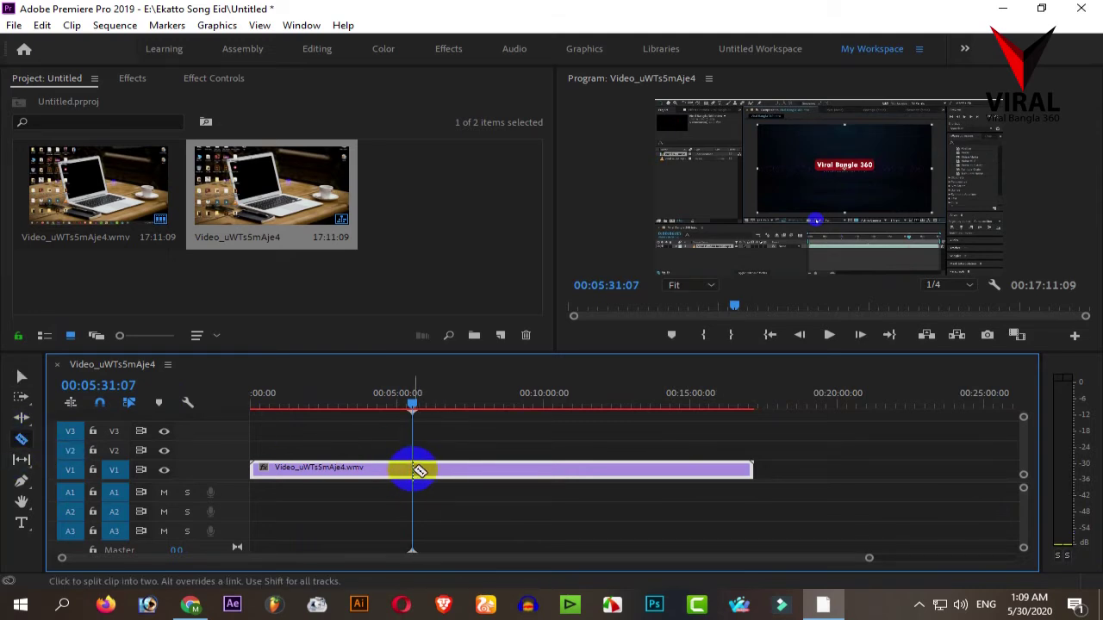
left_click(417, 470)
left_click_drag(413, 399, 573, 405)
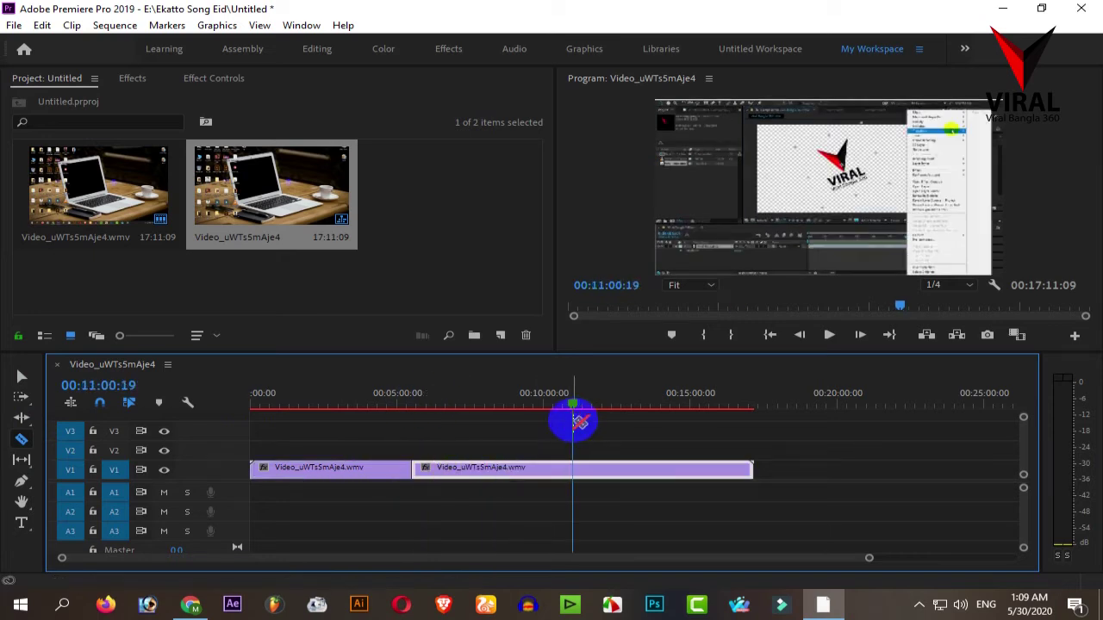
left_click(583, 471)
left_click(669, 470)
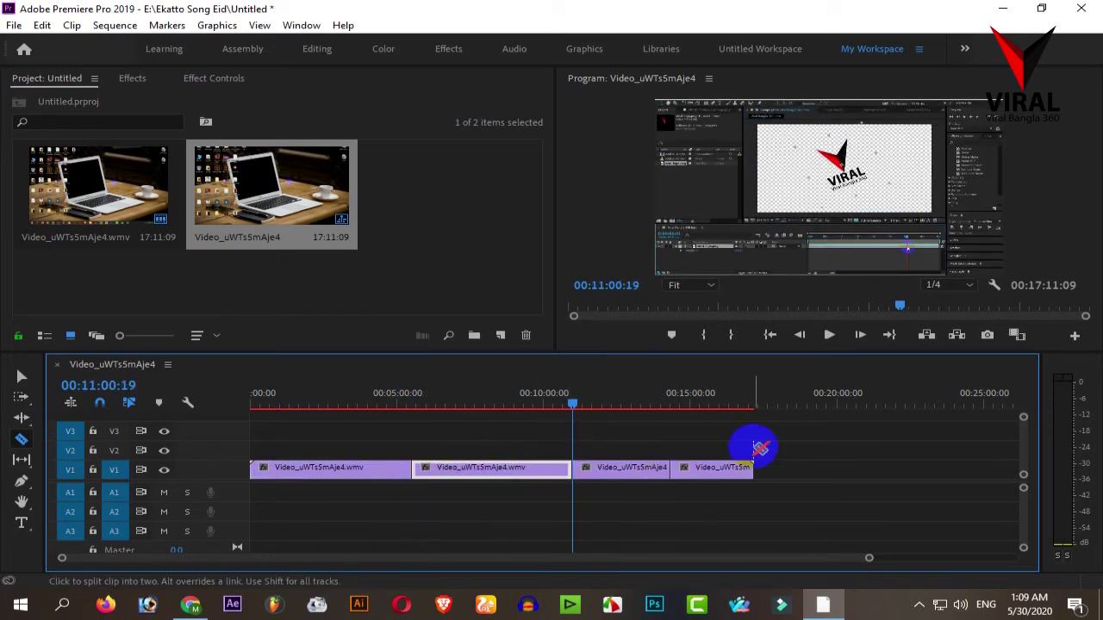
left_click_drag(578, 415, 356, 445)
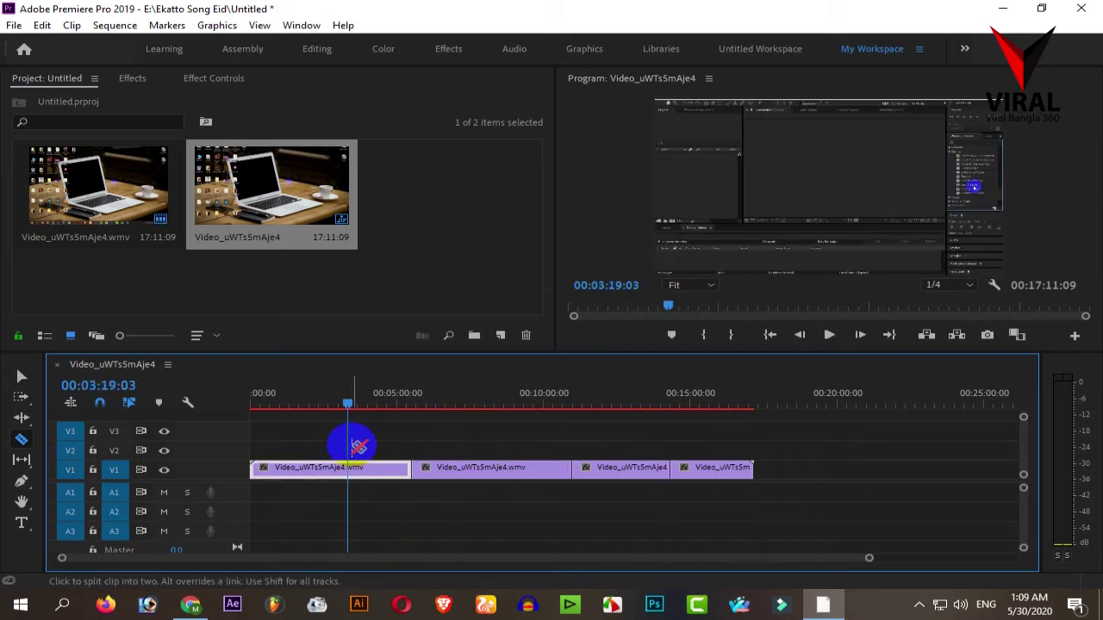
Step: Return to the Selection tool, select the first clip piece, and show the Effects list
left_click(23, 376)
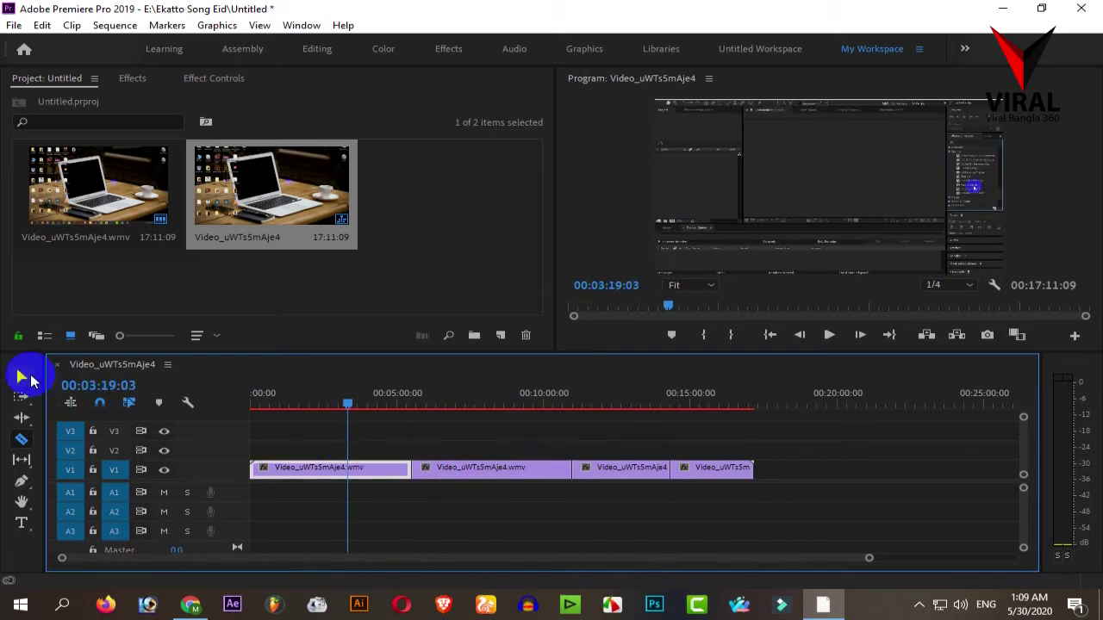
left_click(329, 469)
left_click_drag(366, 398, 392, 418)
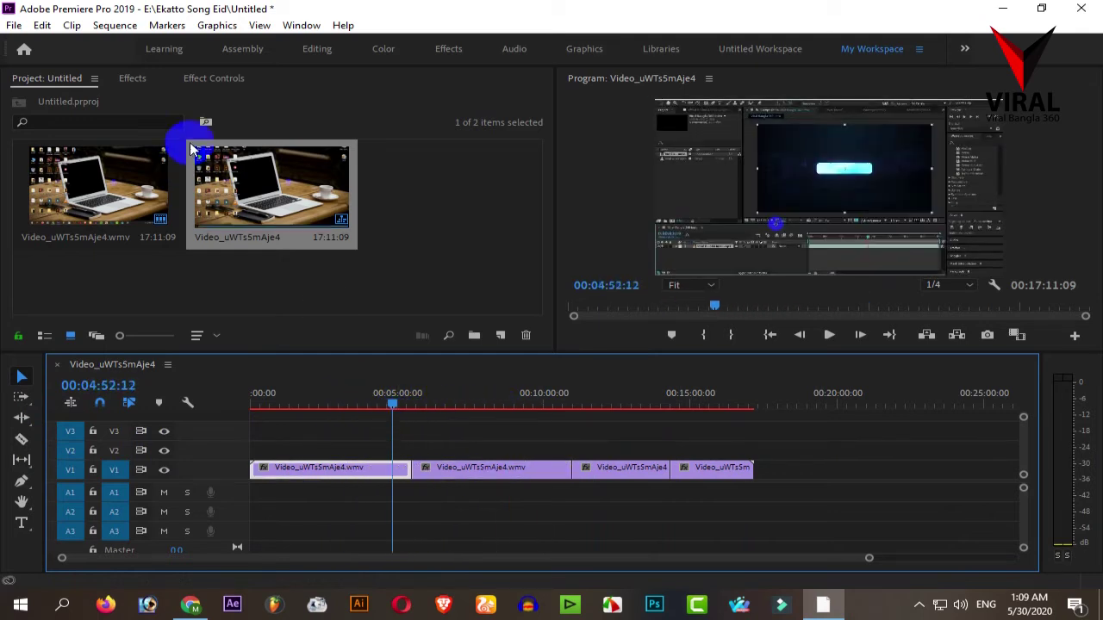
left_click(134, 80)
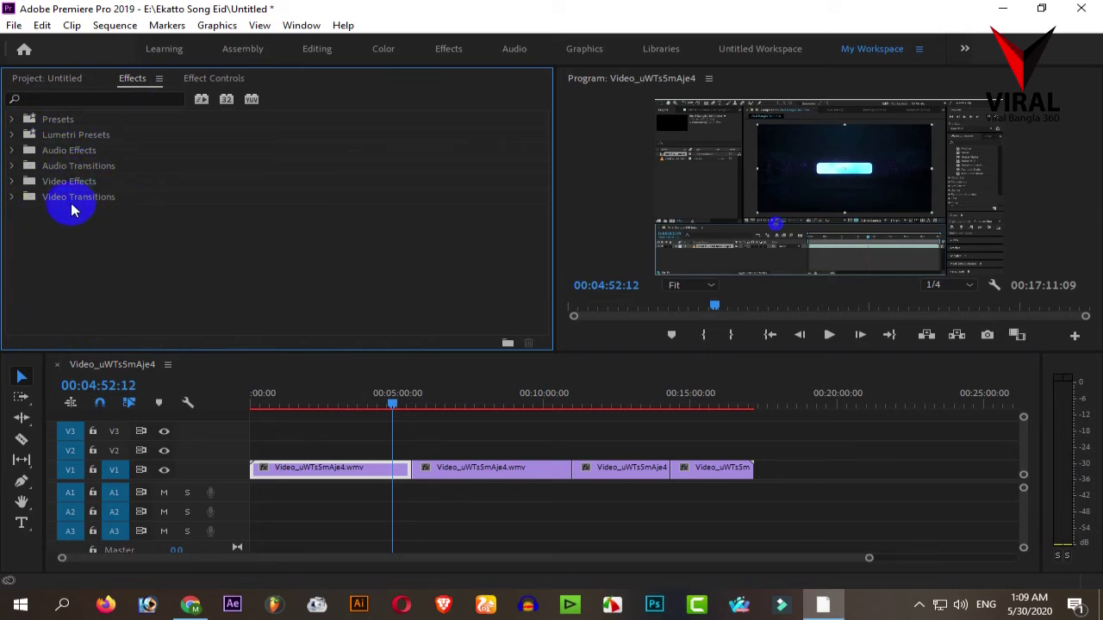
Step: Apply the Film Dissolve transition from Video Transitions > Dissolve to the first V1 cut
left_click(12, 197)
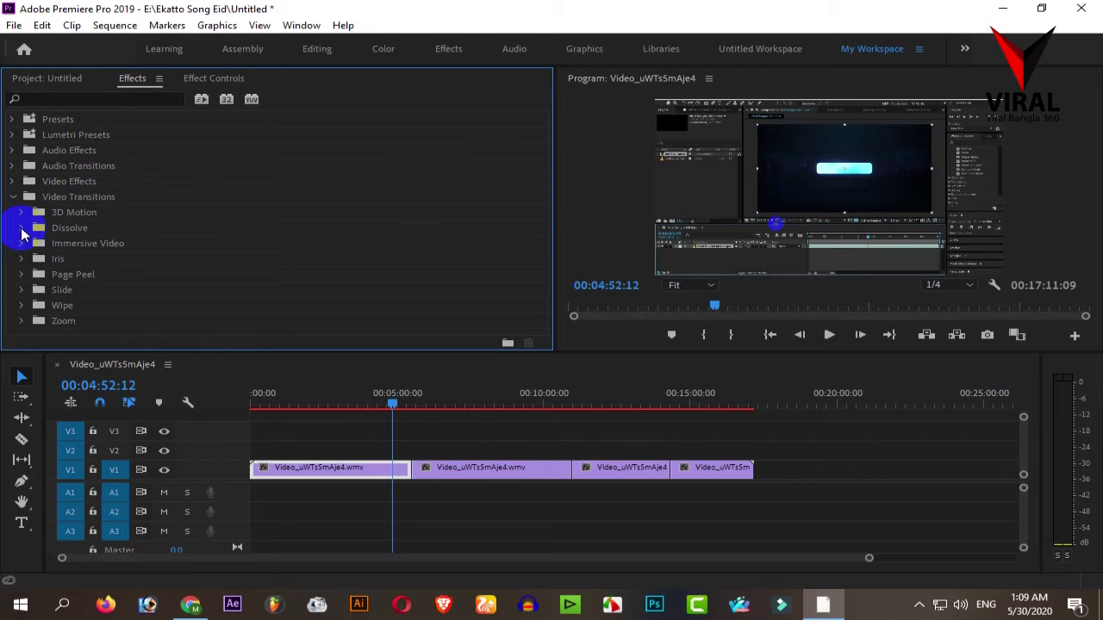
left_click(21, 227)
scroll(145, 282, "down", 2)
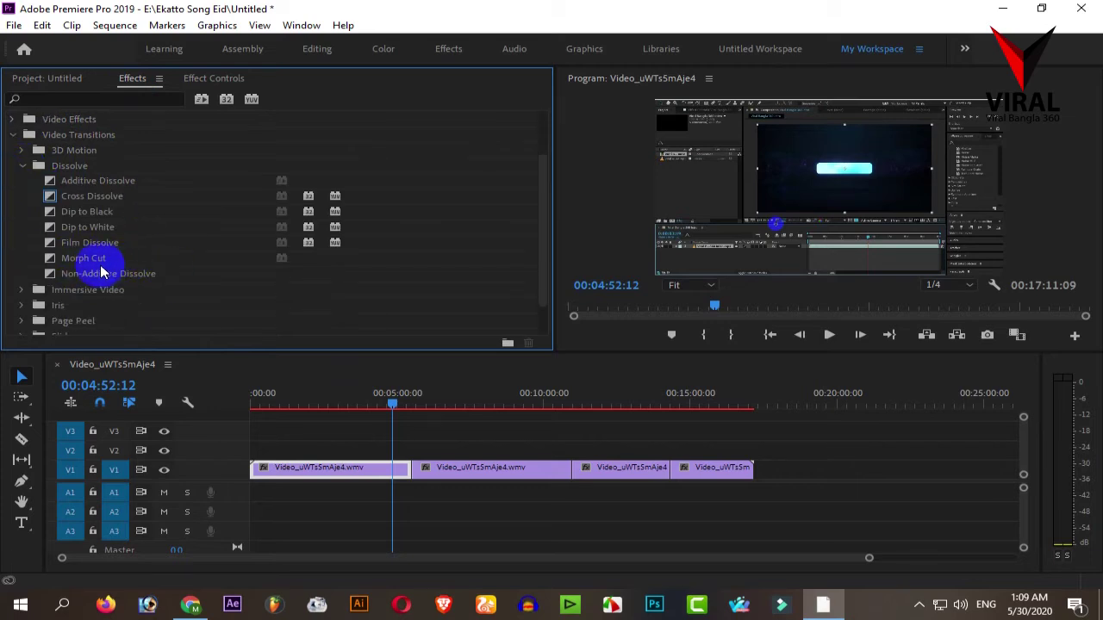
left_click(121, 247)
left_click_drag(89, 243, 415, 485)
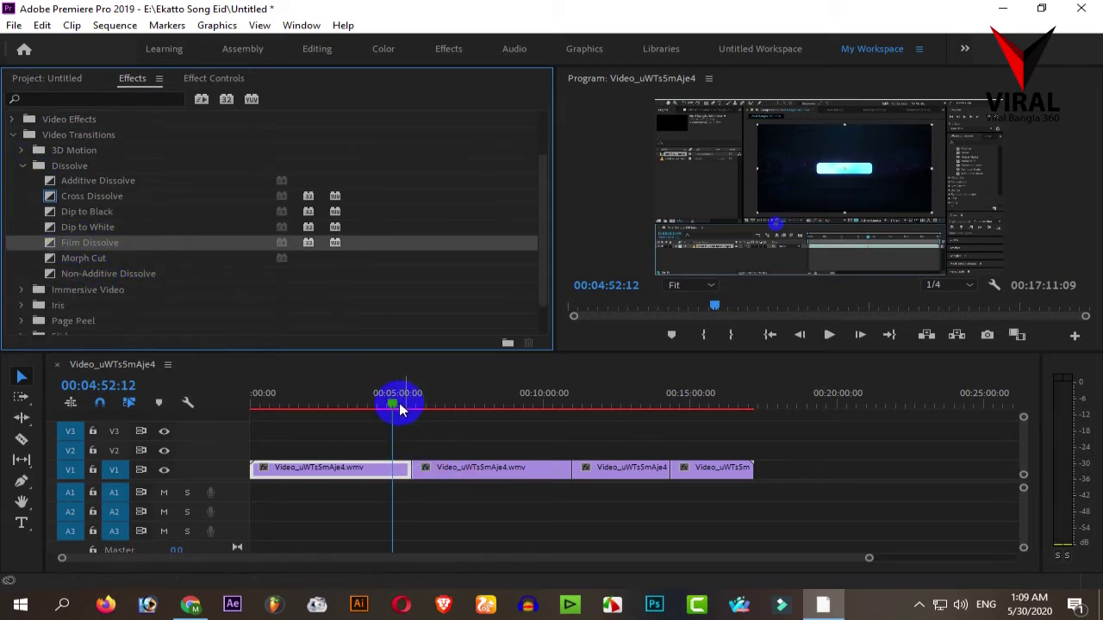
Step: Zoom in around the cut near 00:05:24:05, play the Film Dissolve, and select it
key("space")
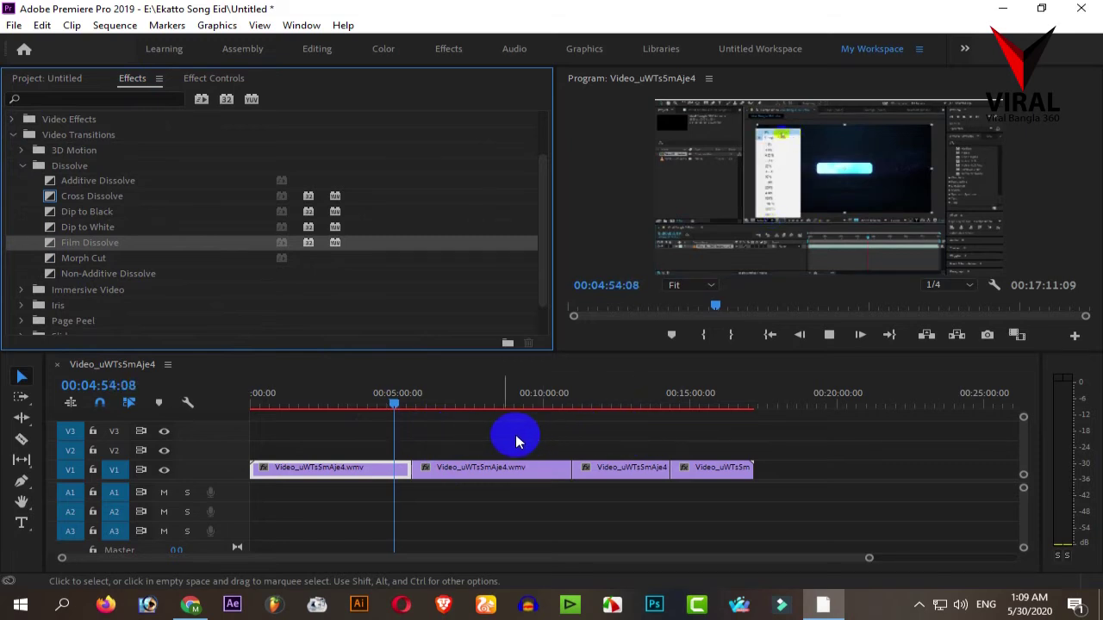
left_click(404, 407)
left_click_drag(404, 407, 407, 406)
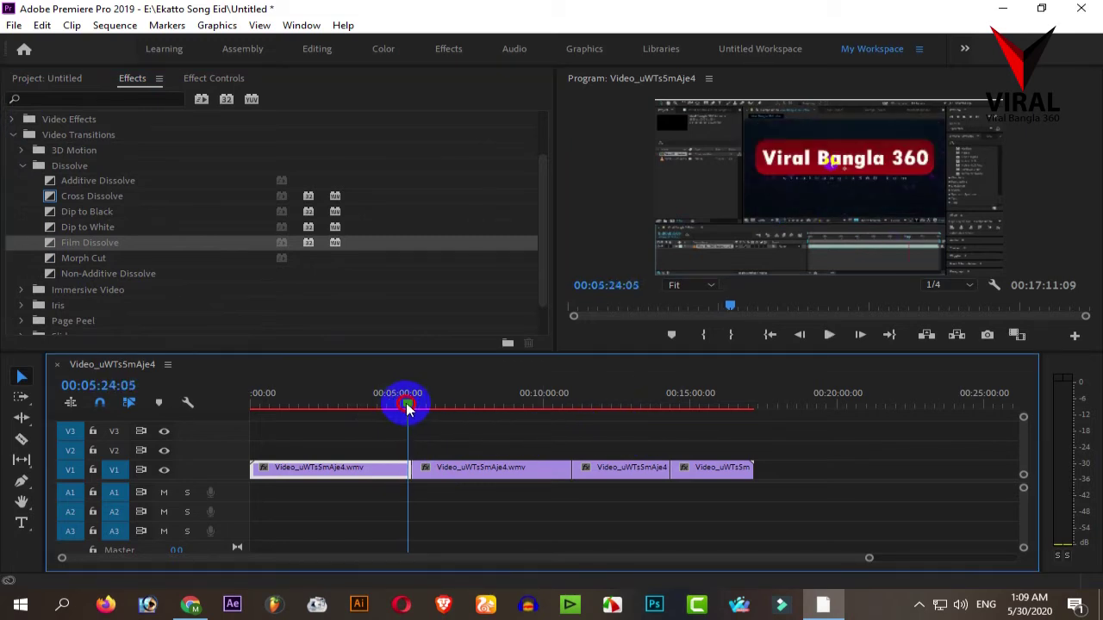
left_click_drag(867, 560, 561, 559)
left_click_drag(657, 389, 695, 405)
key("space")
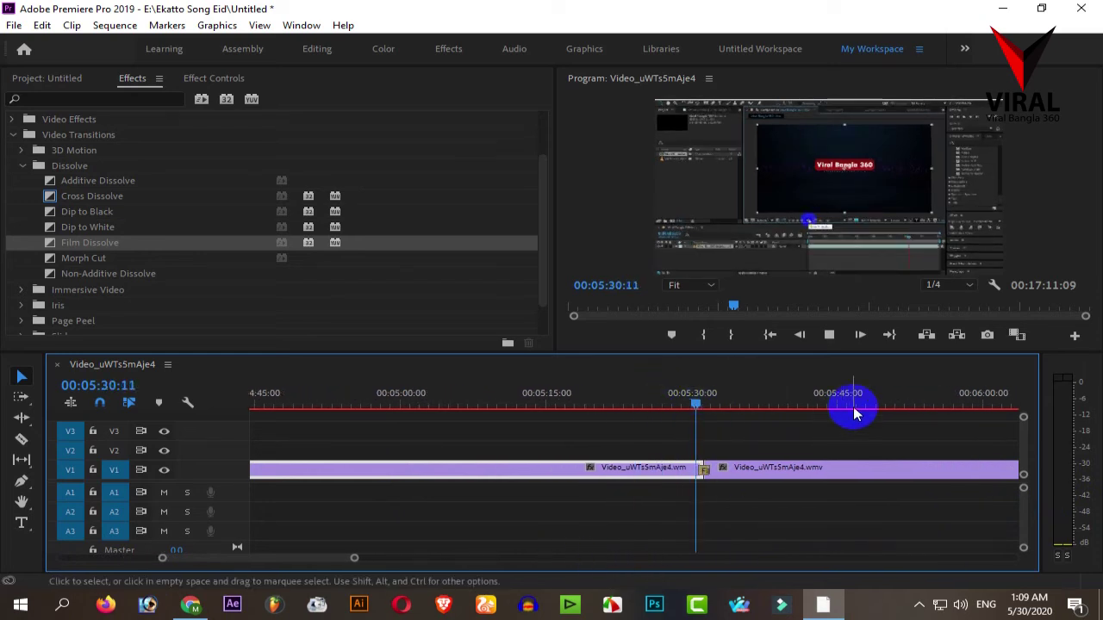
key("space")
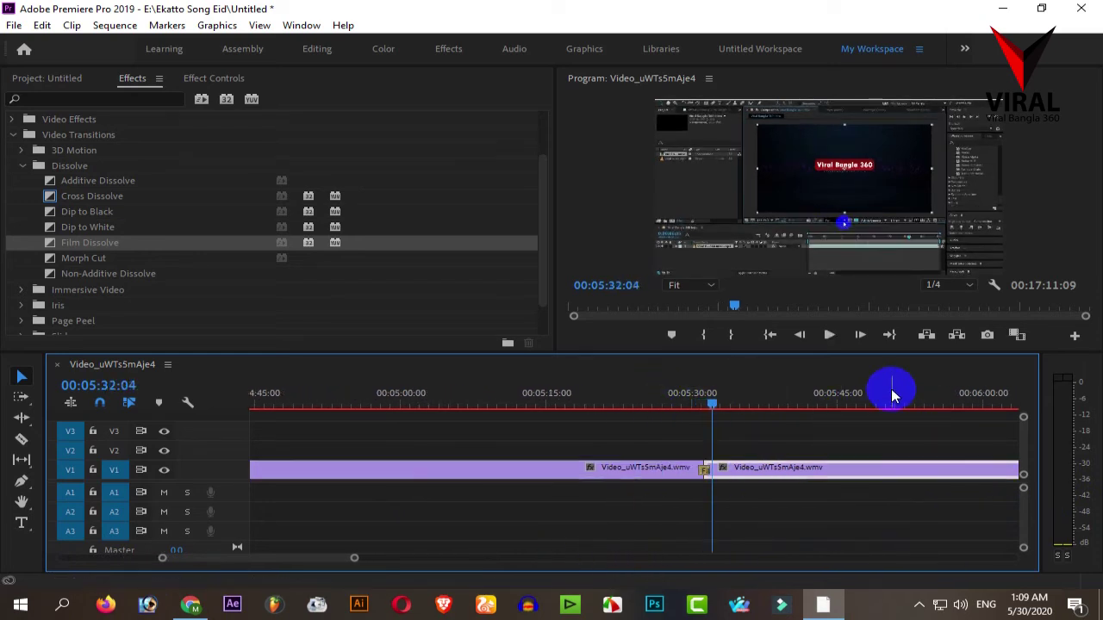
left_click(706, 476)
left_click(705, 473)
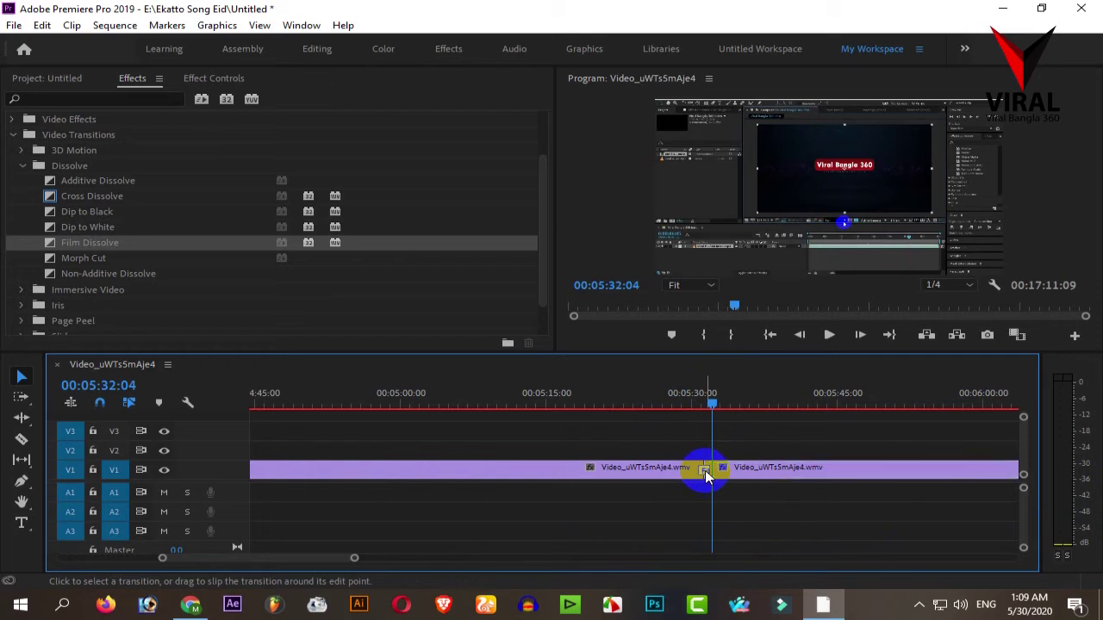
Step: Replace it with Dip to Black at the cut and play it from 00:05:30:04
left_click_drag(714, 401, 647, 419)
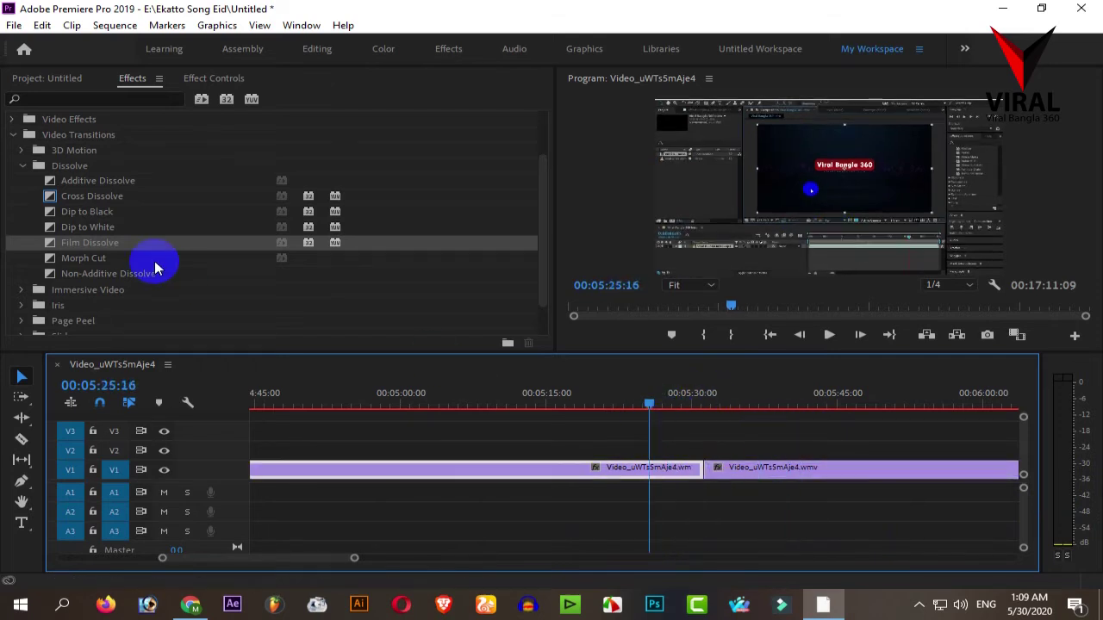
left_click(82, 231)
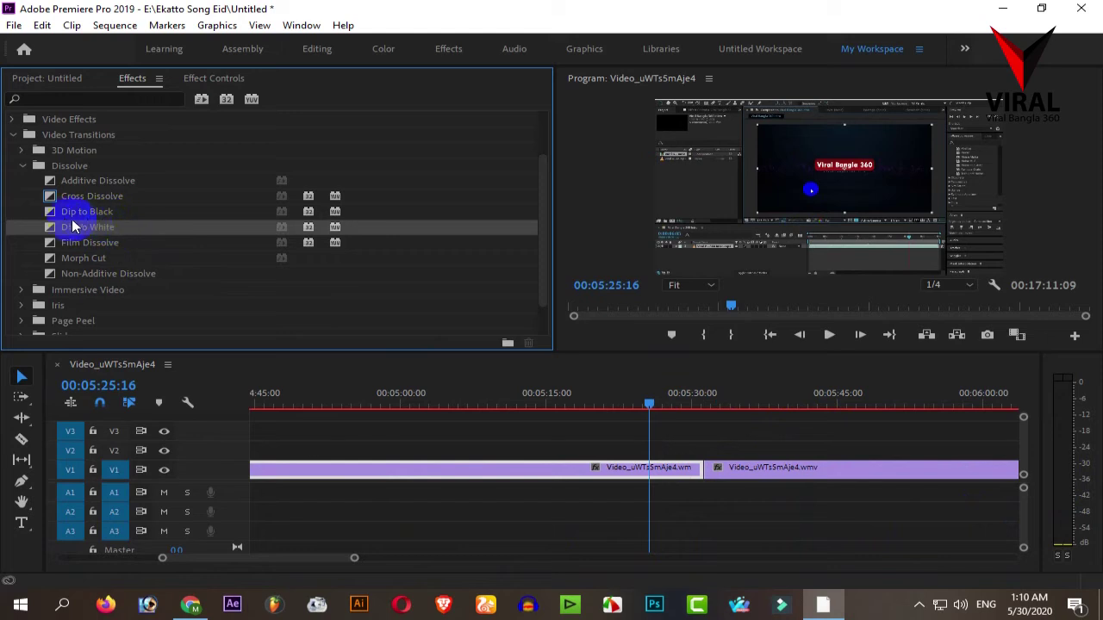
left_click_drag(69, 216, 118, 232)
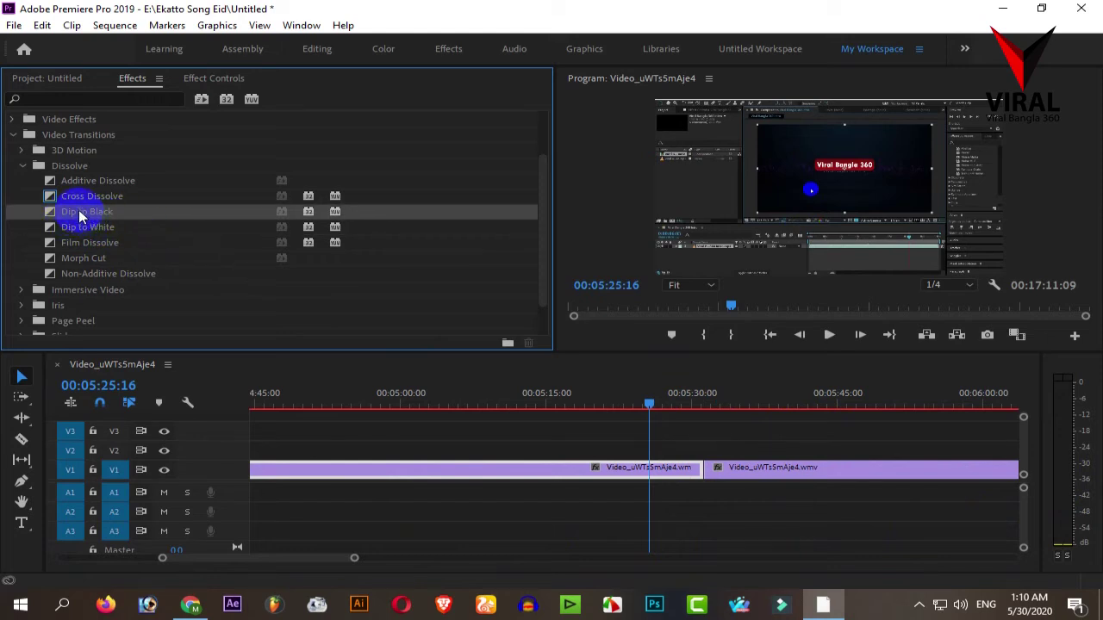
left_click_drag(72, 217, 707, 468)
left_click(650, 407)
left_click_drag(650, 408, 694, 414)
key("space")
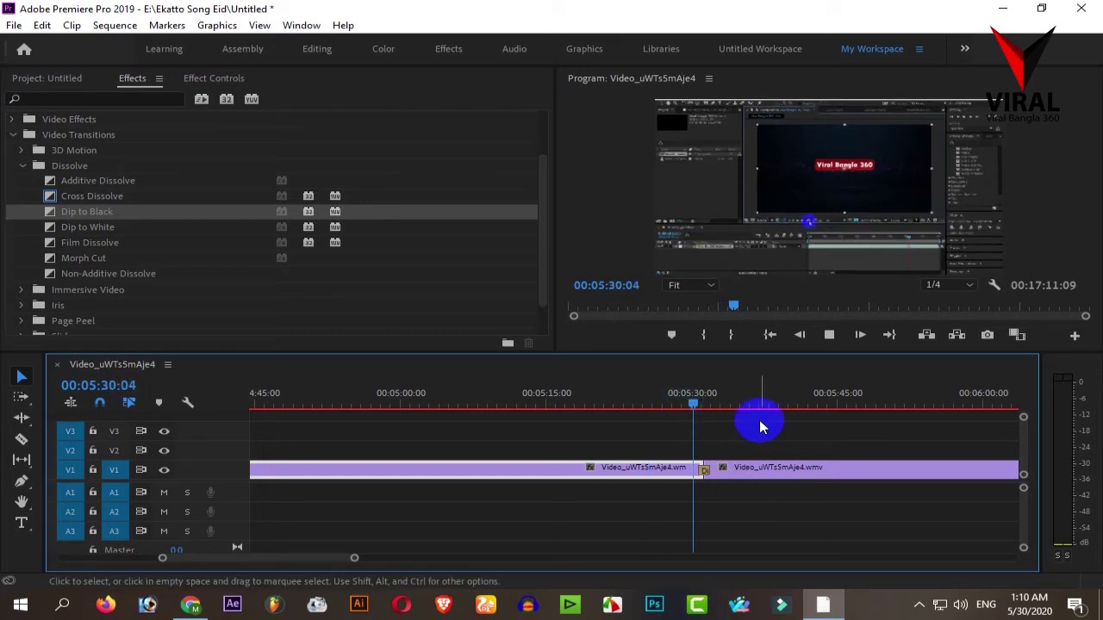
key("space")
Step: Shorten the Dip to Black, then try Dip to White at the cut and play it
left_click(692, 404)
left_click(705, 474)
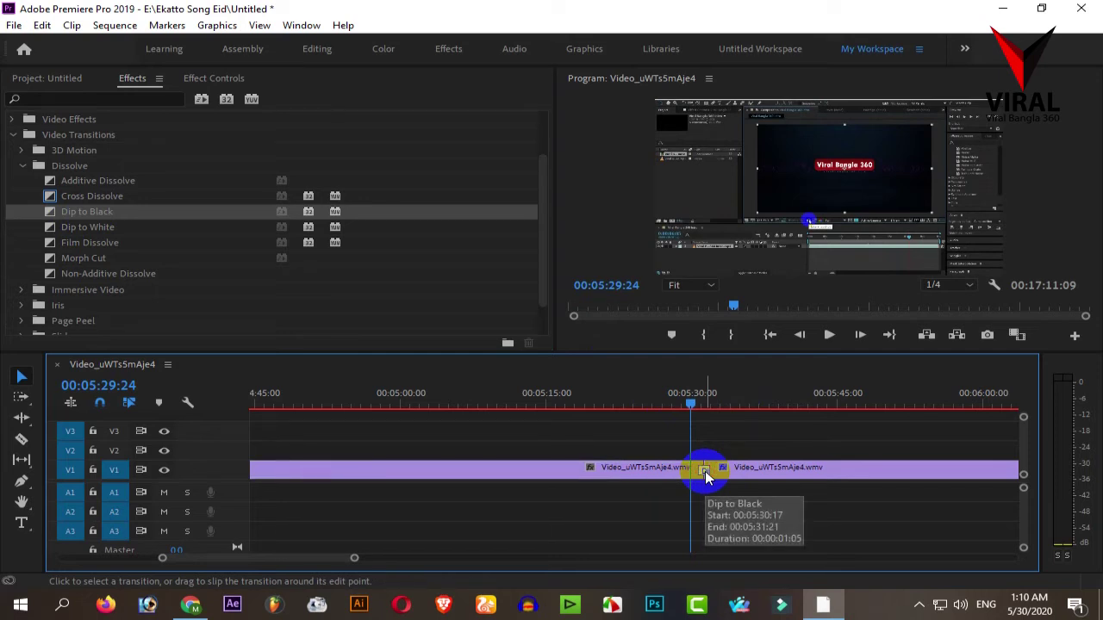
left_click_drag(705, 477, 708, 471)
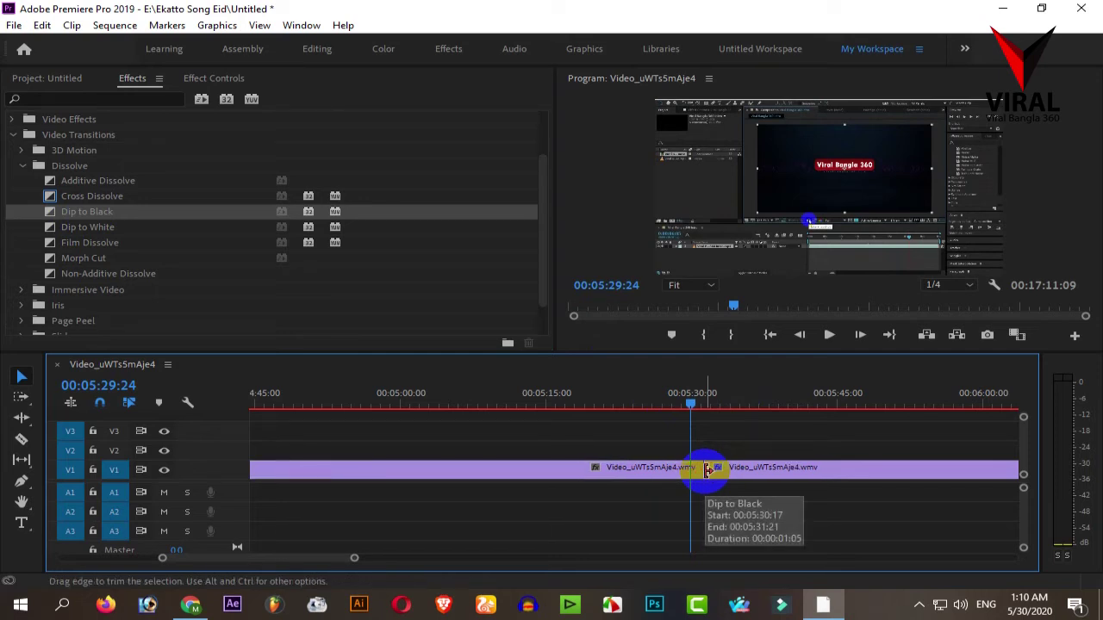
left_click(136, 233)
left_click_drag(99, 233, 711, 485)
left_click_drag(691, 405, 699, 409)
key("space")
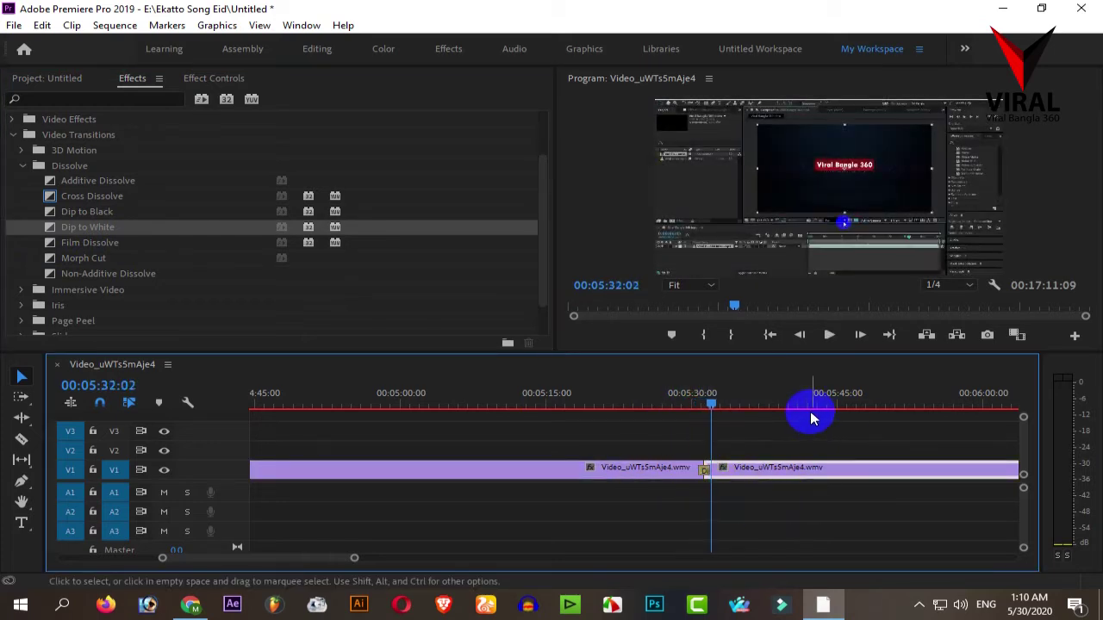
Step: Select the cut's transition, zoom out to the whole sequence, and move to 02:33:09
left_click(708, 469)
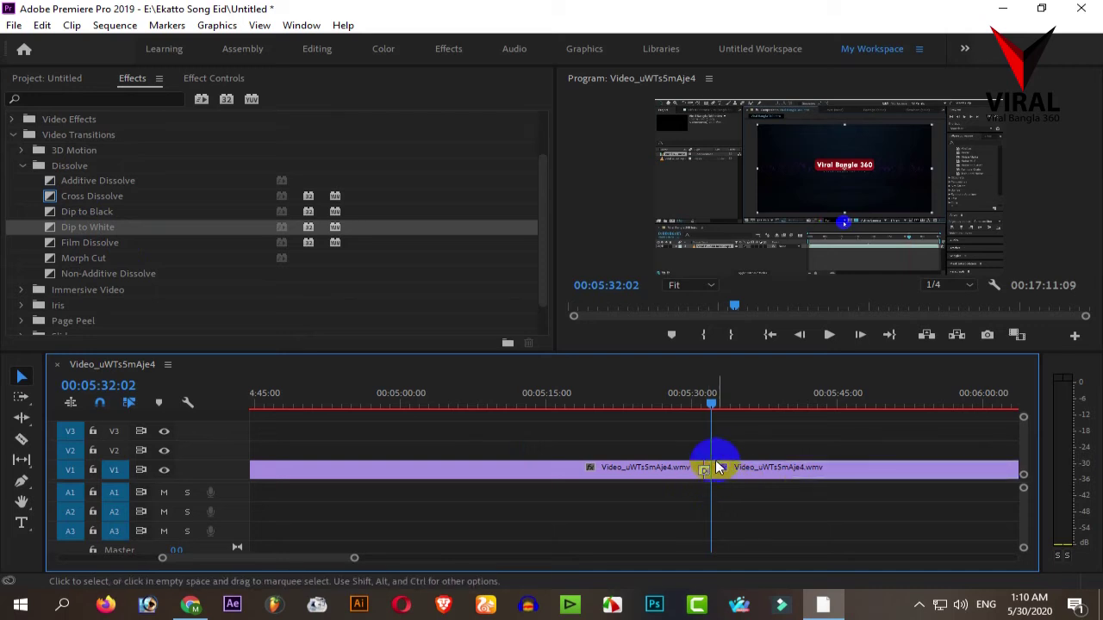
left_click_drag(354, 557, 675, 551)
left_click_drag(485, 407, 360, 405)
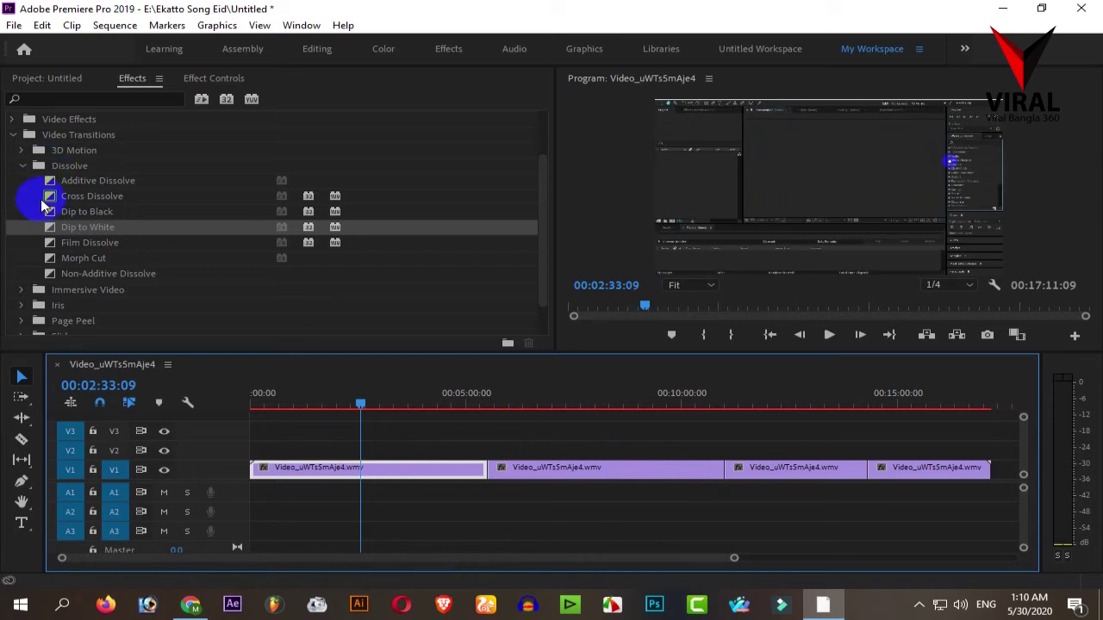
Step: Fold Video Transitions, scroll through the Video Effects categories, then collapse Video Effects
left_click(14, 134)
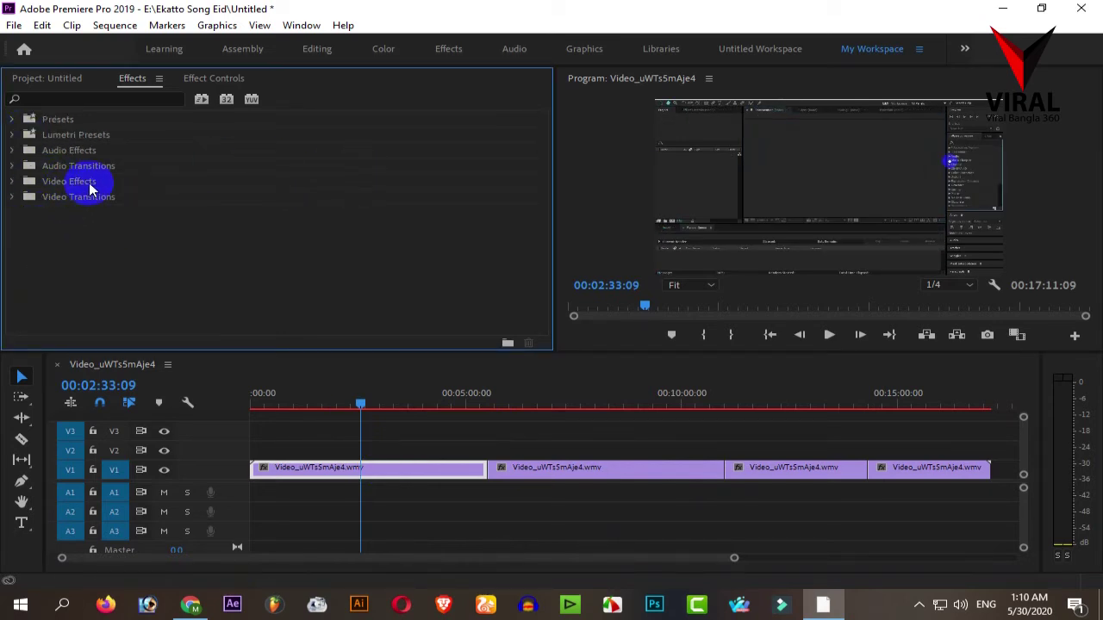
left_click(13, 181)
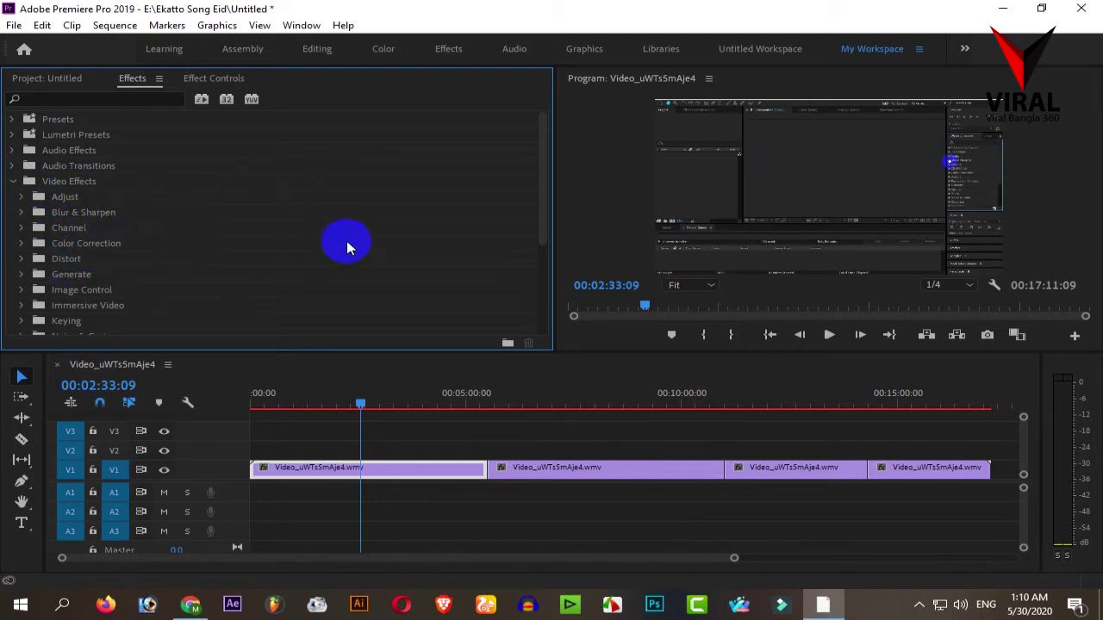
scroll(345, 247, "down", 2)
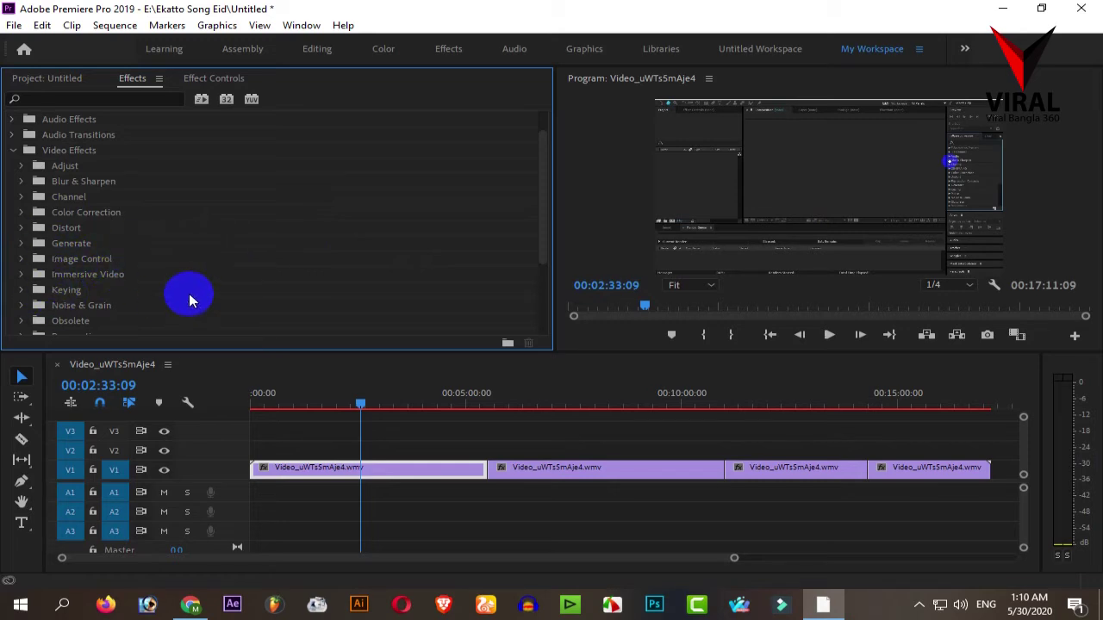
scroll(188, 307, "down", 2)
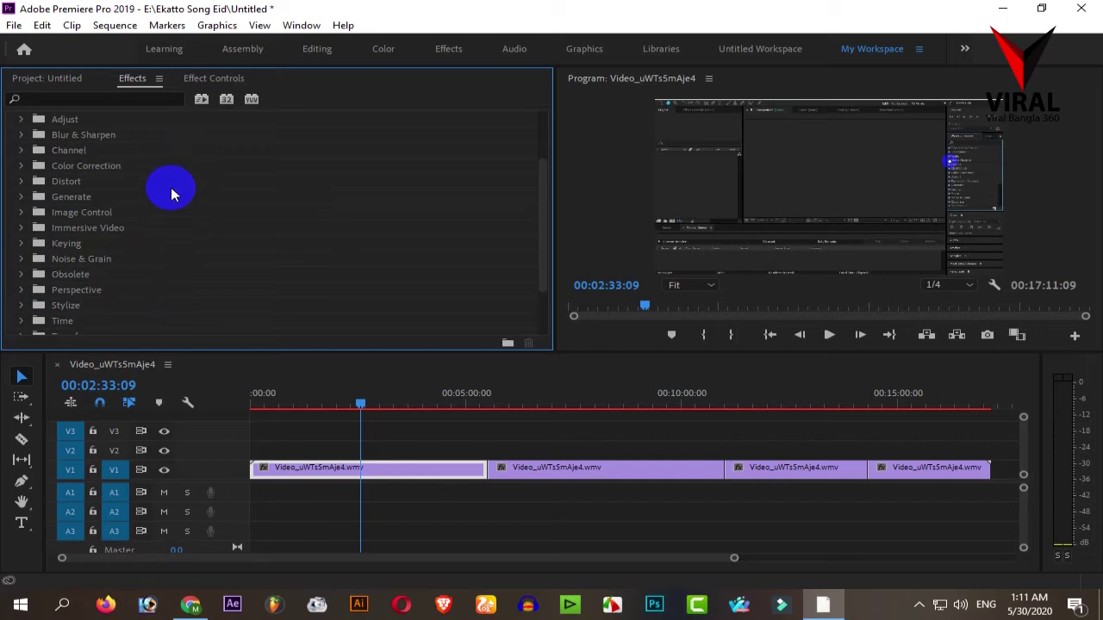
scroll(182, 229, "down", 3)
scroll(104, 231, "up", 6)
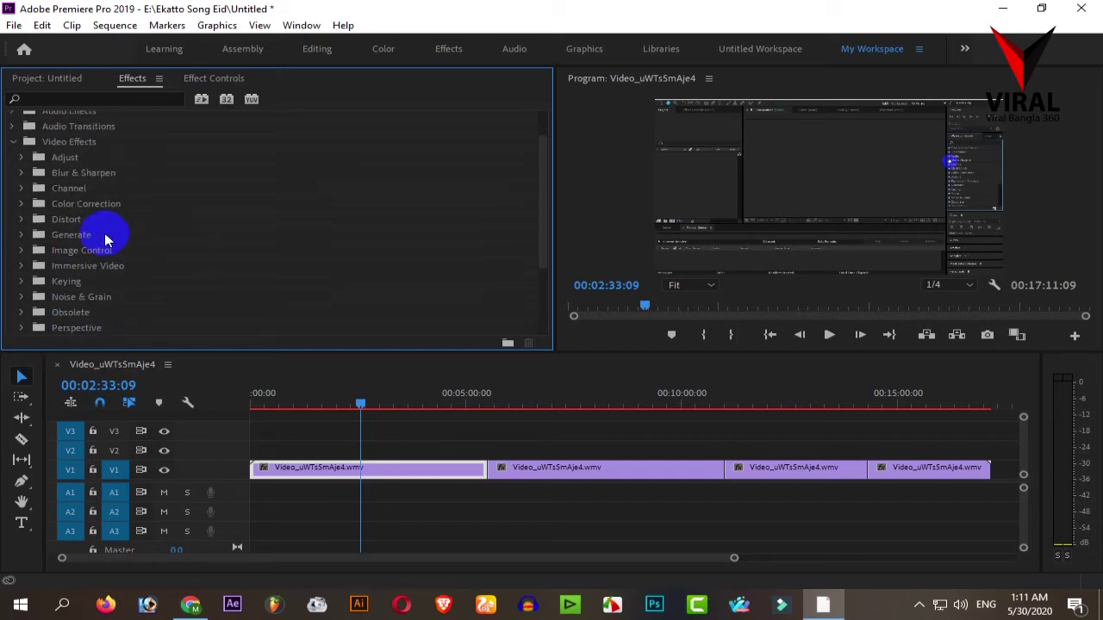
left_click(14, 181)
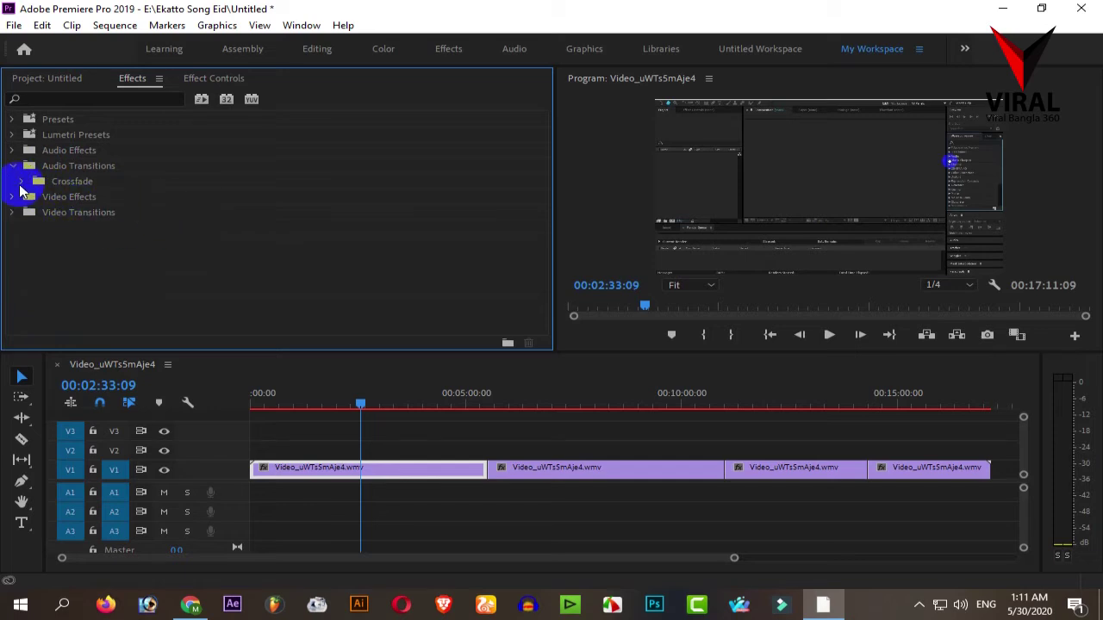
Step: Browse Crossfade and Audio Effects, fold them, then expand Lumetri Presets to its five groups
left_click(22, 183)
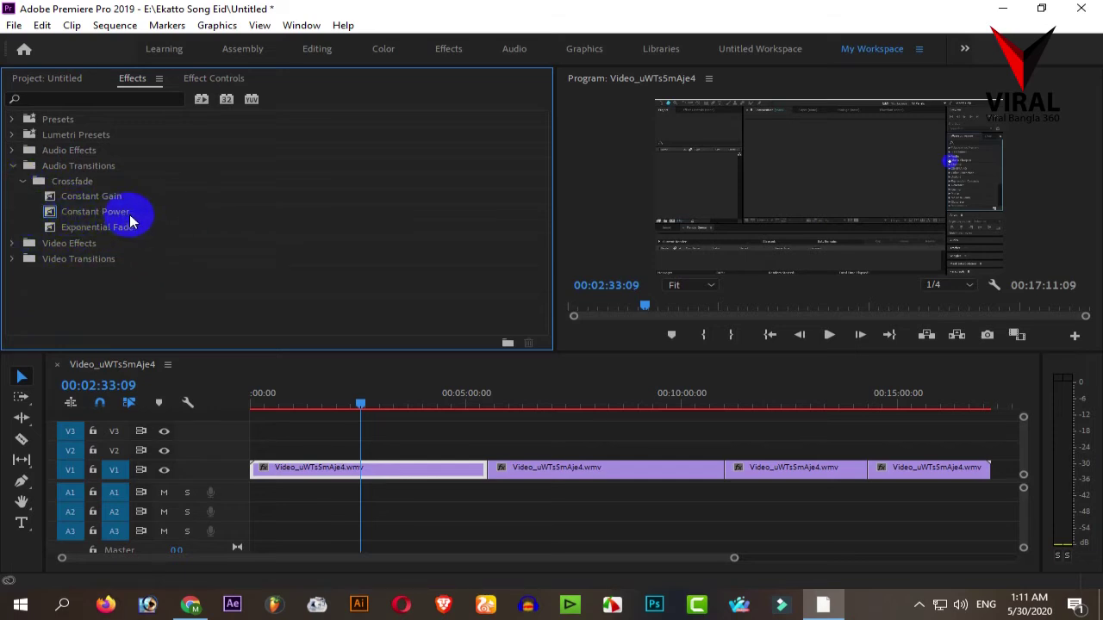
left_click(21, 182)
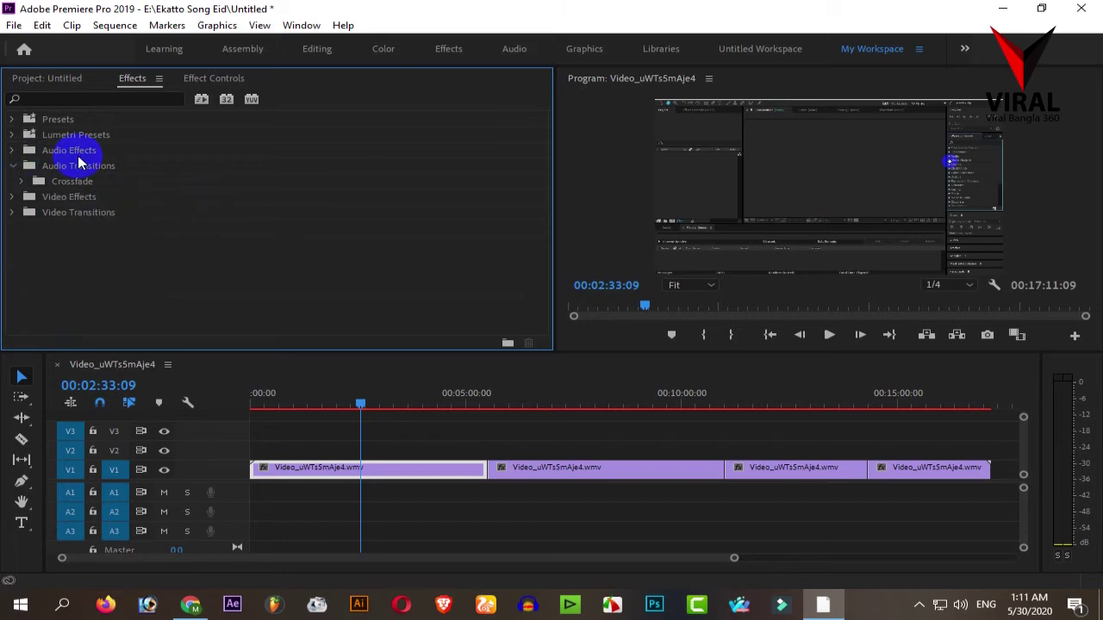
left_click(13, 150)
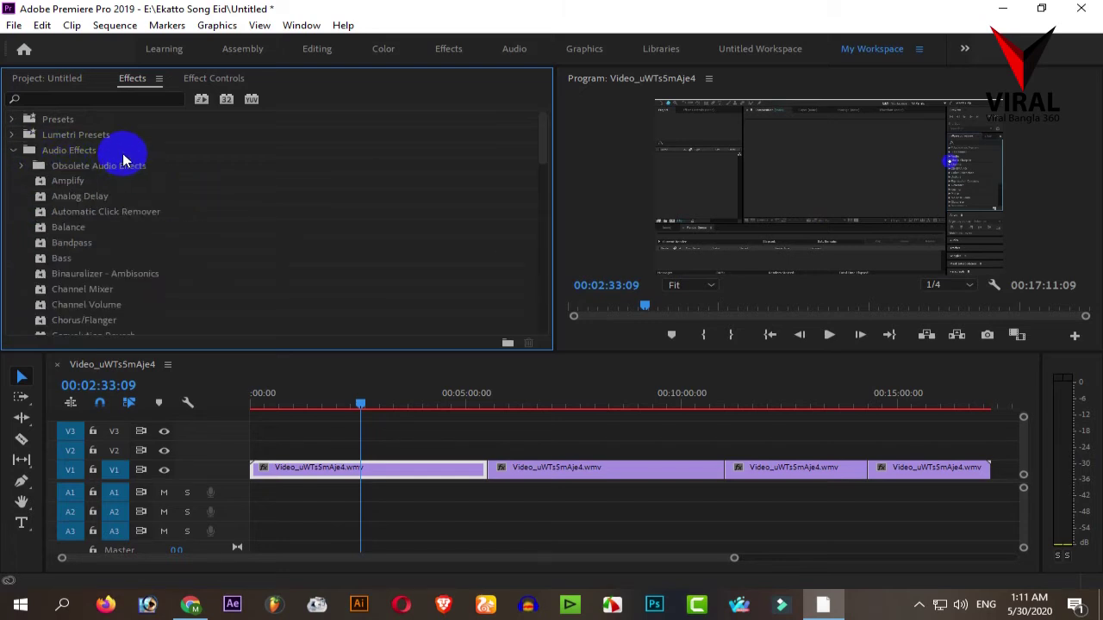
scroll(121, 190, "down", 3)
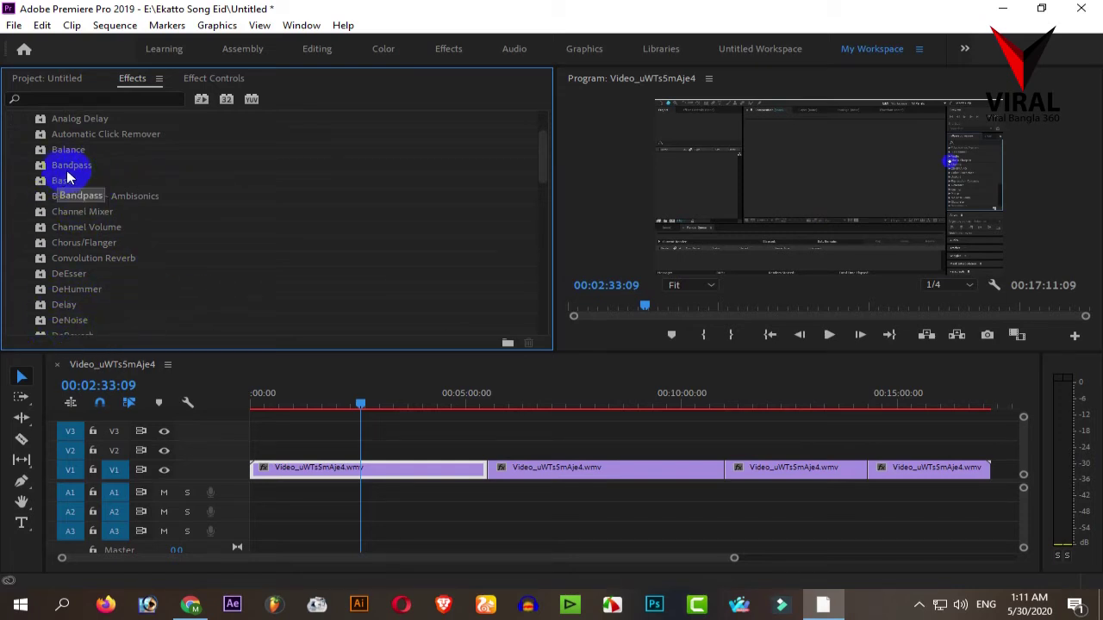
scroll(194, 253, "up", 3)
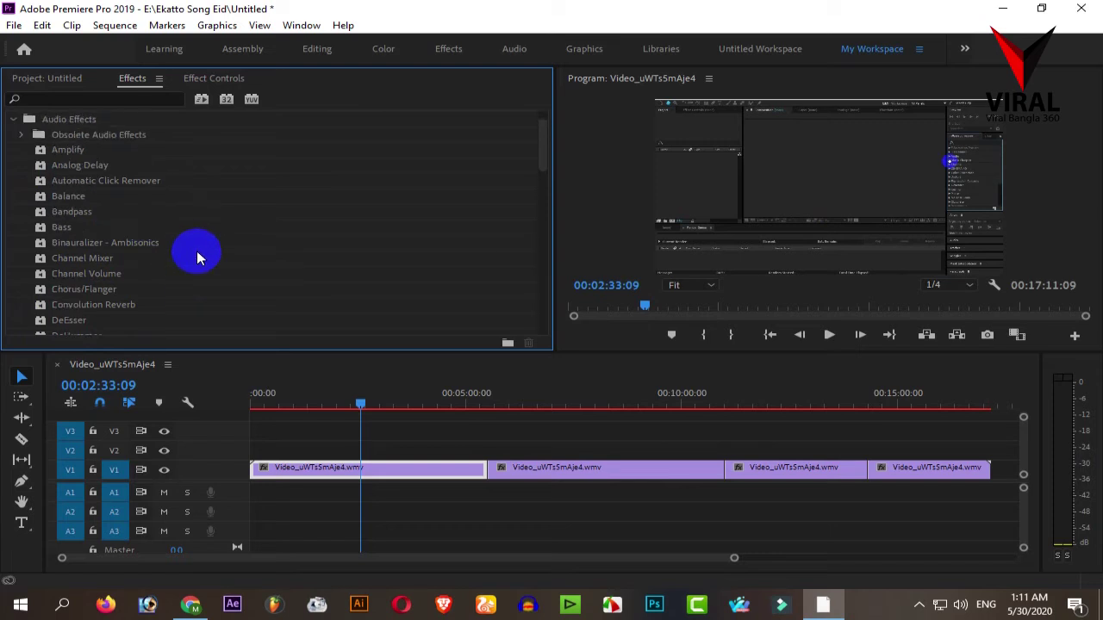
left_click(13, 151)
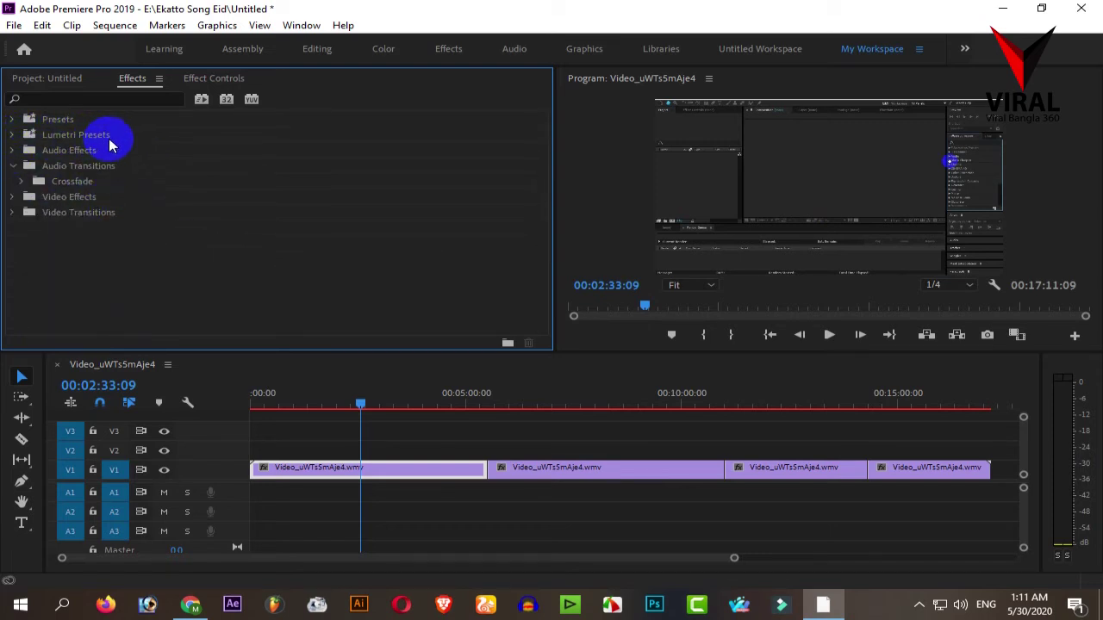
left_click(12, 135)
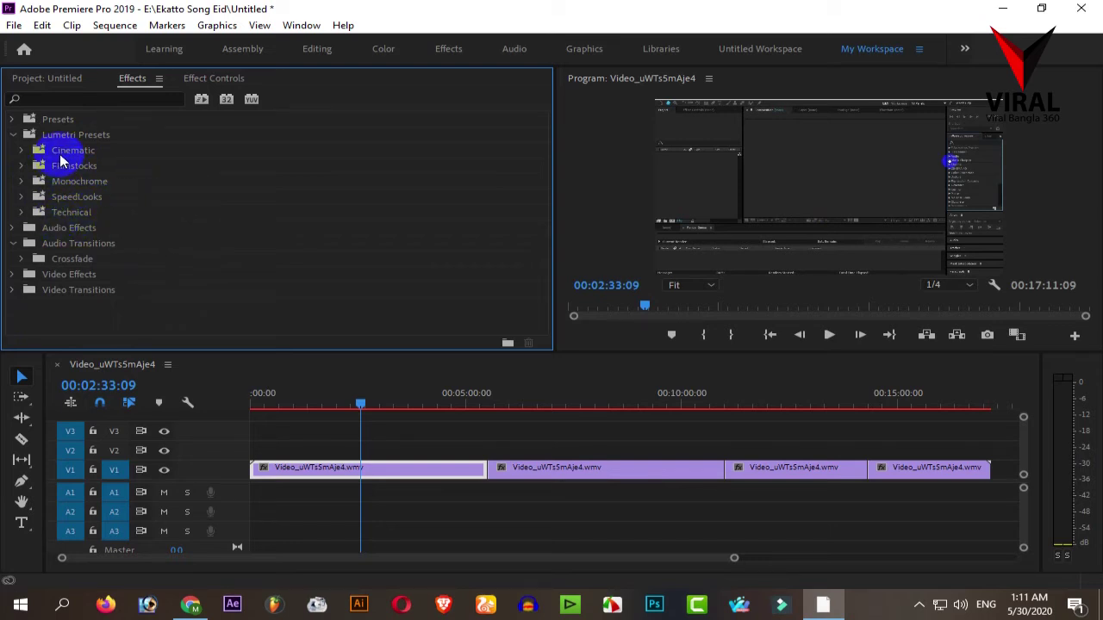
Step: Drag the Cinespace 25 Cinematic preset onto the first V1 clip and preview it to 01:55:00
left_click(21, 150)
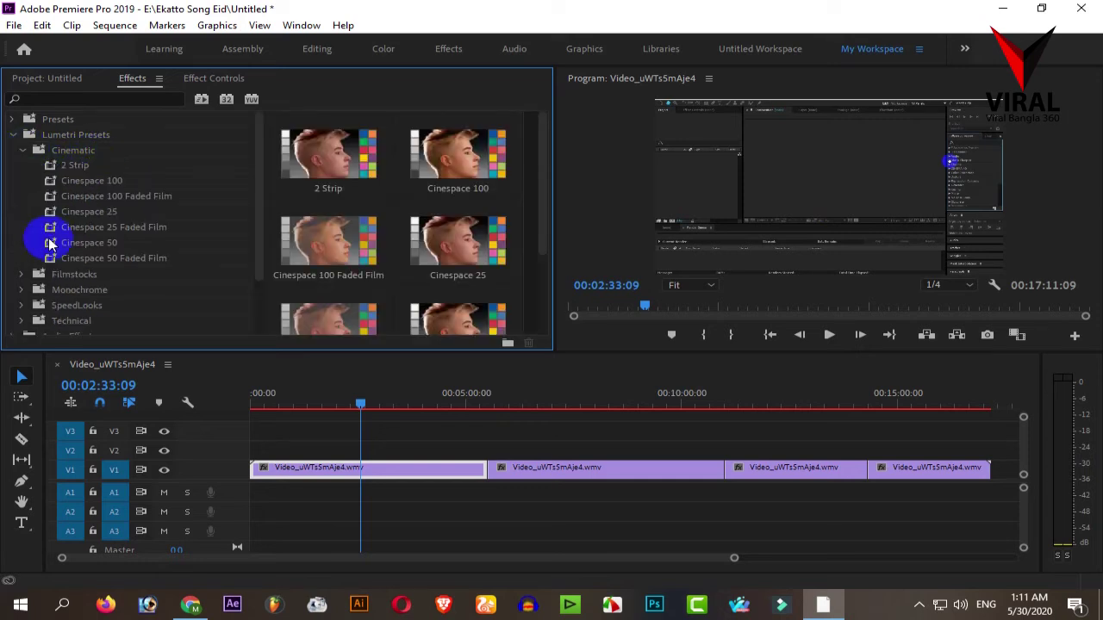
scroll(422, 168, "down", 2)
scroll(343, 196, "up", 2)
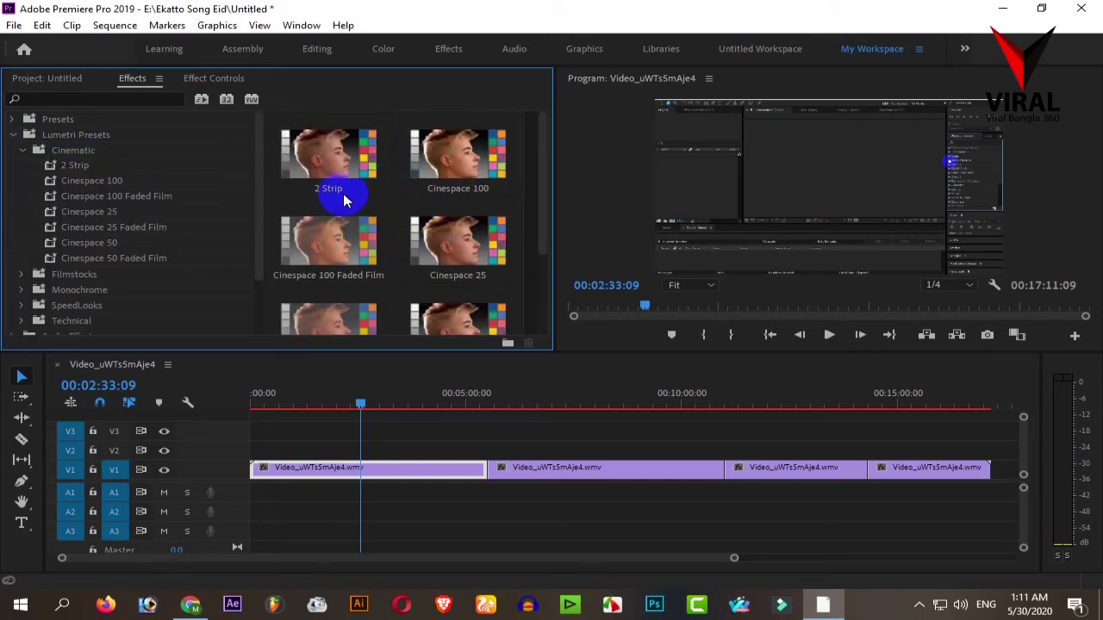
left_click_drag(443, 246, 364, 465)
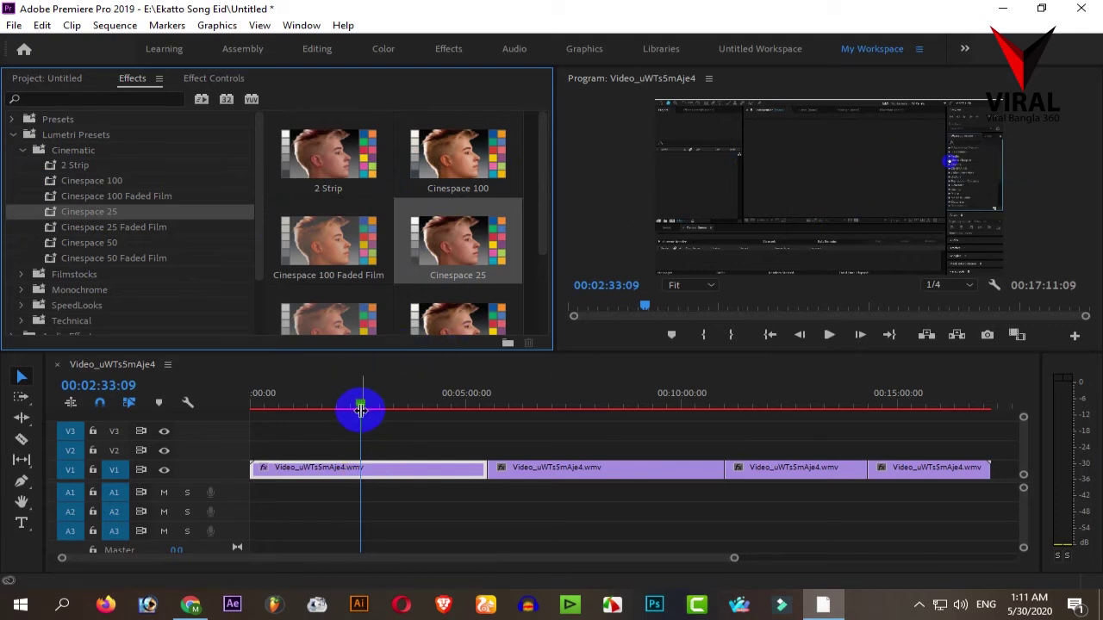
left_click_drag(360, 407, 334, 419)
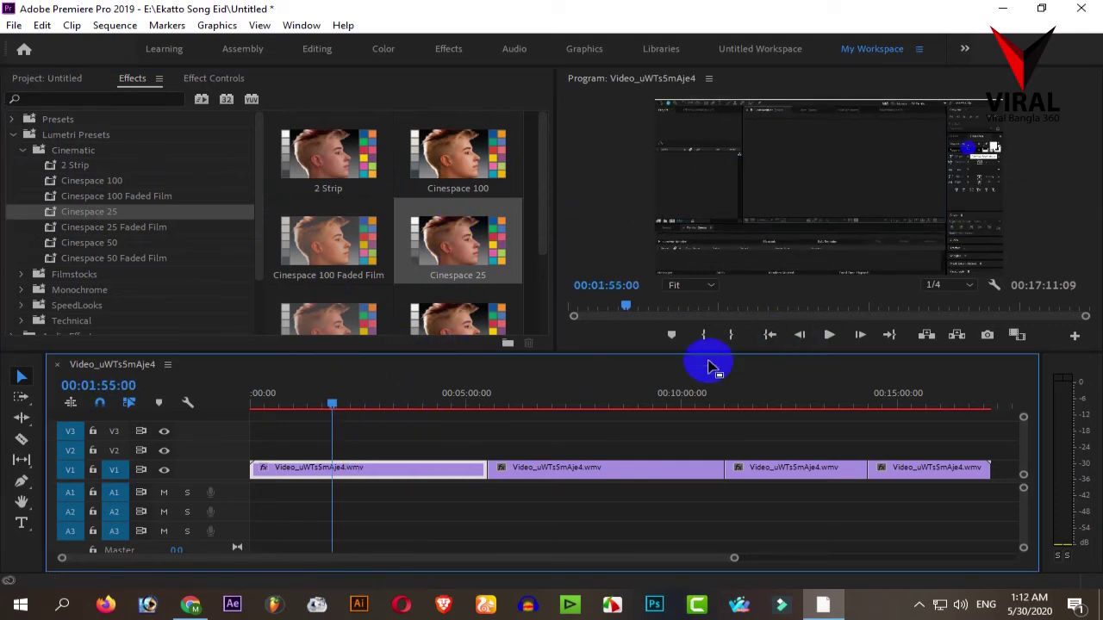
Step: Enlarge the monitor panels, jump to the last clip near 00:14:56, and collapse Lumetri Presets
left_click_drag(670, 352, 669, 407)
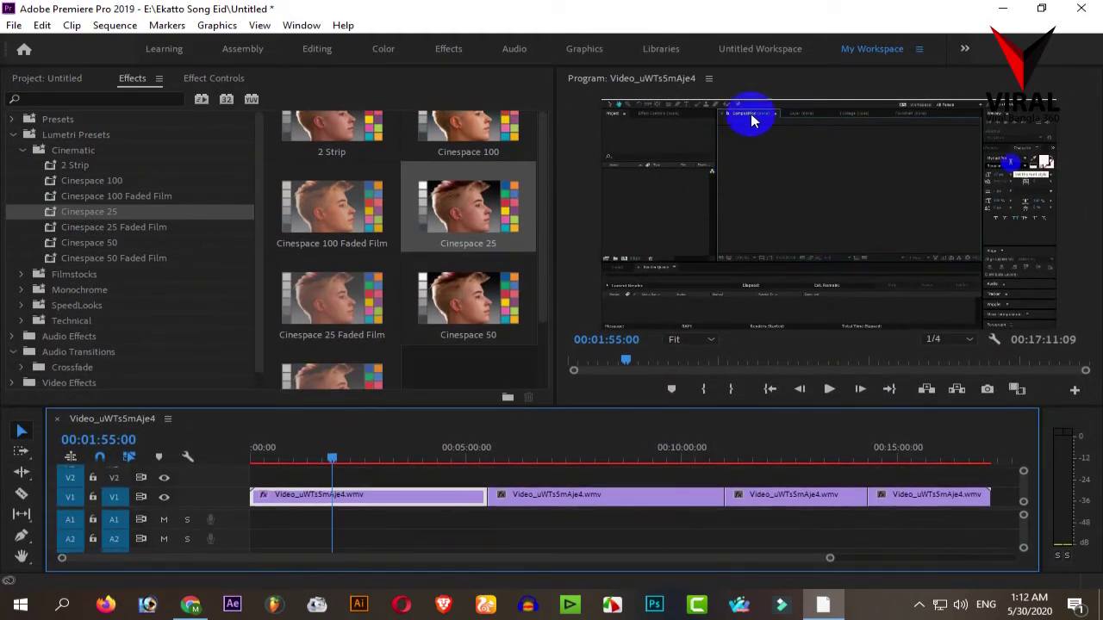
left_click_drag(337, 451, 893, 457)
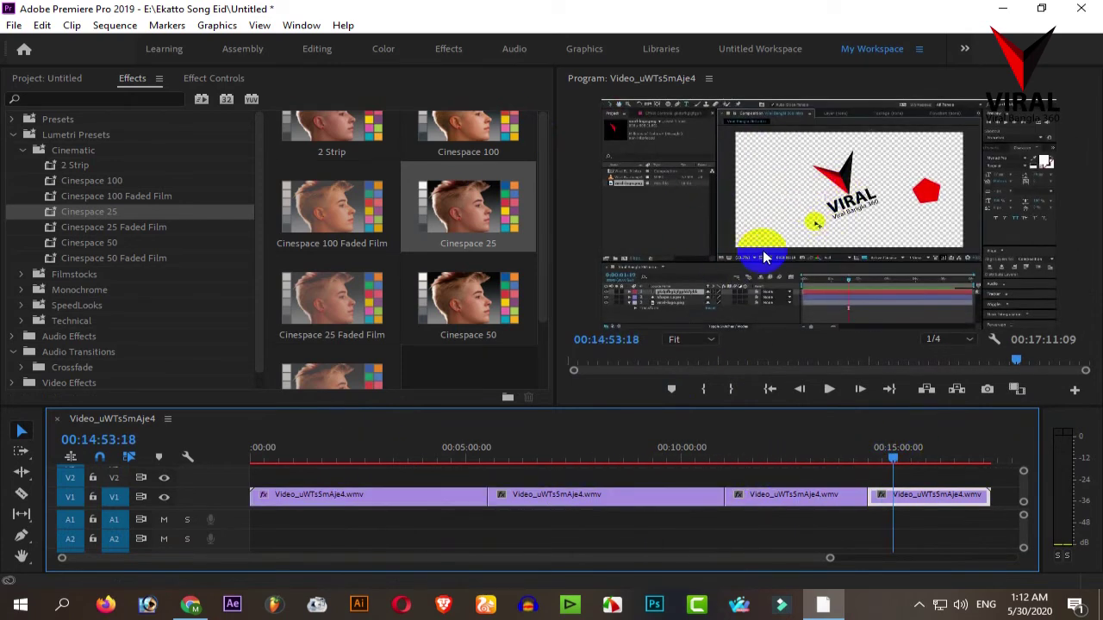
left_click(23, 150)
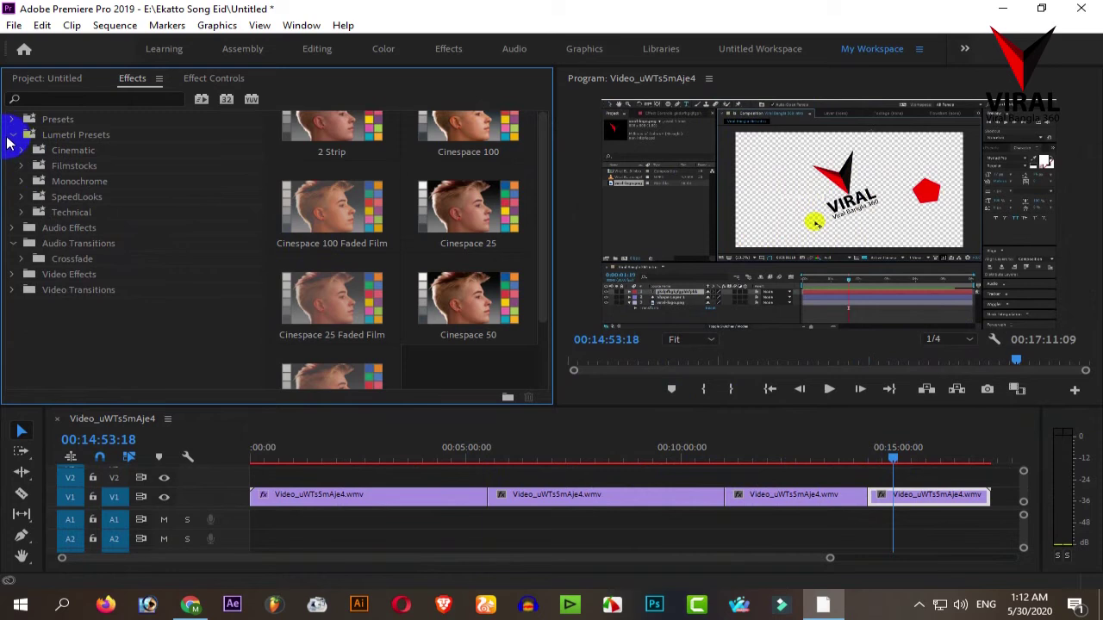
left_click(12, 135)
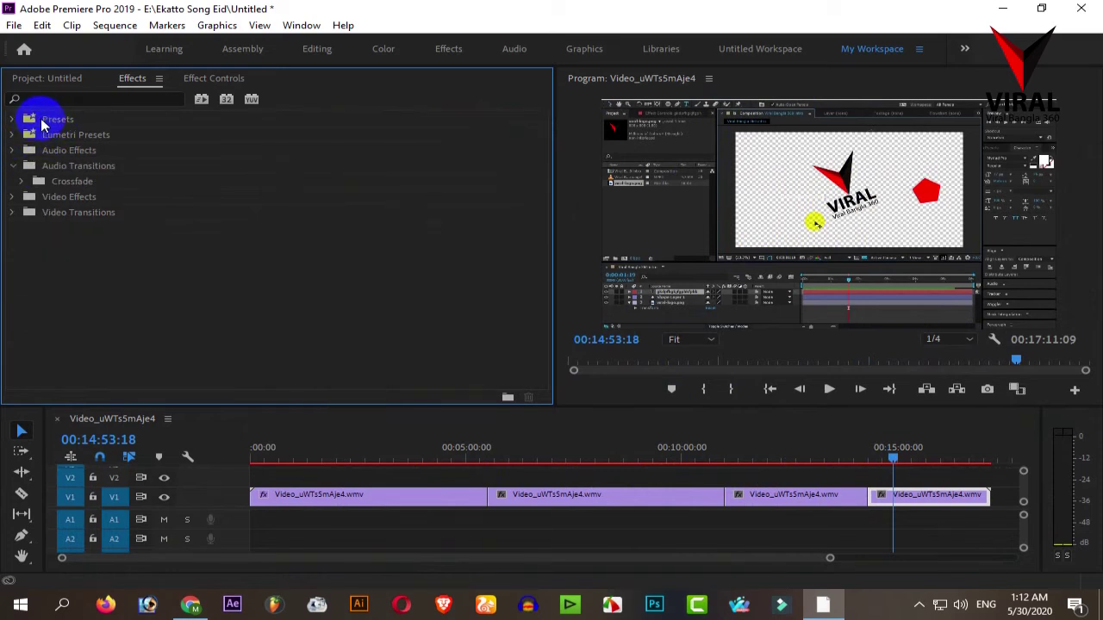
Step: Open and dismiss the Presets group's context menu twice
right_click(51, 127)
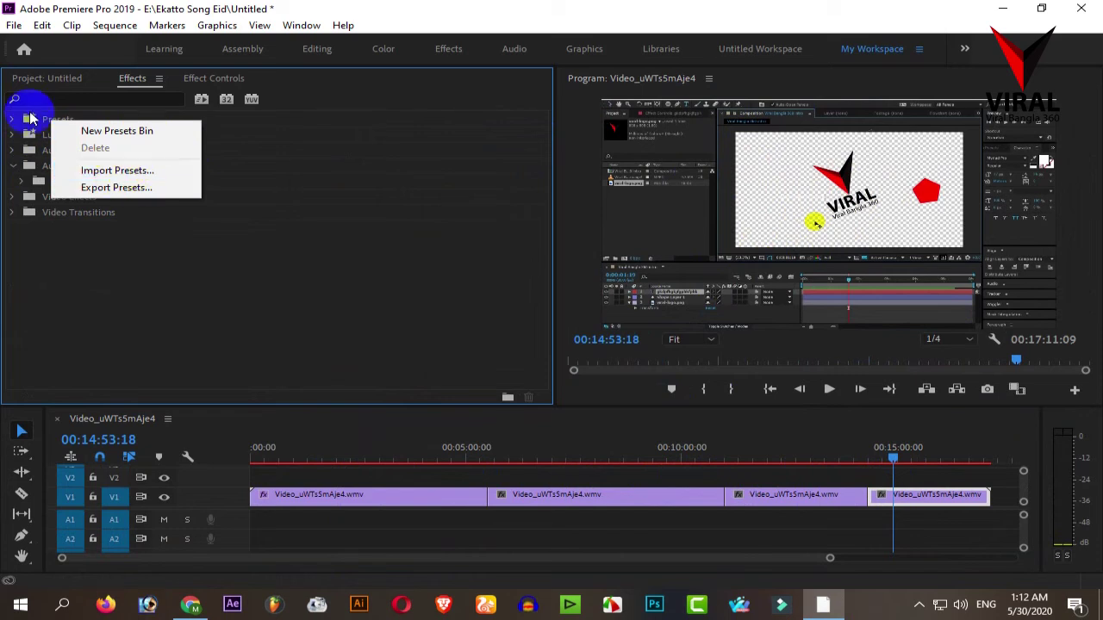
left_click(81, 271)
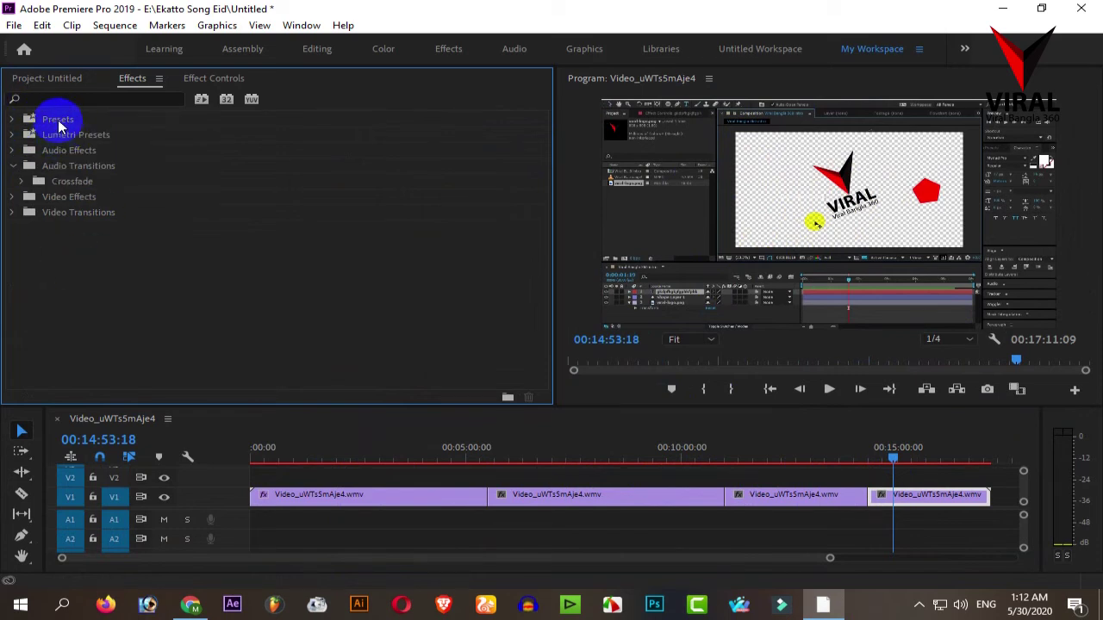
right_click(59, 127)
left_click(161, 233)
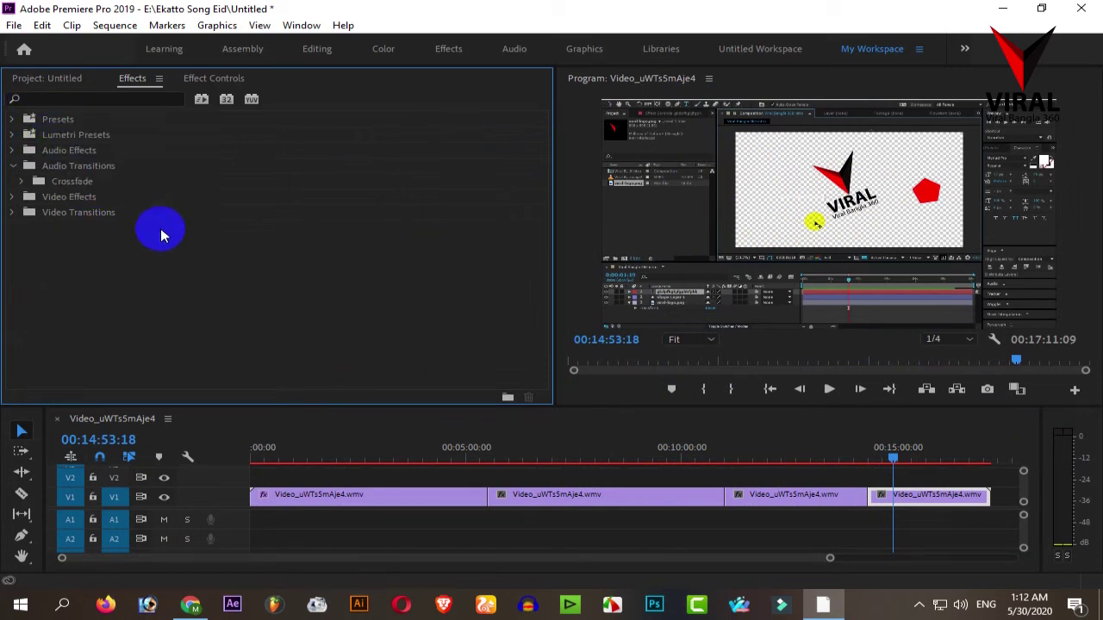
Step: Start Import Presets, browse the Desktop, cancel, and move the playhead past the clips' end
right_click(53, 118)
left_click(103, 164)
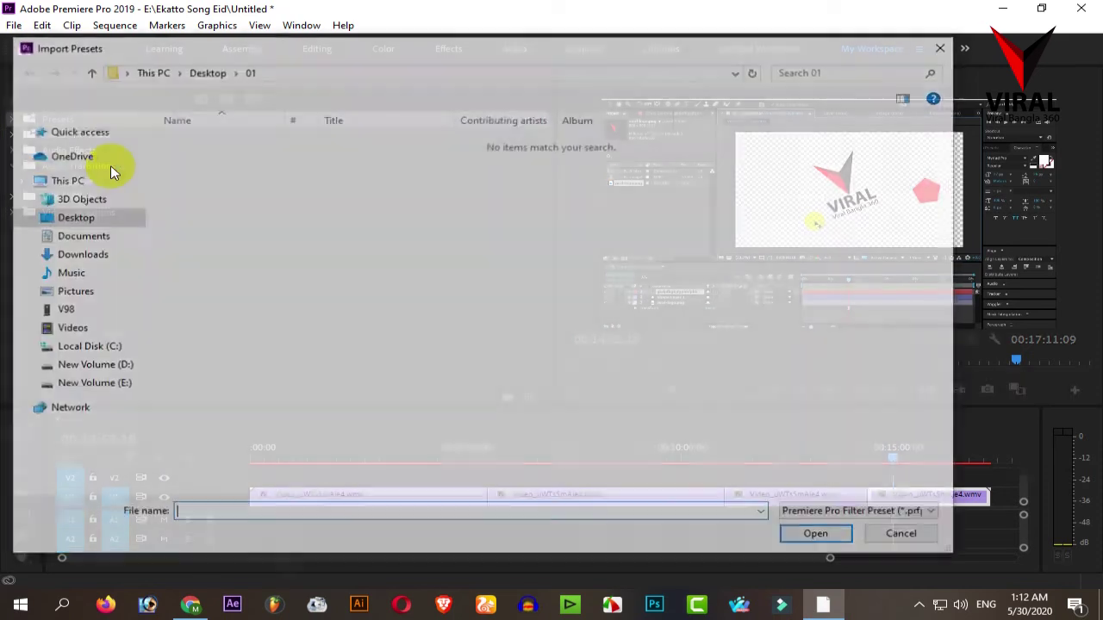
left_click(74, 216)
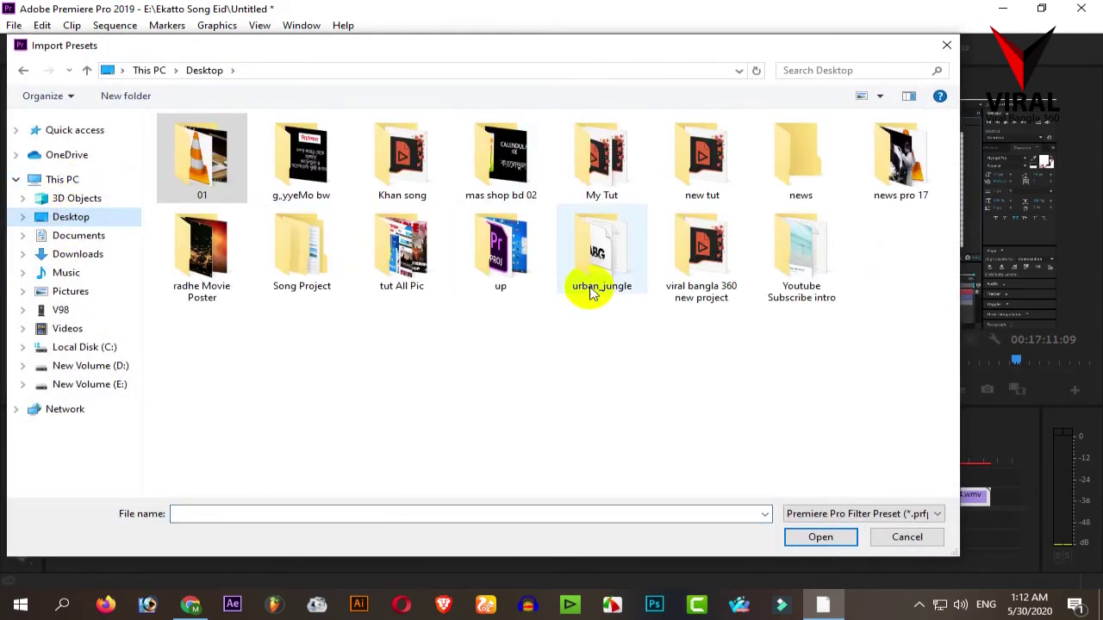
left_click(906, 536)
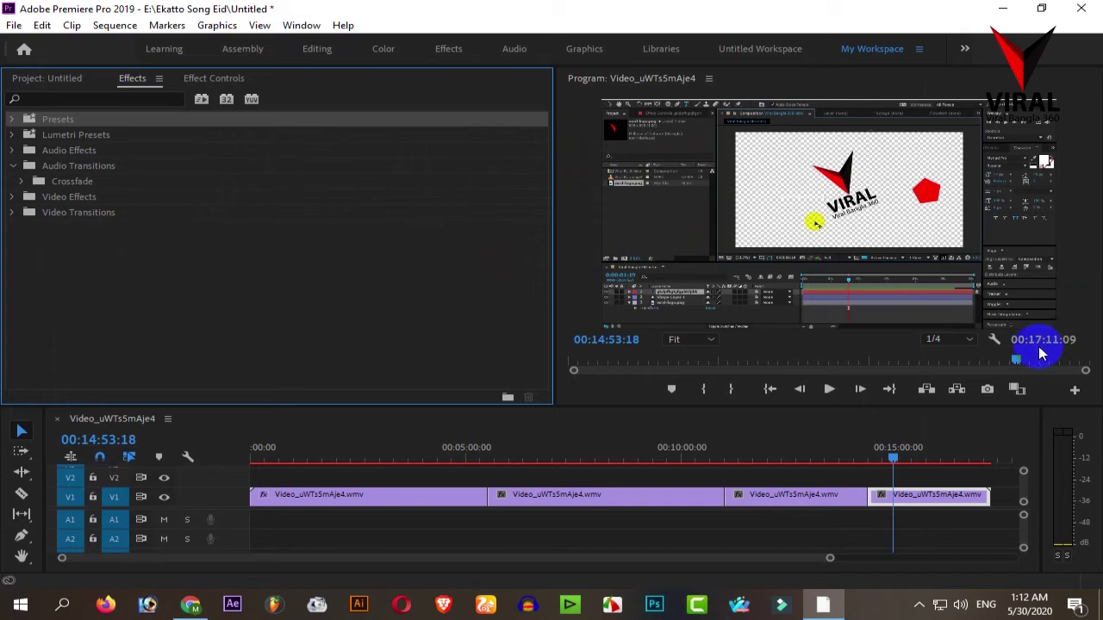
left_click_drag(362, 559, 438, 555)
left_click_drag(709, 456, 585, 450)
Step: From the Project panel, import the Welcome file from New Volume (D:) > photo pluging
left_click(52, 79)
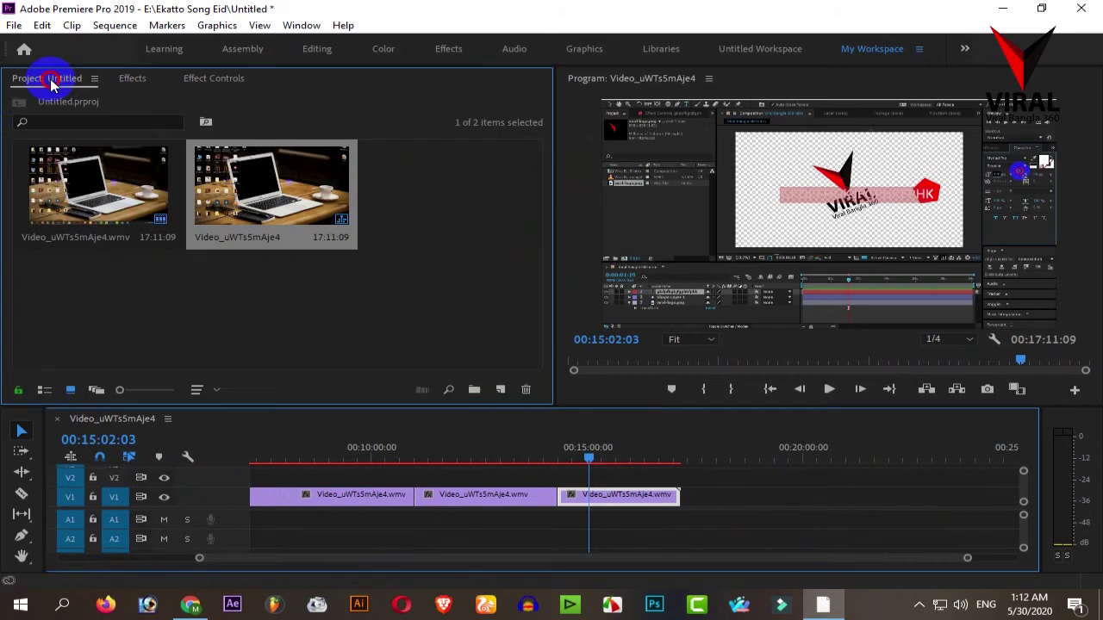
right_click(256, 281)
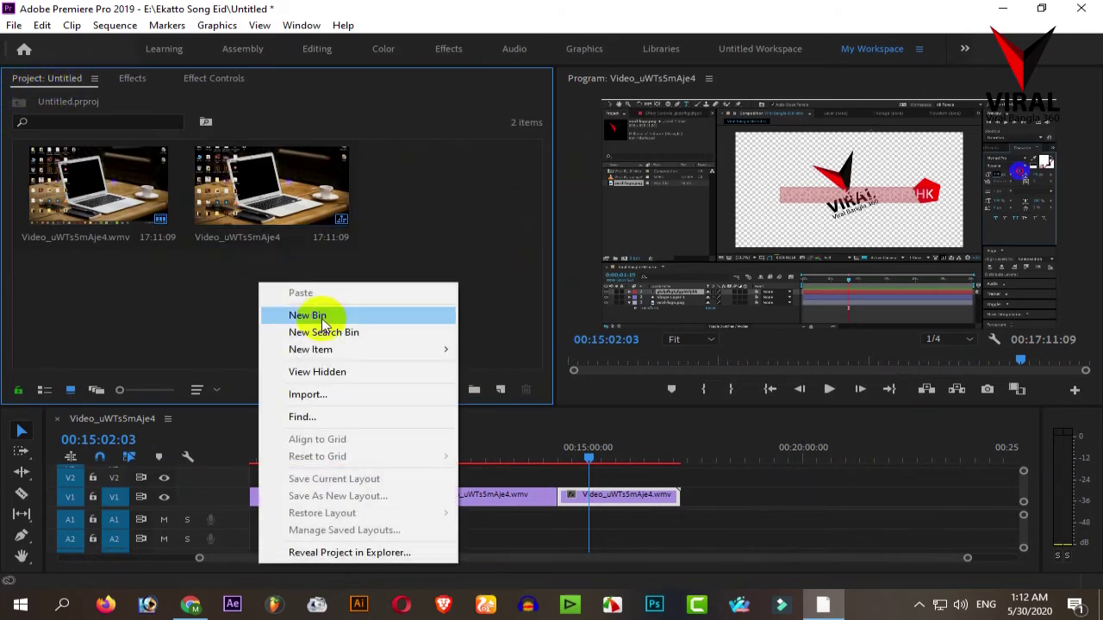
left_click(421, 250)
double_click(420, 248)
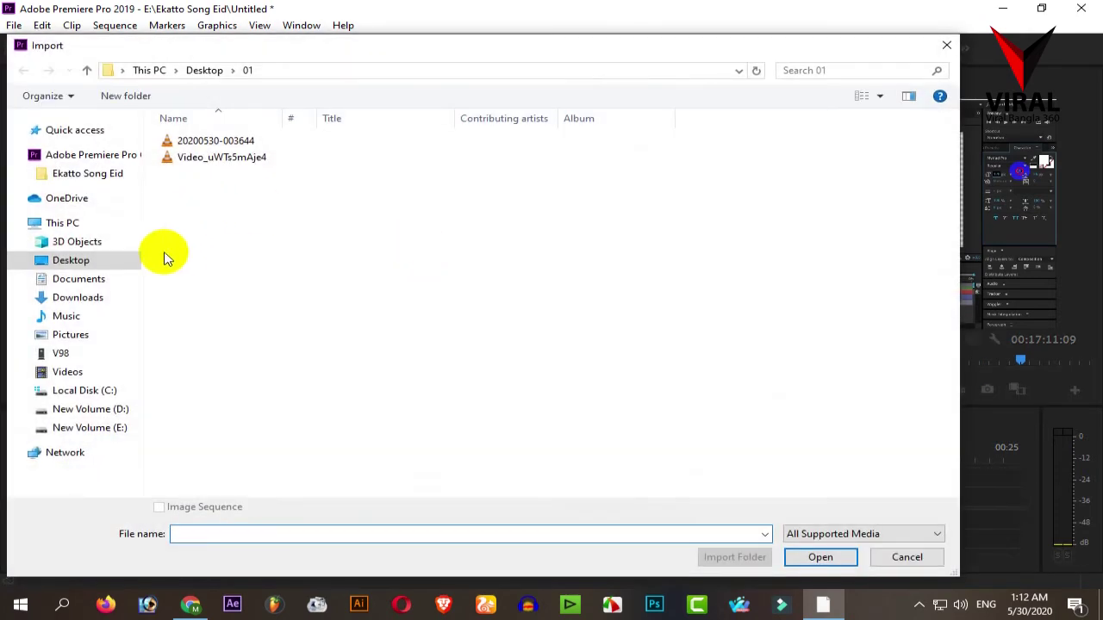
left_click(75, 265)
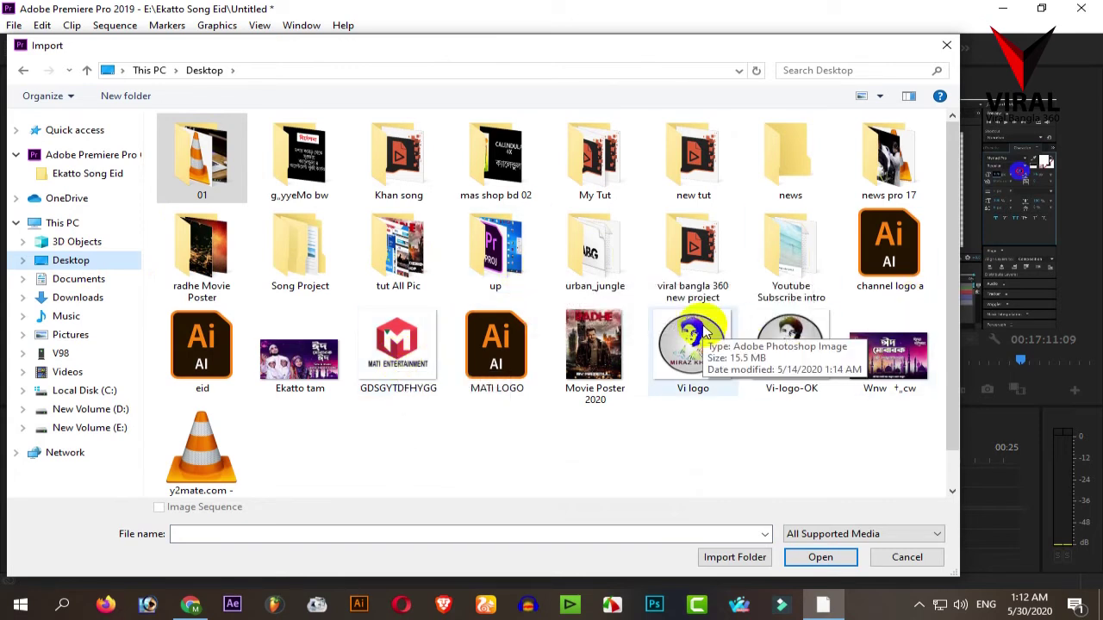
double_click(857, 155)
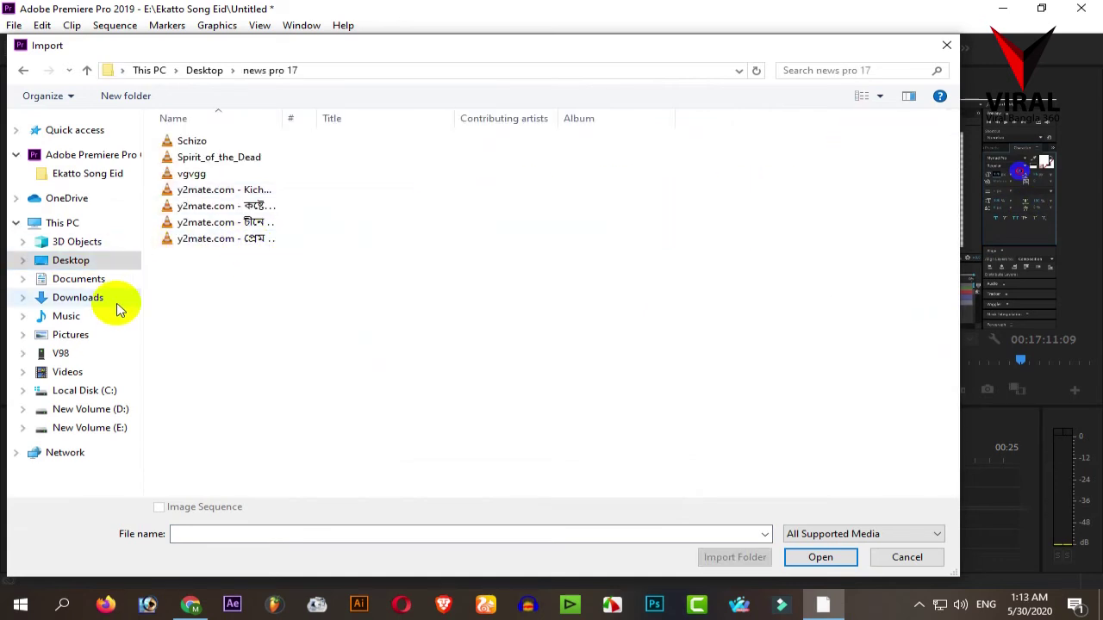
left_click(73, 260)
left_click(121, 412)
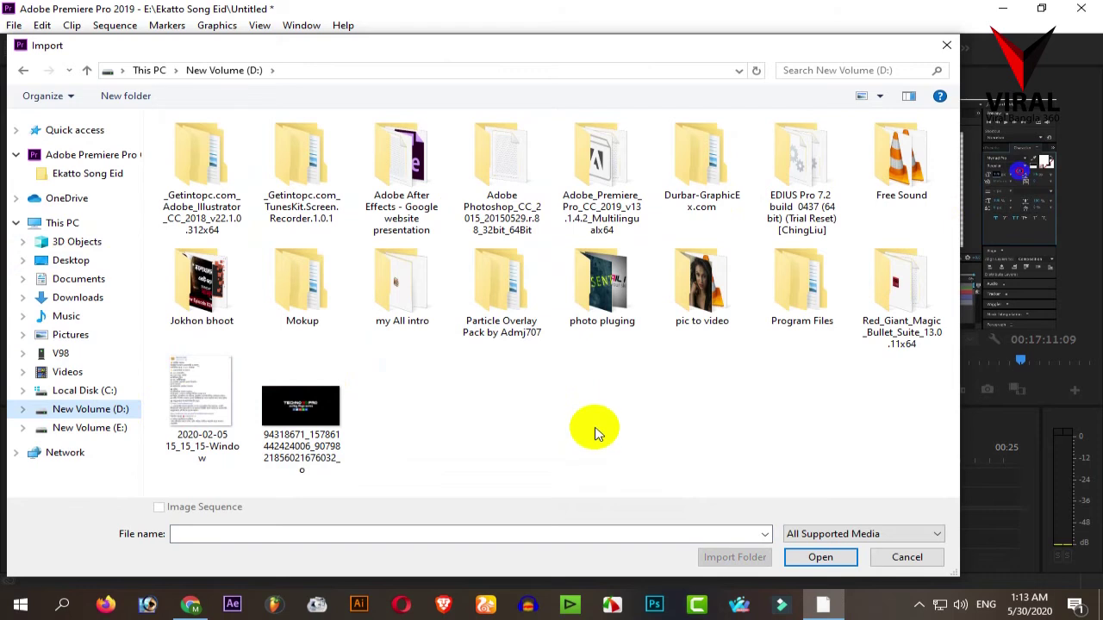
double_click(603, 319)
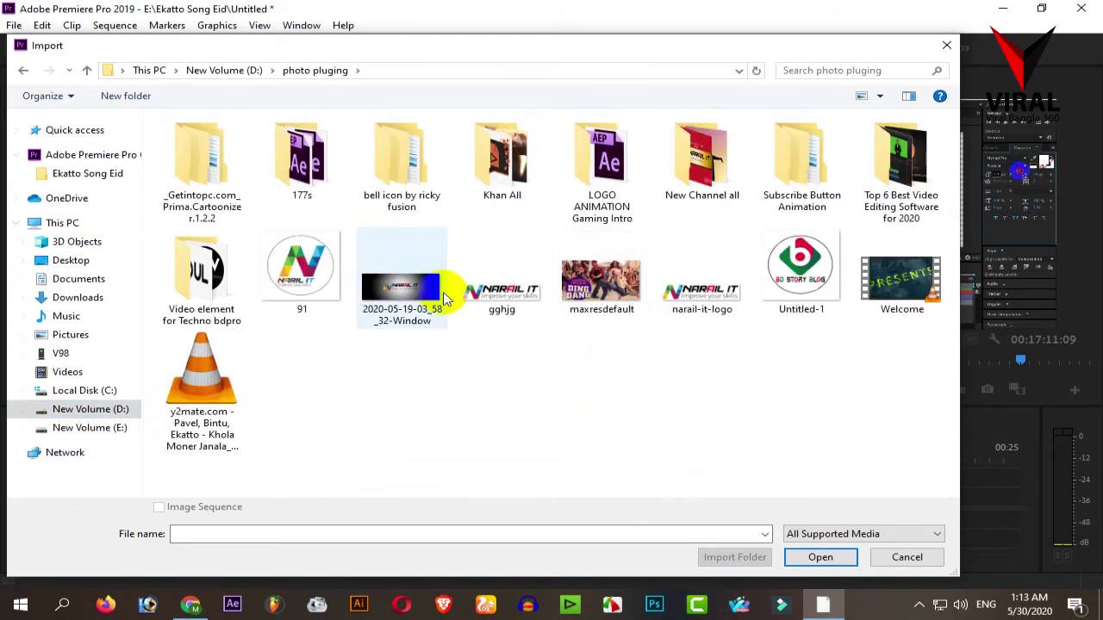
left_click(938, 297)
left_click(821, 556)
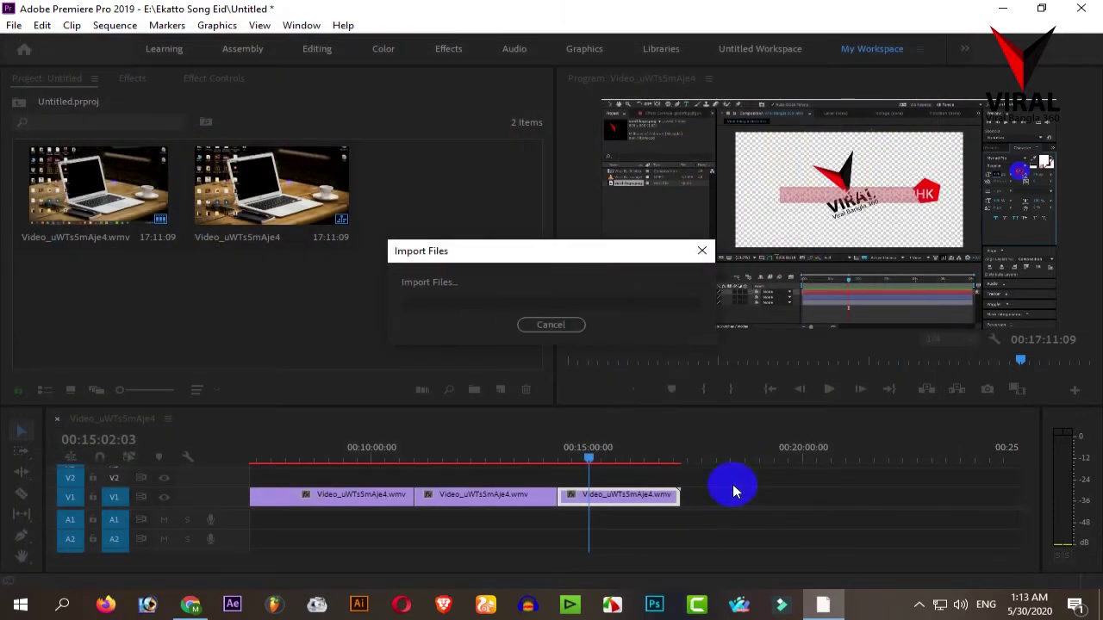
Step: Drop Welcome.mp4 onto V1 after the existing clips and scrub to its BY NARAIL IT title
left_click_drag(382, 186, 704, 508)
left_click_drag(965, 559, 689, 561)
left_click_drag(708, 561, 776, 558)
left_click_drag(689, 561, 681, 561)
mouse_move(397, 448)
left_mouse_down()
mouse_move(484, 452)
mouse_move(392, 452)
left_mouse_up()
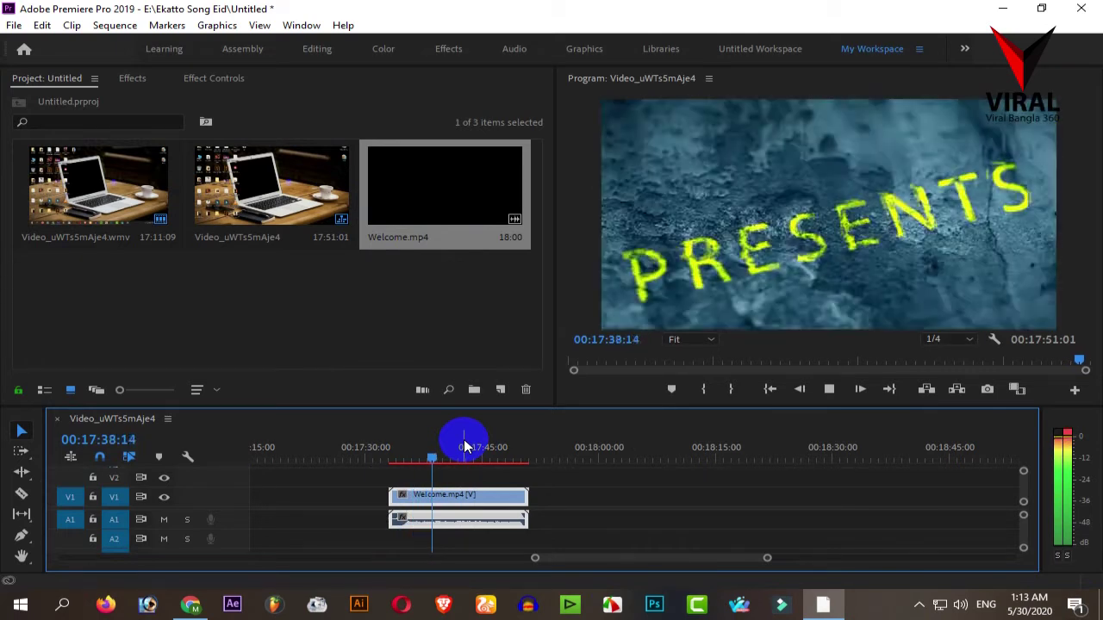
key("space")
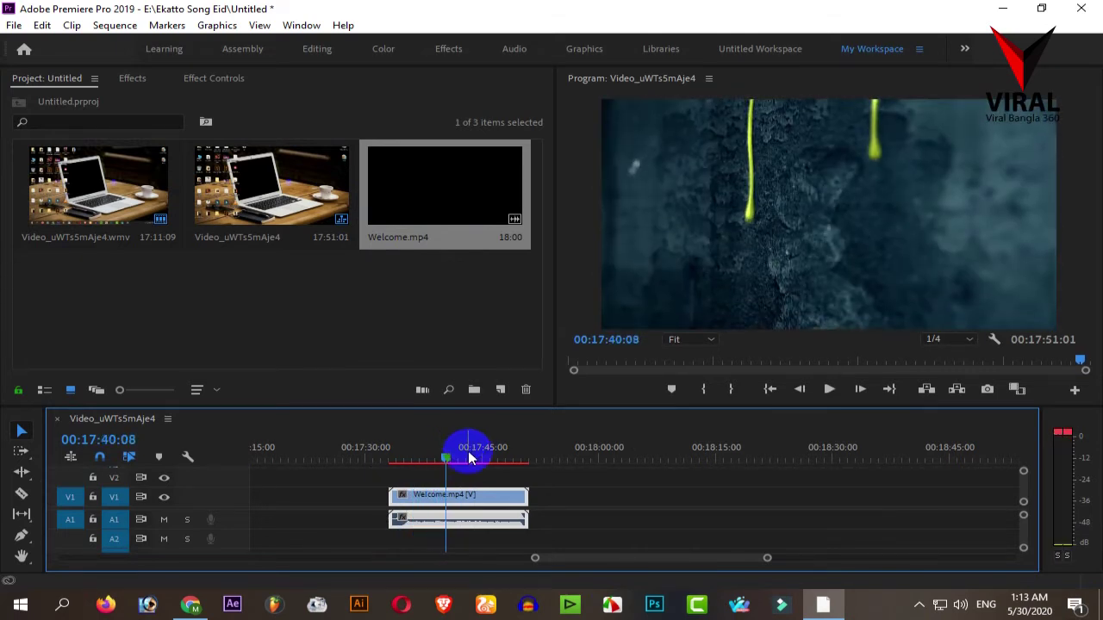
left_click_drag(443, 460, 476, 458)
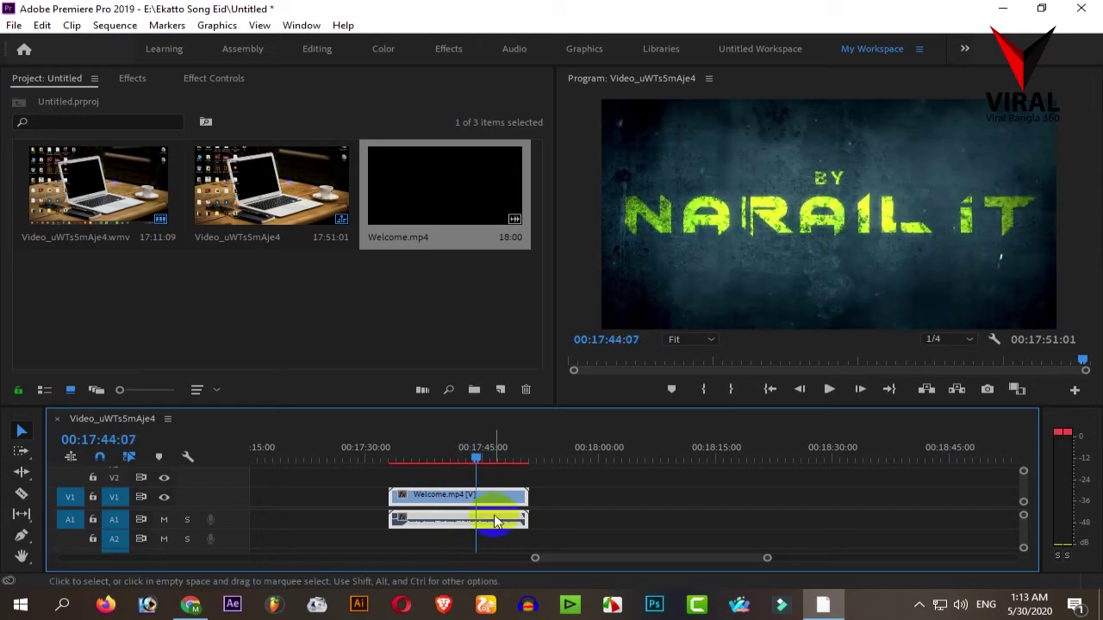
Step: Unlink the Welcome.mp4 clip's video from its audio via its context menu
left_click(558, 502)
left_click(487, 504)
right_click(487, 504)
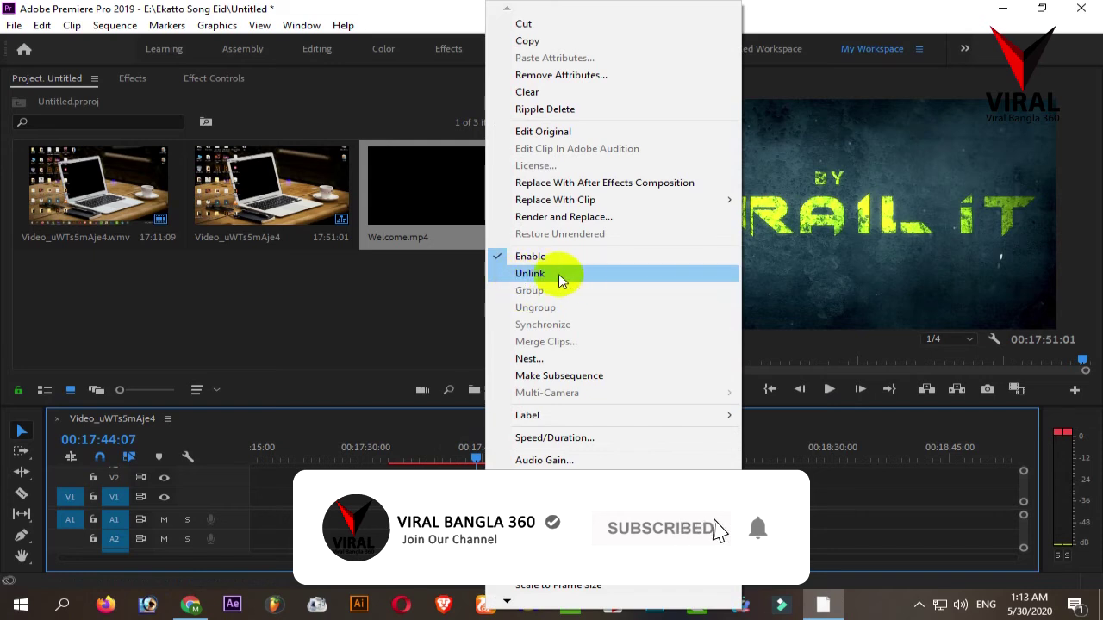
left_click(532, 274)
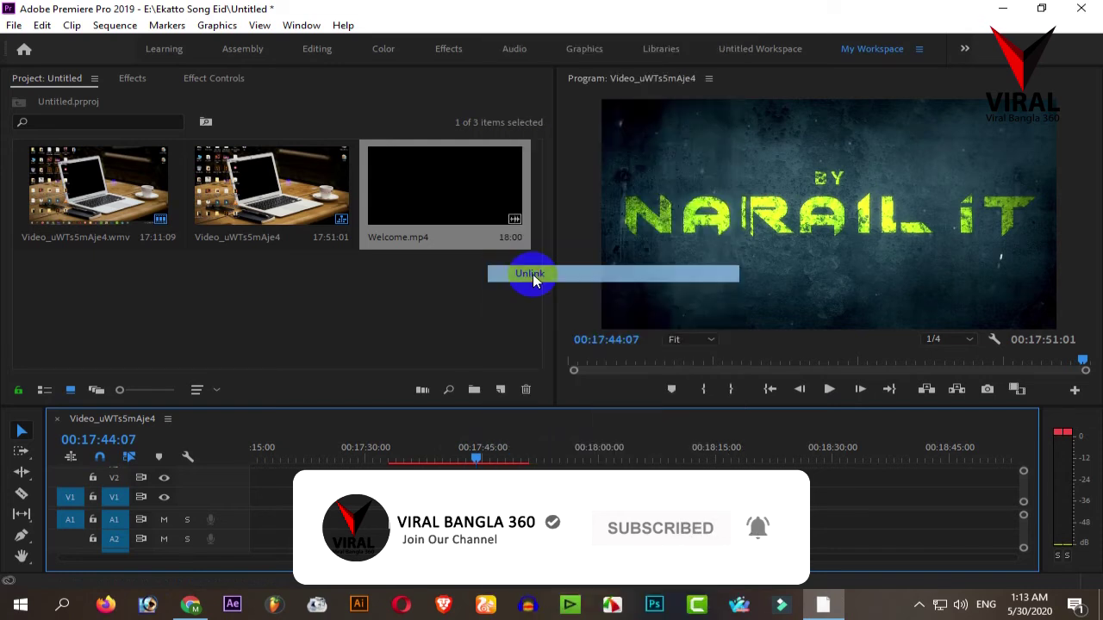
Step: Delete the Welcome.mp4 audio and then its video, undoing the video deletion with Ctrl+Z
left_click(487, 523)
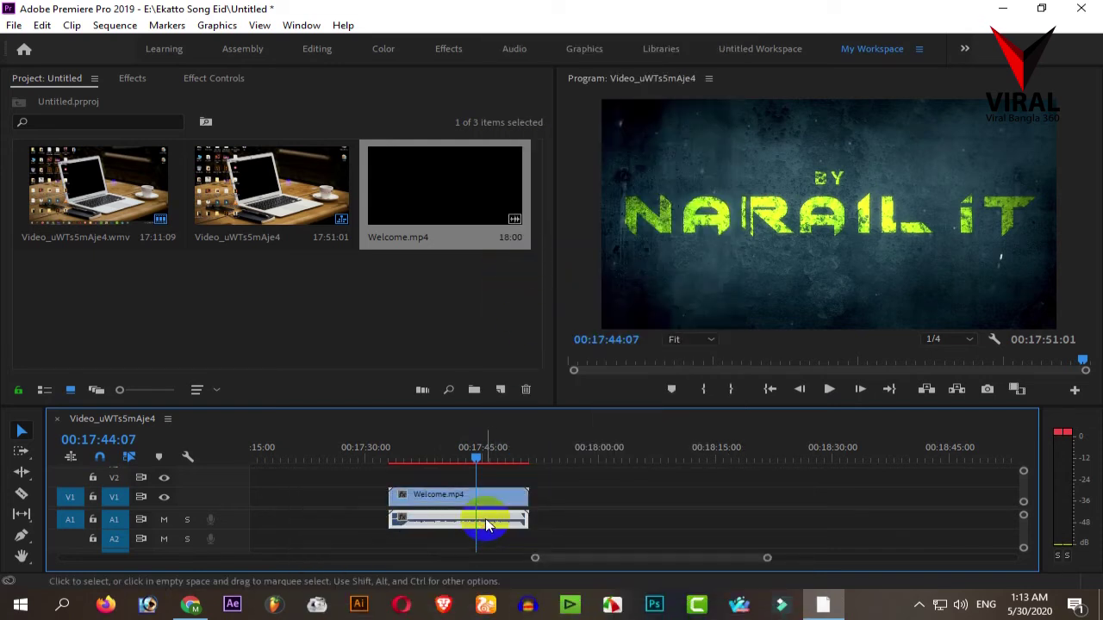
key("Delete")
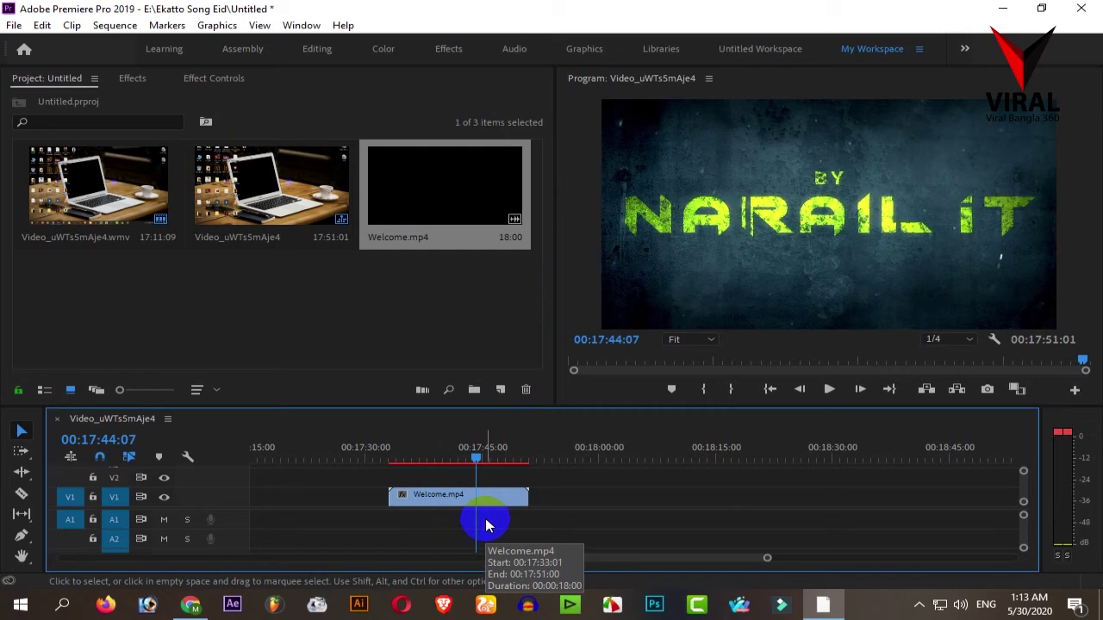
left_click(491, 496)
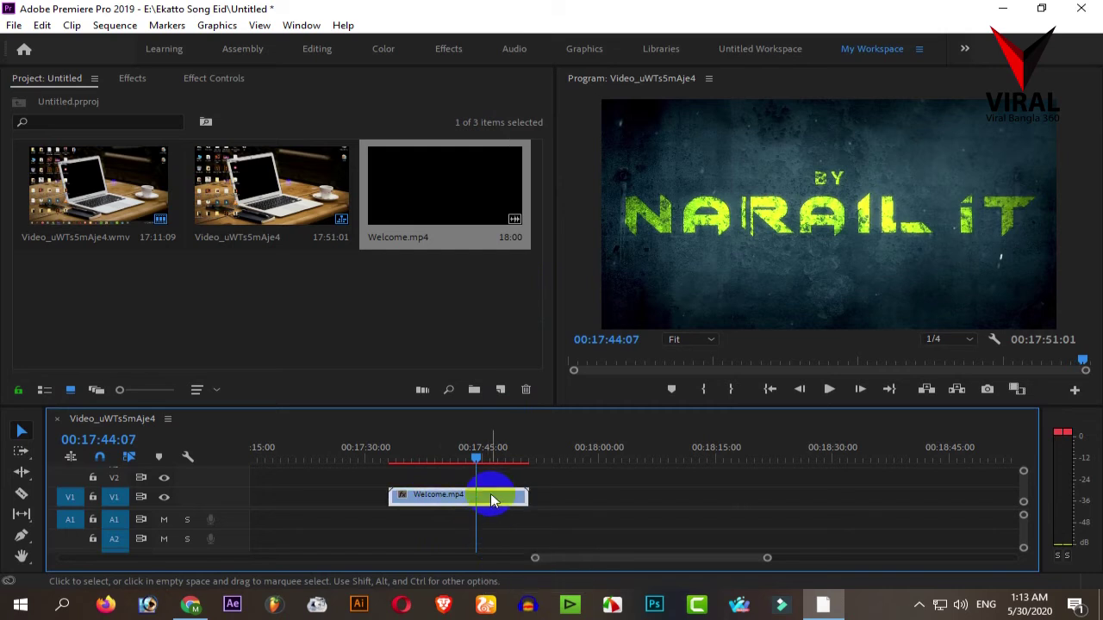
left_click_drag(491, 497, 486, 500)
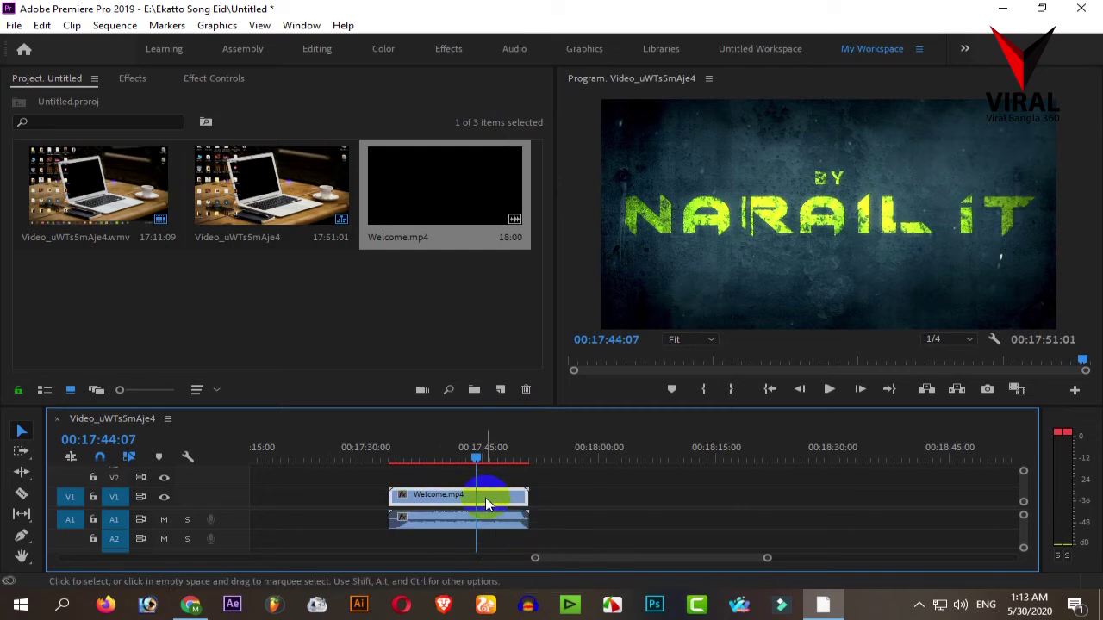
key("Delete")
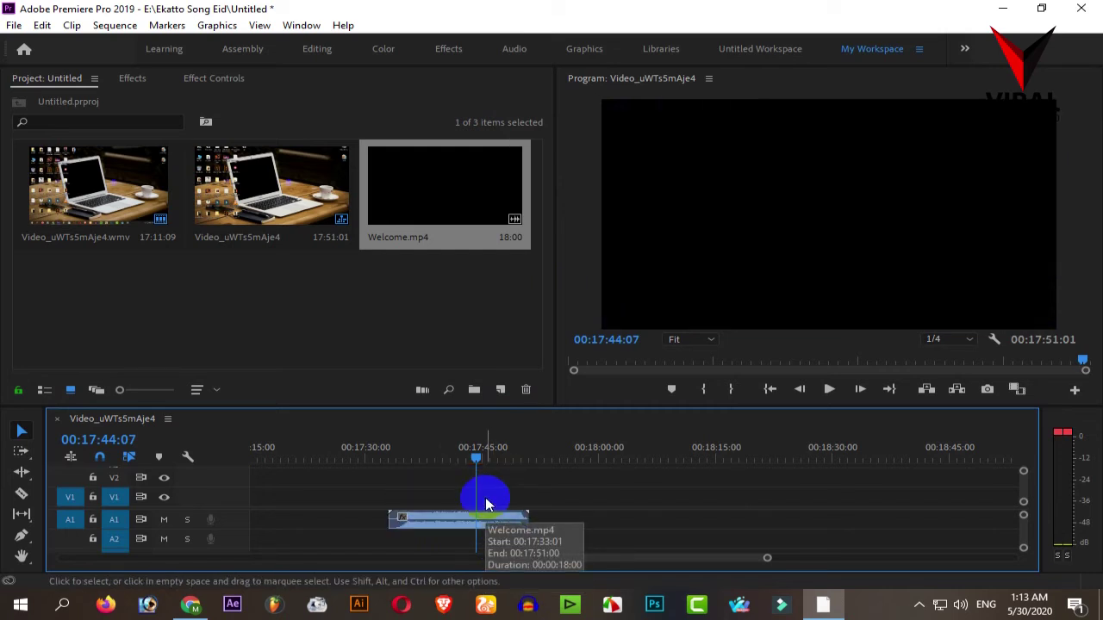
left_click(457, 525)
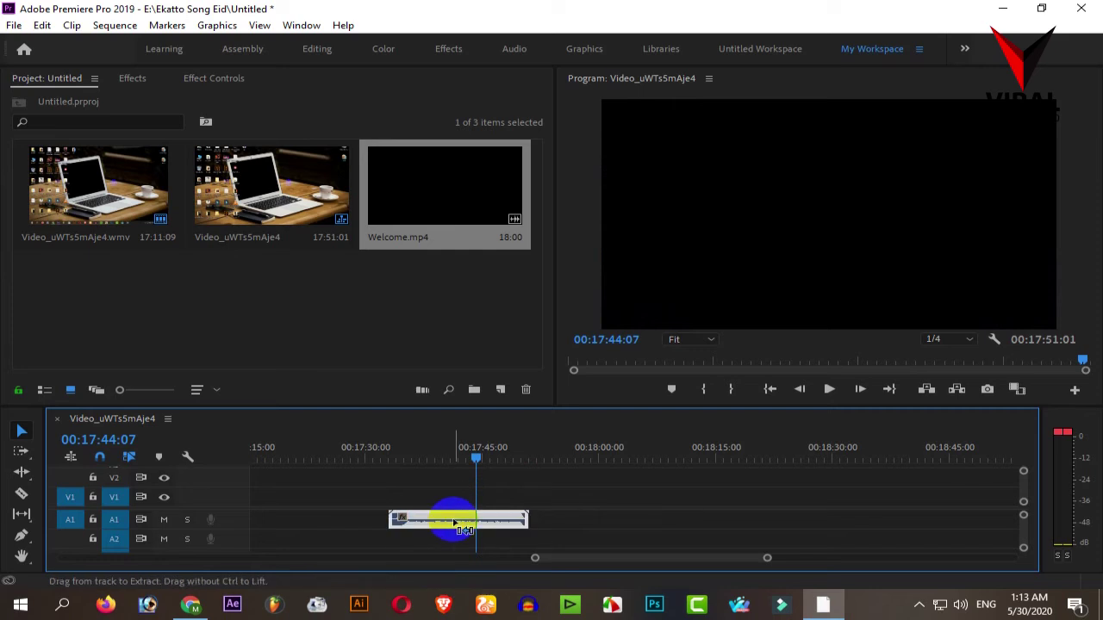
key("ctrl+z")
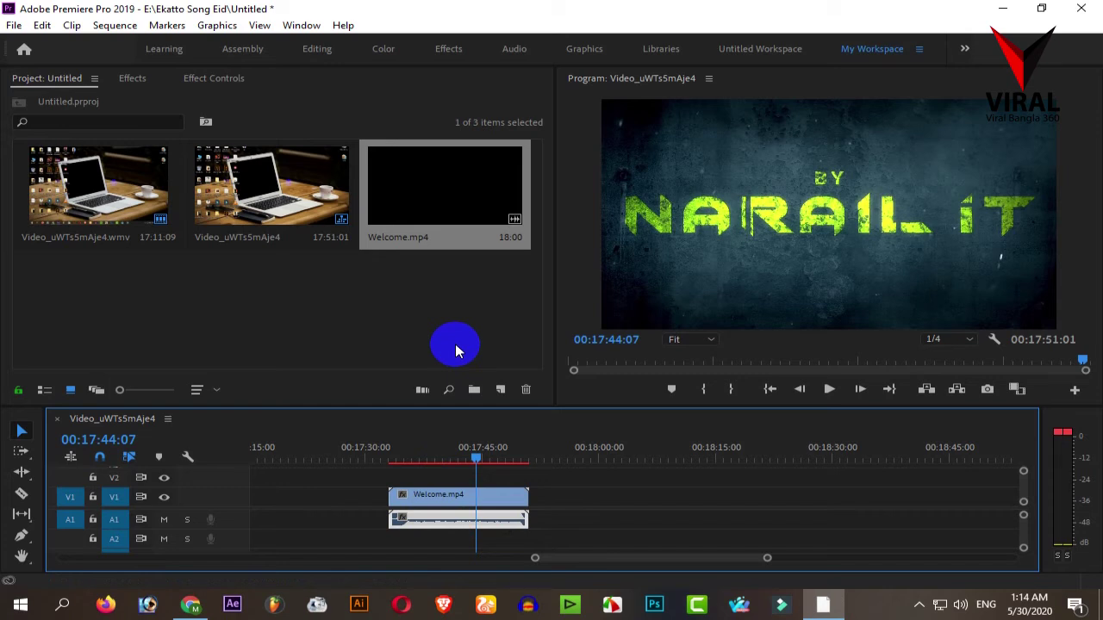
Step: Open the Lumetri Color panel from the Window menu and select the Welcome.mp4 clip
left_click(301, 25)
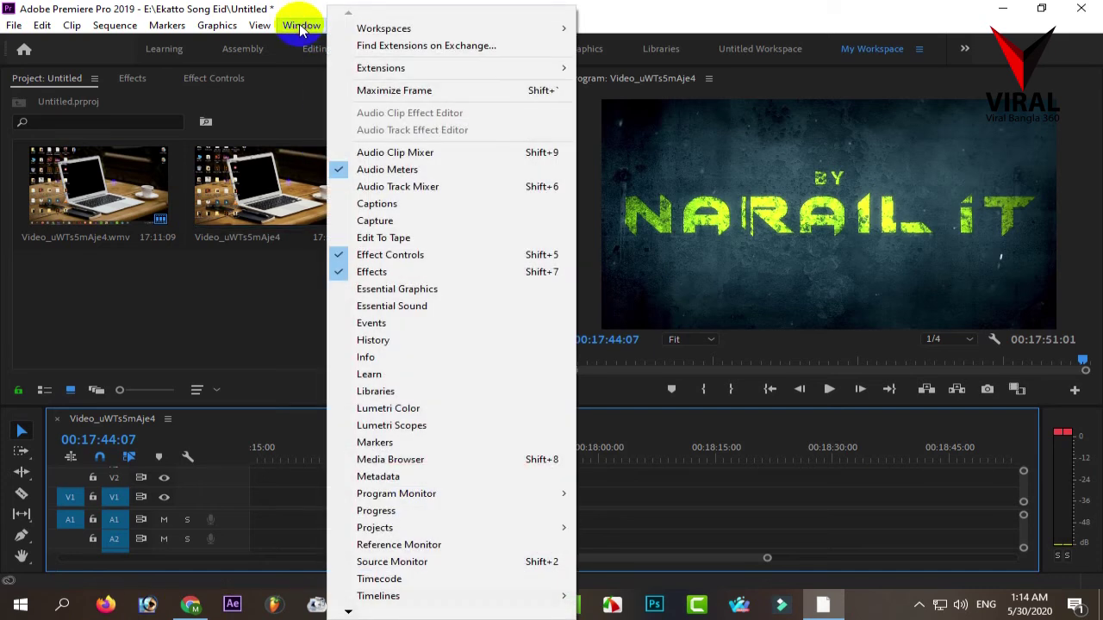
left_click(410, 414)
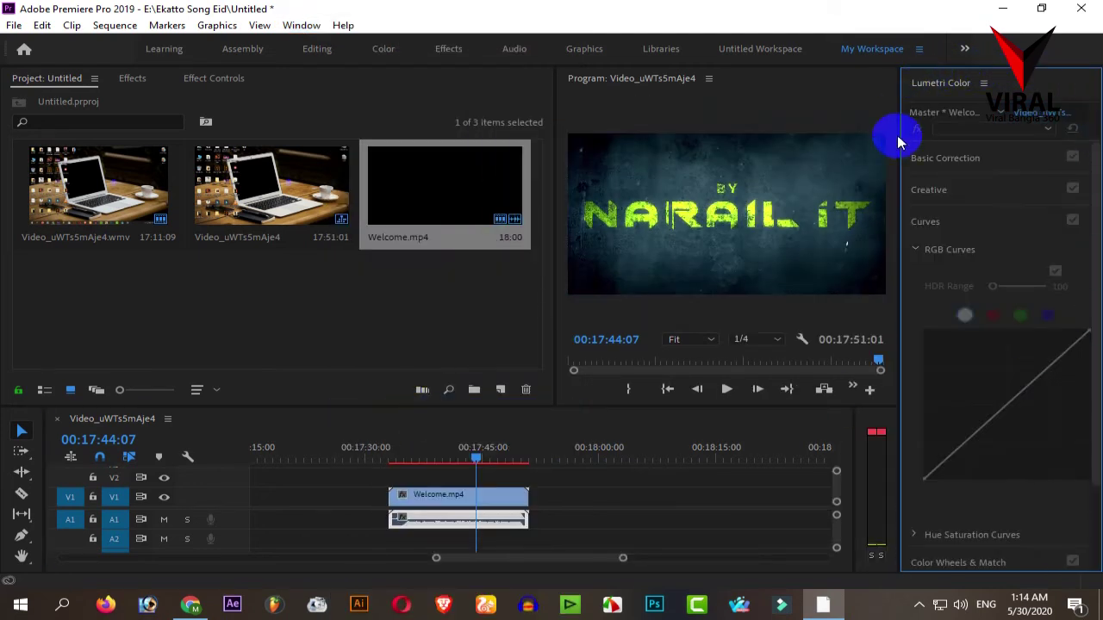
left_click(470, 510)
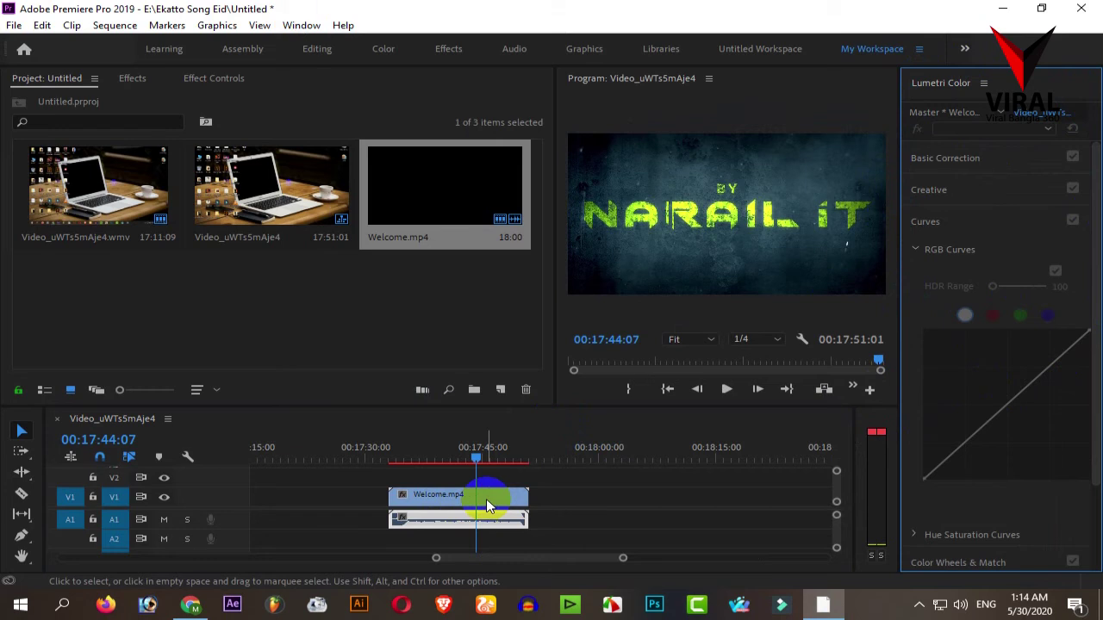
Step: In RGB Curves, raise the white master curve to brighten and reshape the red curve
left_click(966, 316)
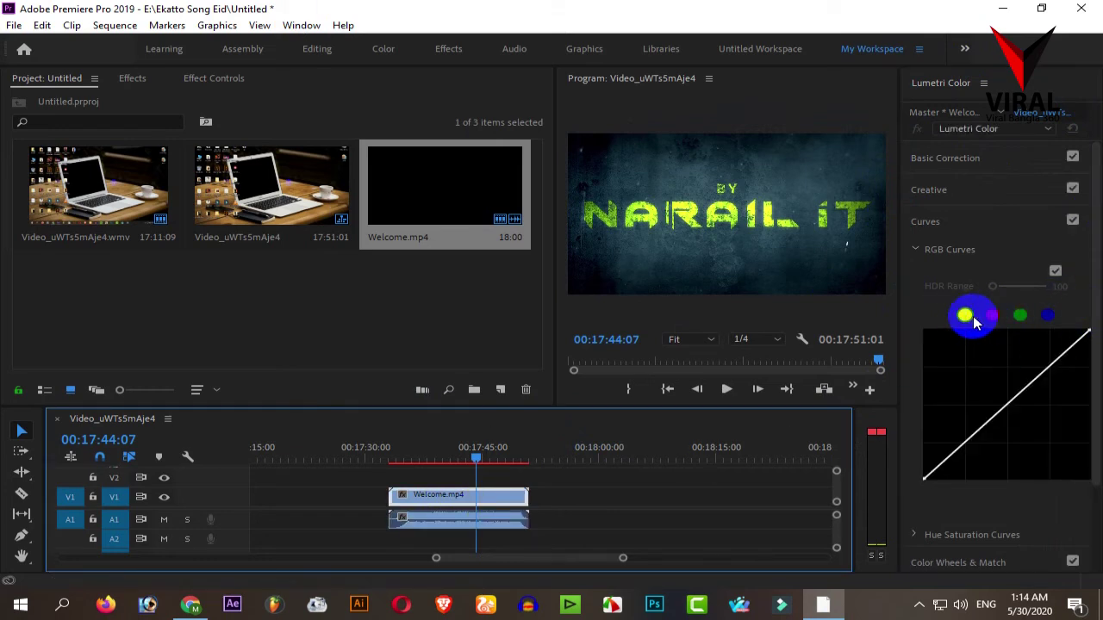
left_click(966, 318)
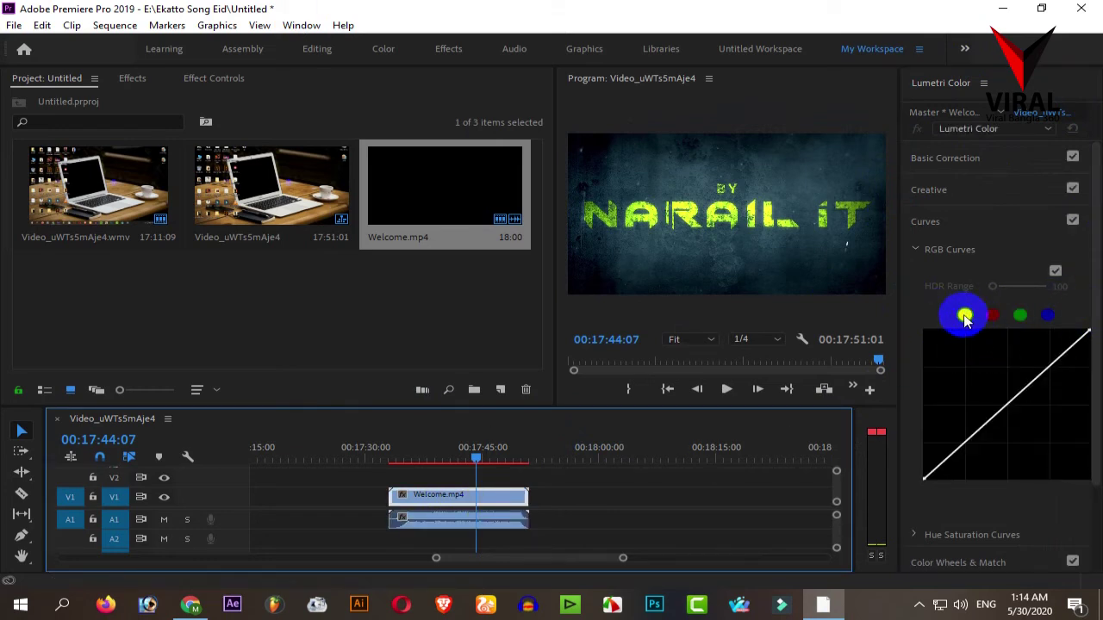
left_click(1009, 408)
left_click_drag(1009, 408, 997, 364)
left_click(993, 314)
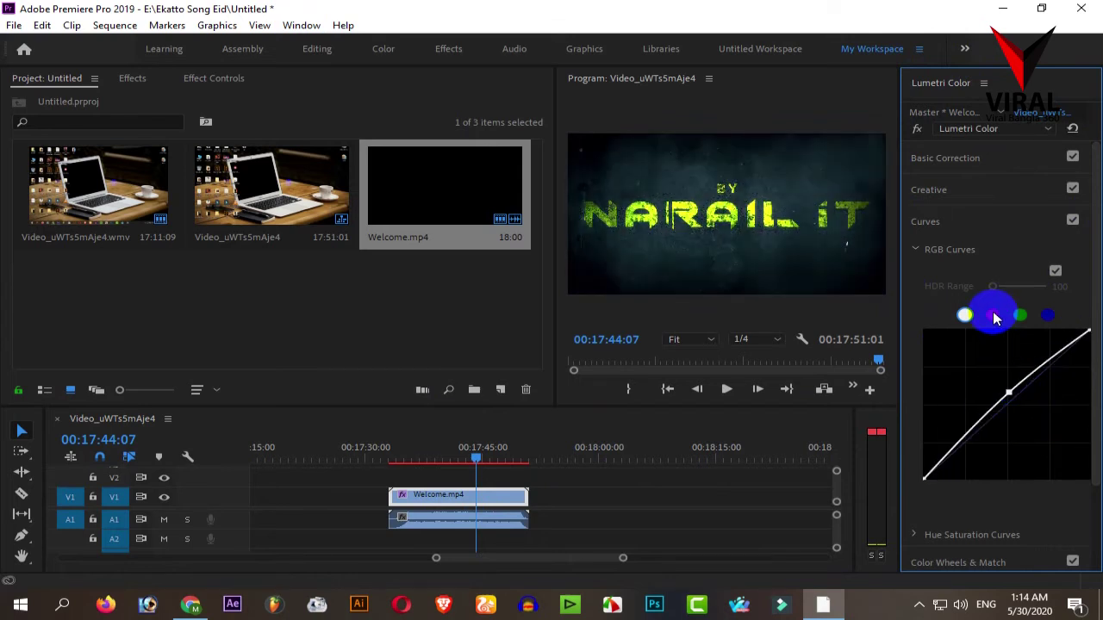
mouse_move(1019, 419)
left_mouse_down()
mouse_move(982, 379)
mouse_move(1042, 422)
mouse_move(1030, 413)
left_mouse_up()
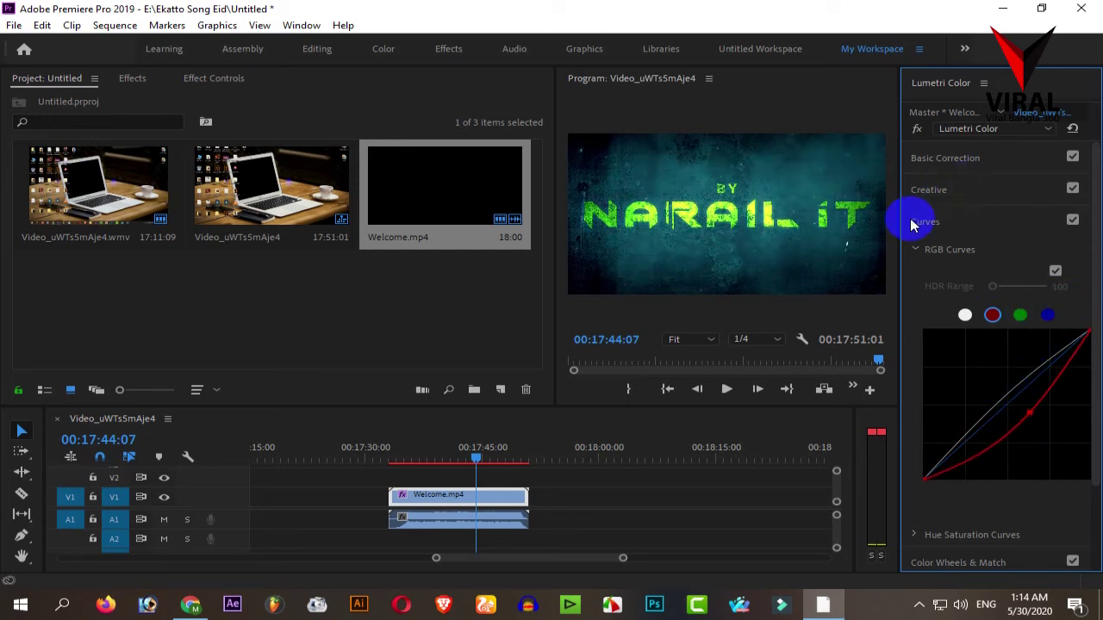
Step: Keep Basic Correction's Input LUT at None, then show Creative with Look None, Intensity 100
left_click(962, 160)
left_click(1009, 178)
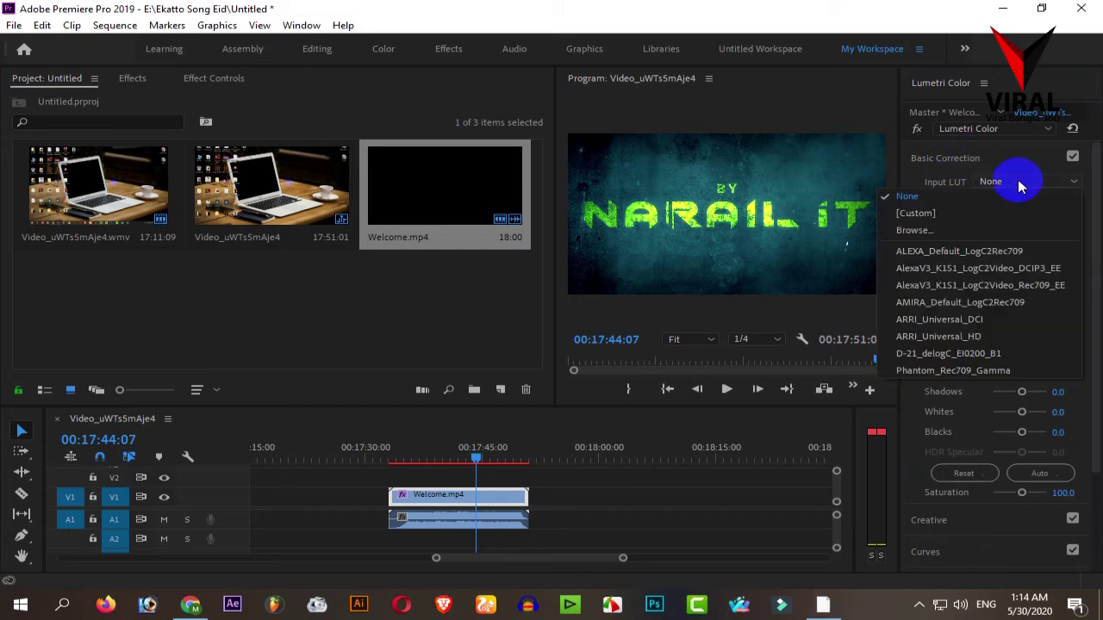
left_click(999, 198)
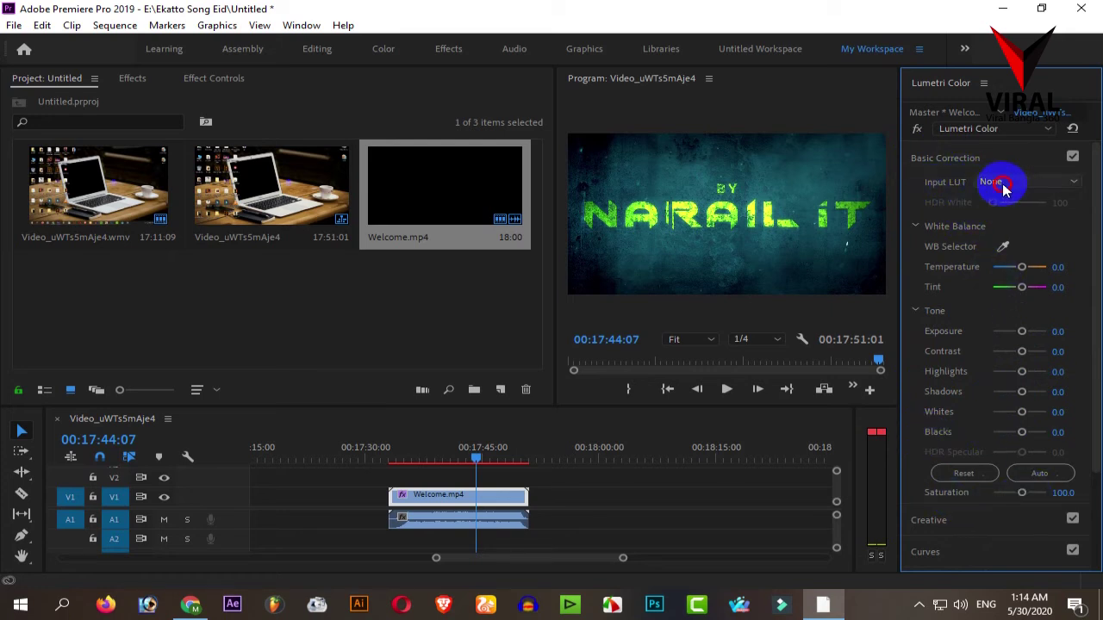
left_click(923, 162)
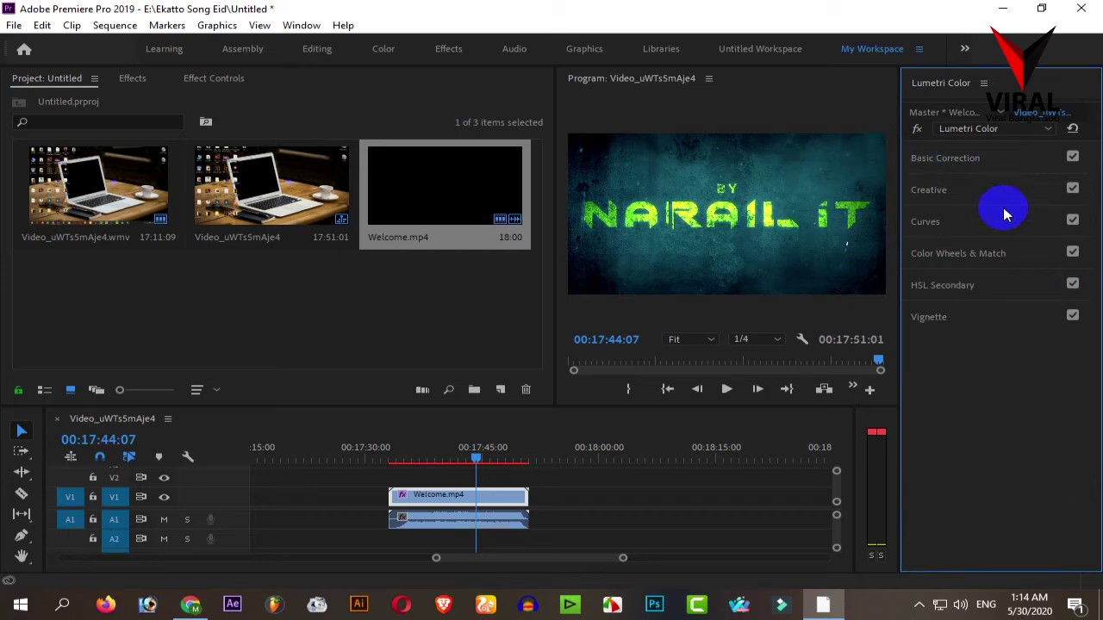
left_click(944, 190)
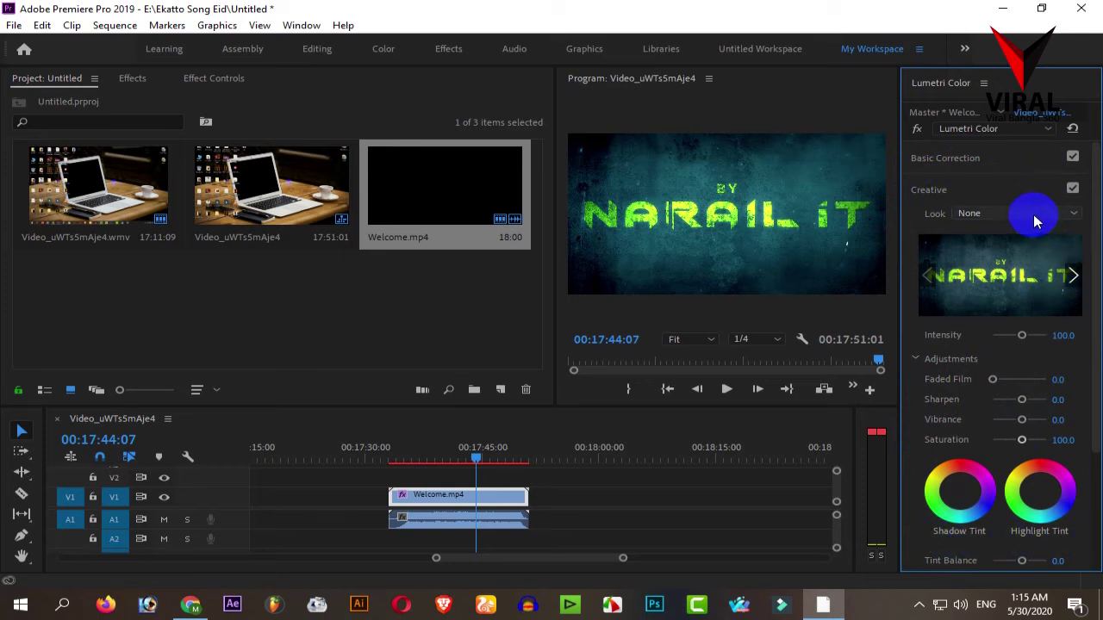
Step: Pull the Color Wheels Midtones luminance slider fully down to darken the Welcome clip's midtones
left_click(928, 192)
left_click(925, 222)
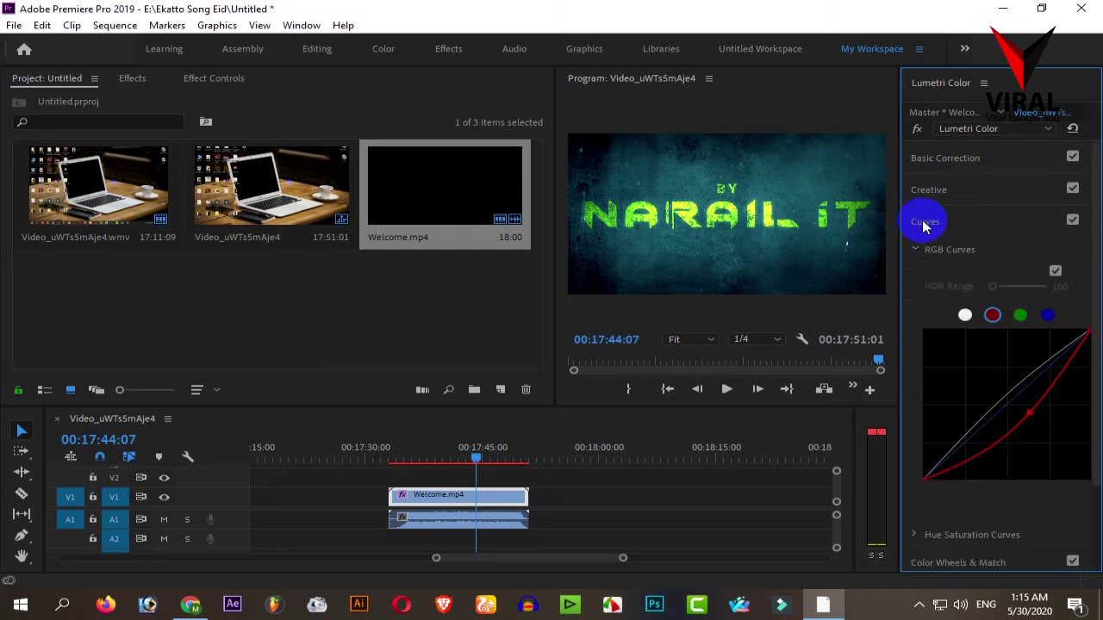
left_click(929, 190)
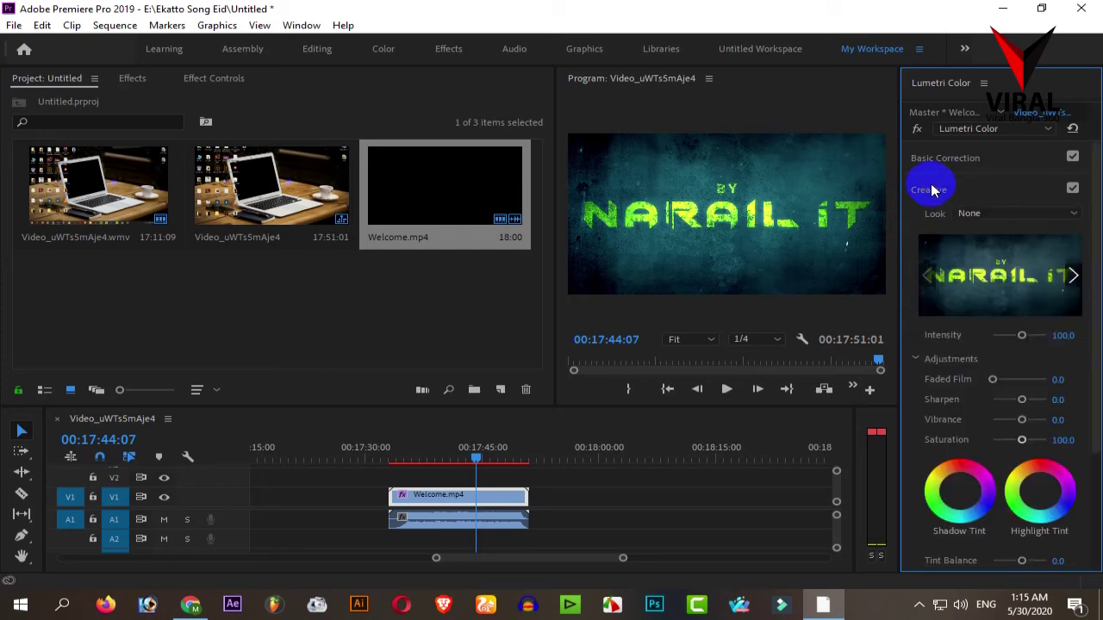
left_click(930, 195)
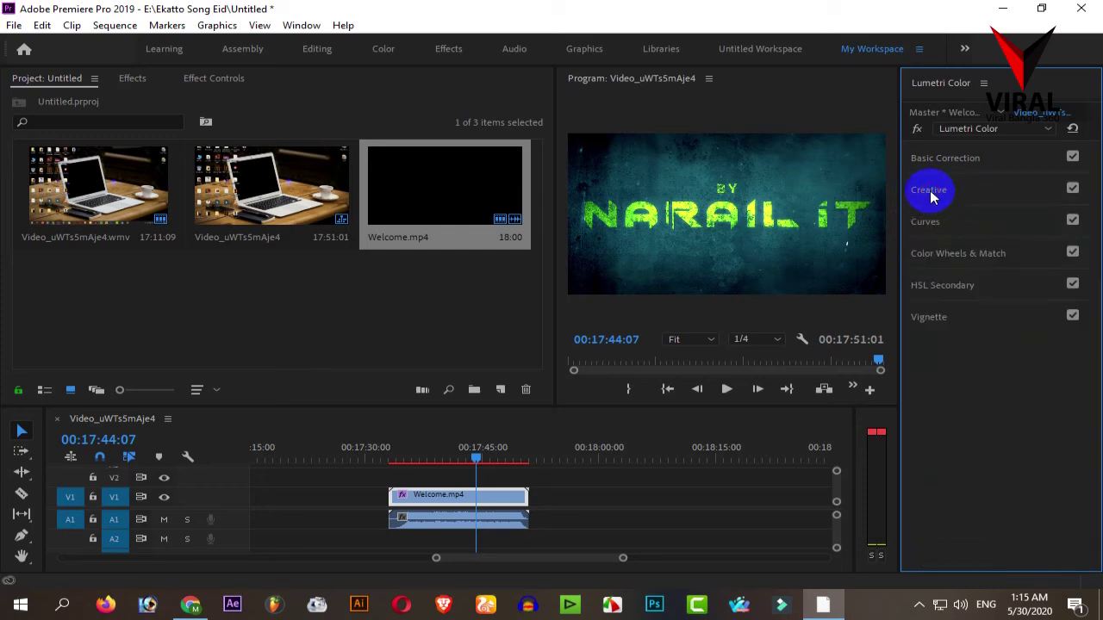
left_click(946, 253)
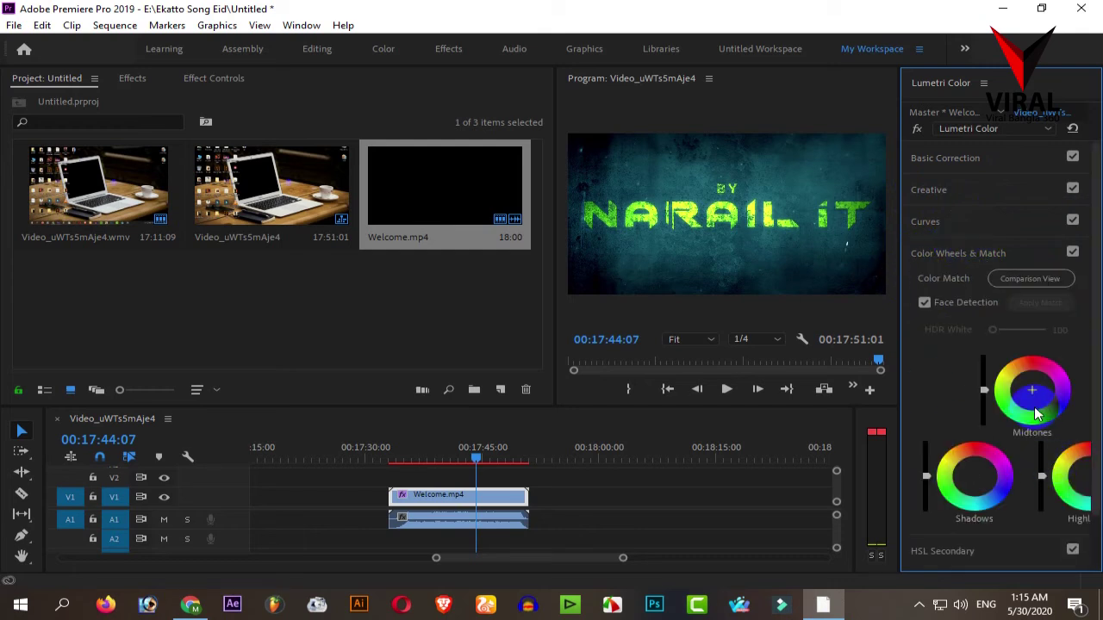
left_click_drag(984, 390, 1083, 538)
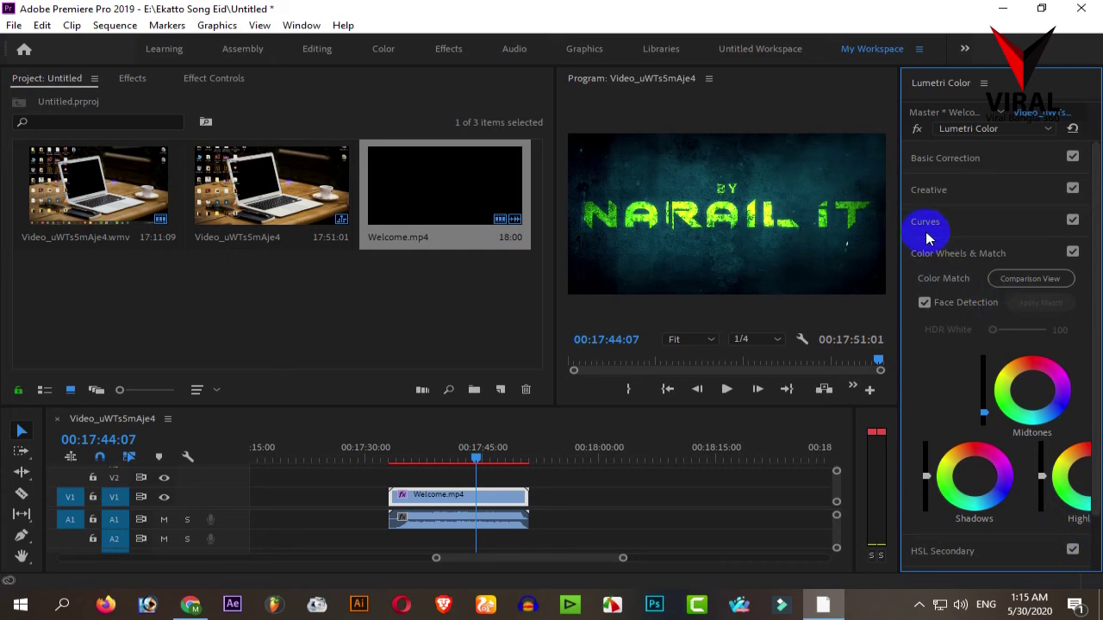
left_click(950, 254)
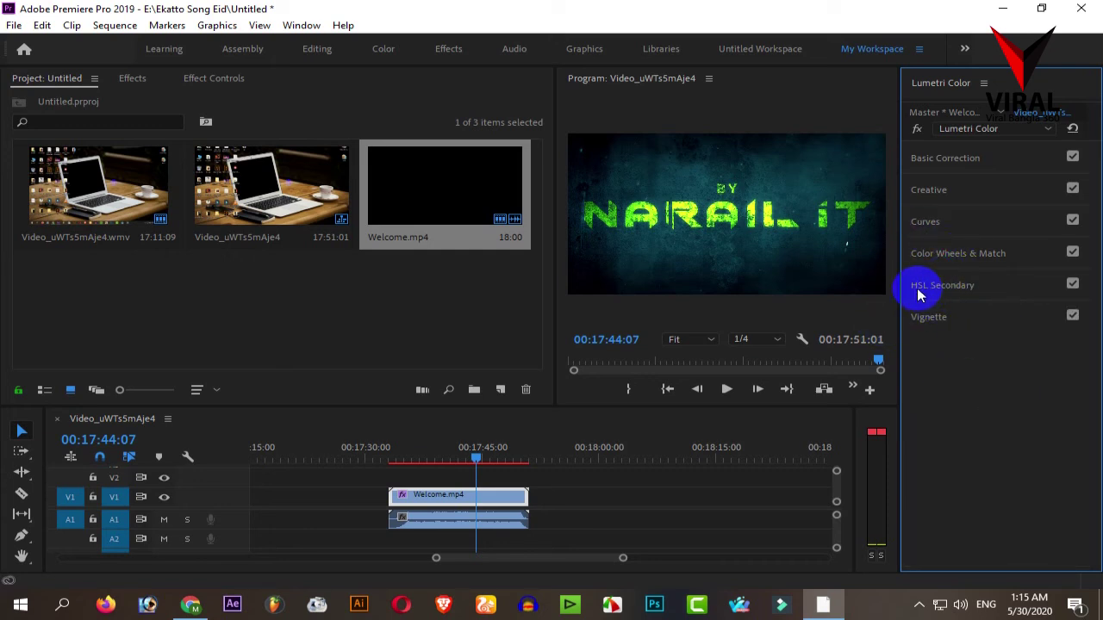
Step: Key the green title colour in HSL Secondary with the eyedropper and narrow its L range
left_click(965, 292)
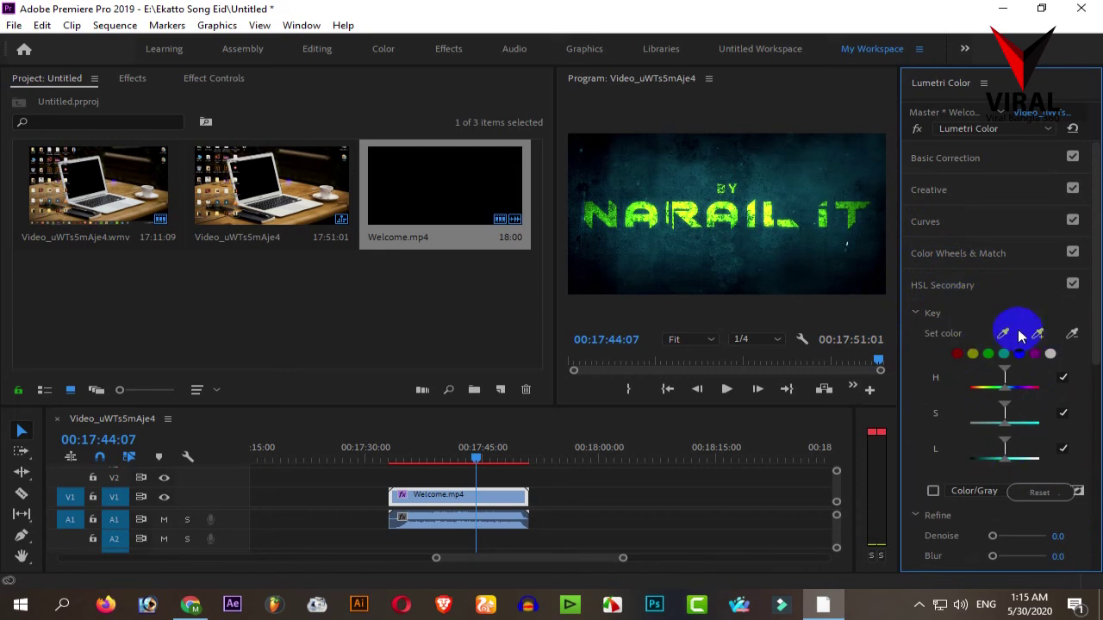
left_click(1004, 336)
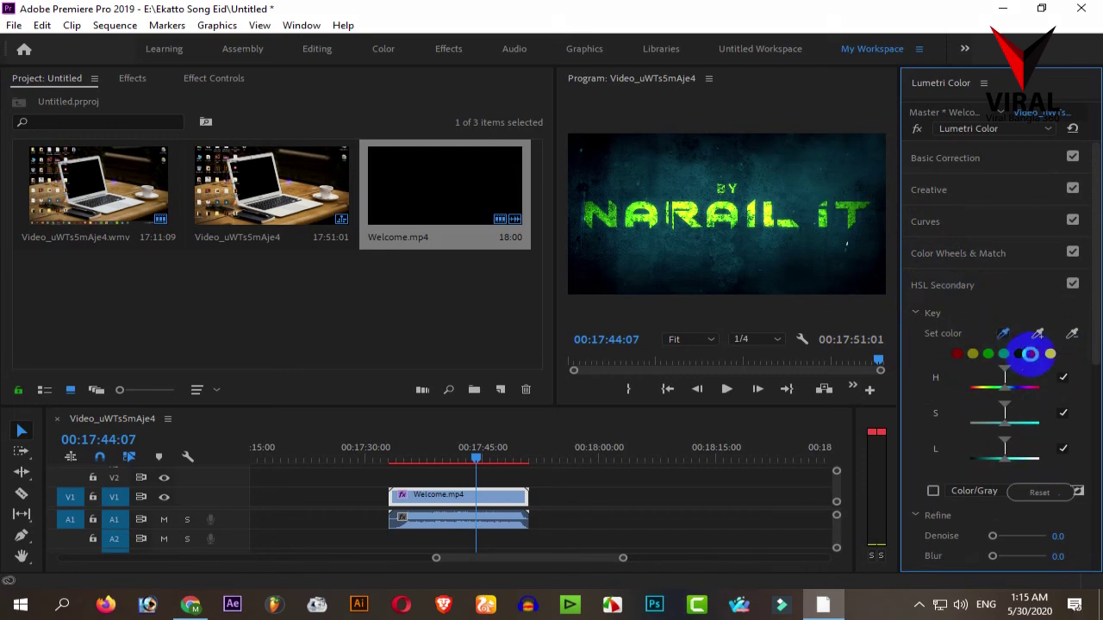
left_click(769, 210)
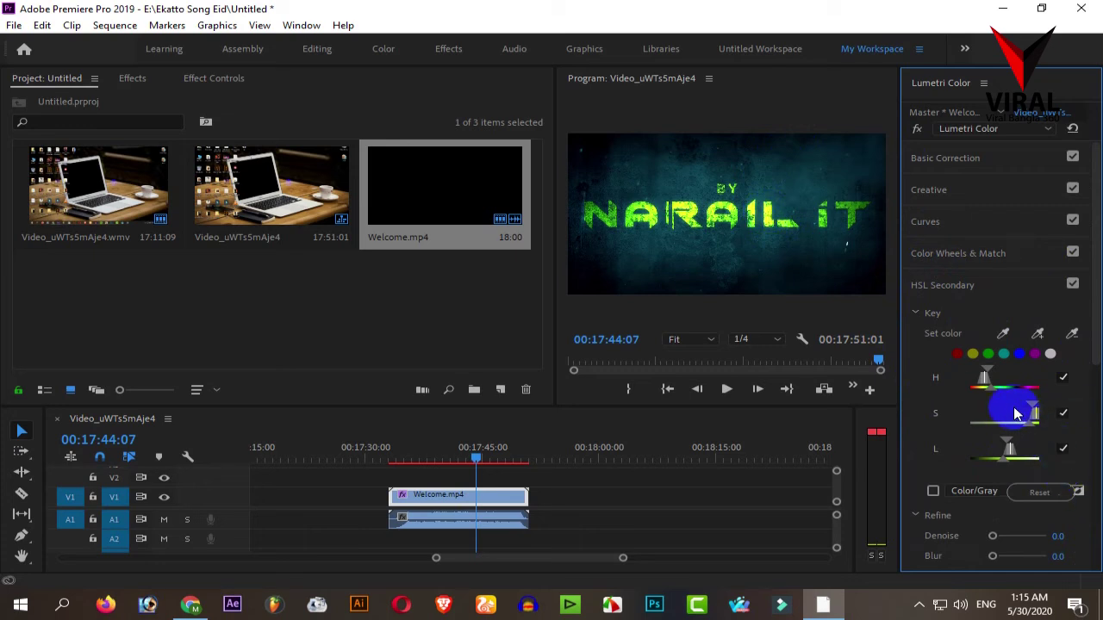
left_click_drag(1001, 466, 1025, 451)
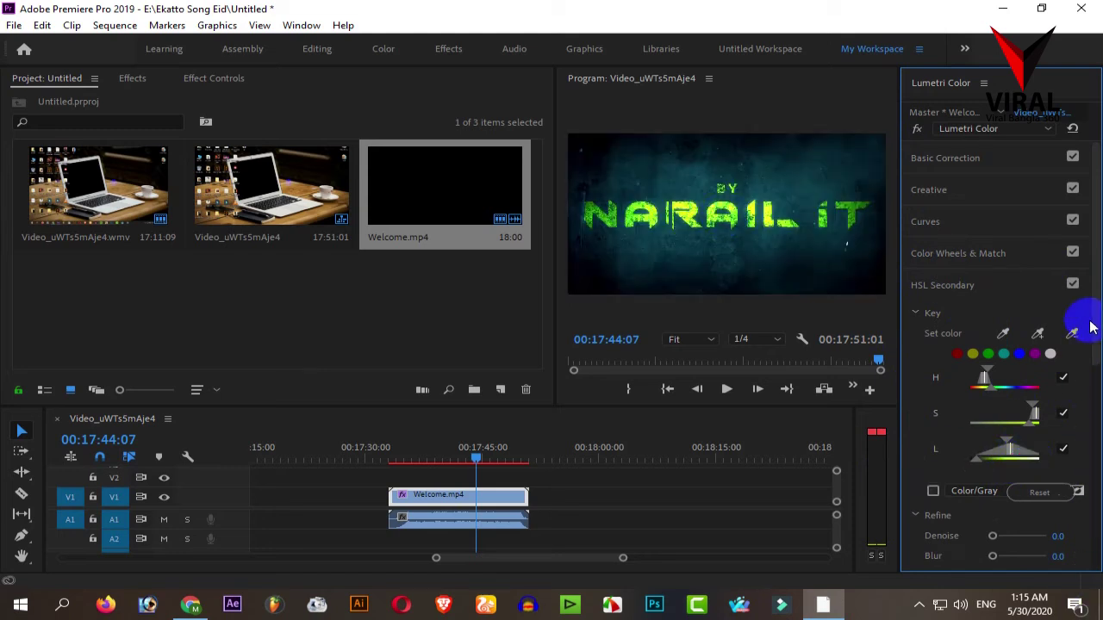
Step: Set the HSL Secondary correction Temperature and Tint both to 100
scroll(1091, 327, "down", 3)
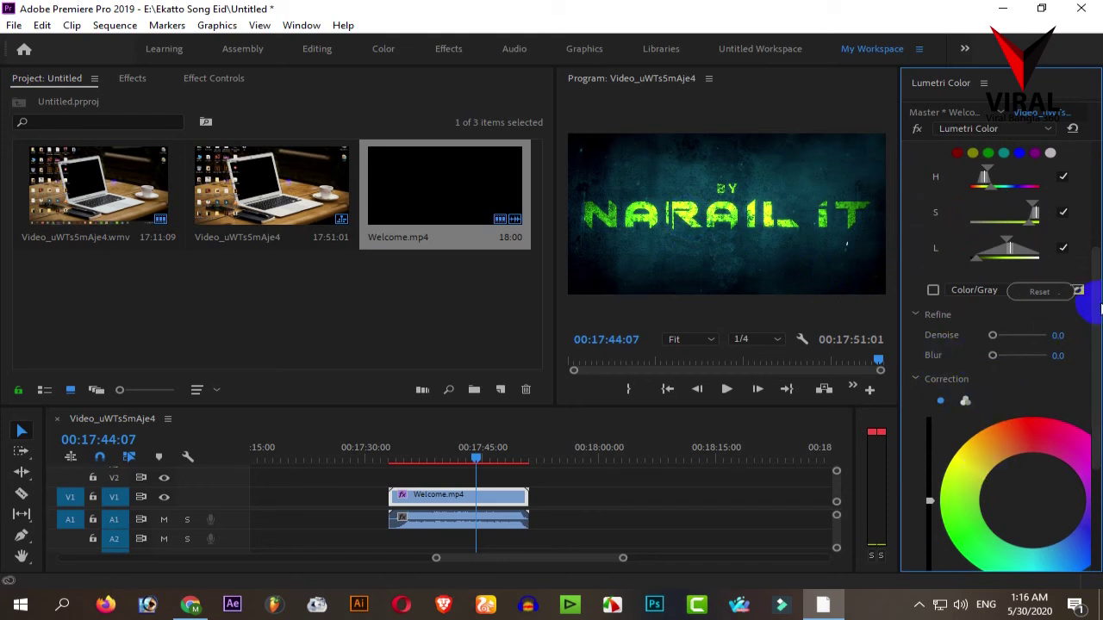
scroll(1091, 362, "up", 3)
scroll(1083, 344, "down", 6)
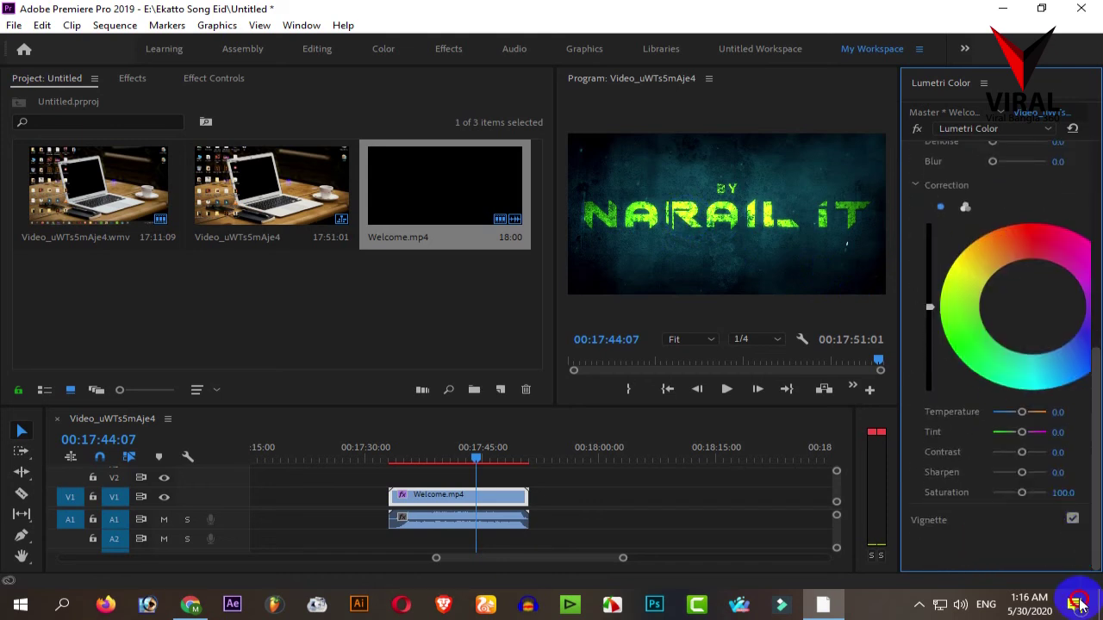
left_click_drag(1021, 431, 1086, 434)
left_click_drag(1021, 412, 1056, 430)
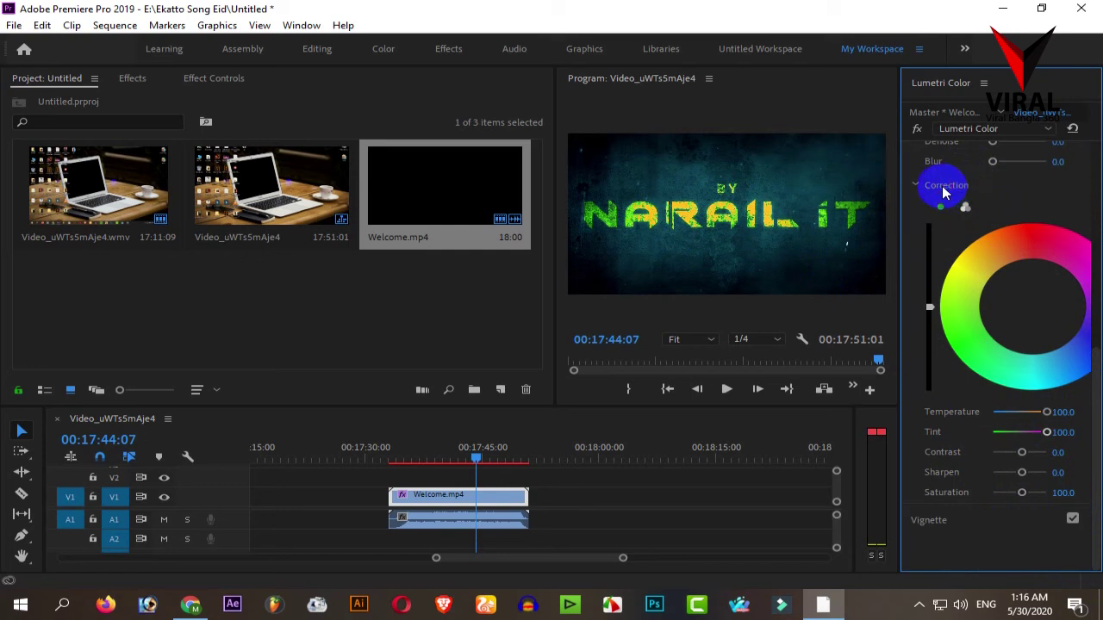
scroll(973, 241, "up", 5)
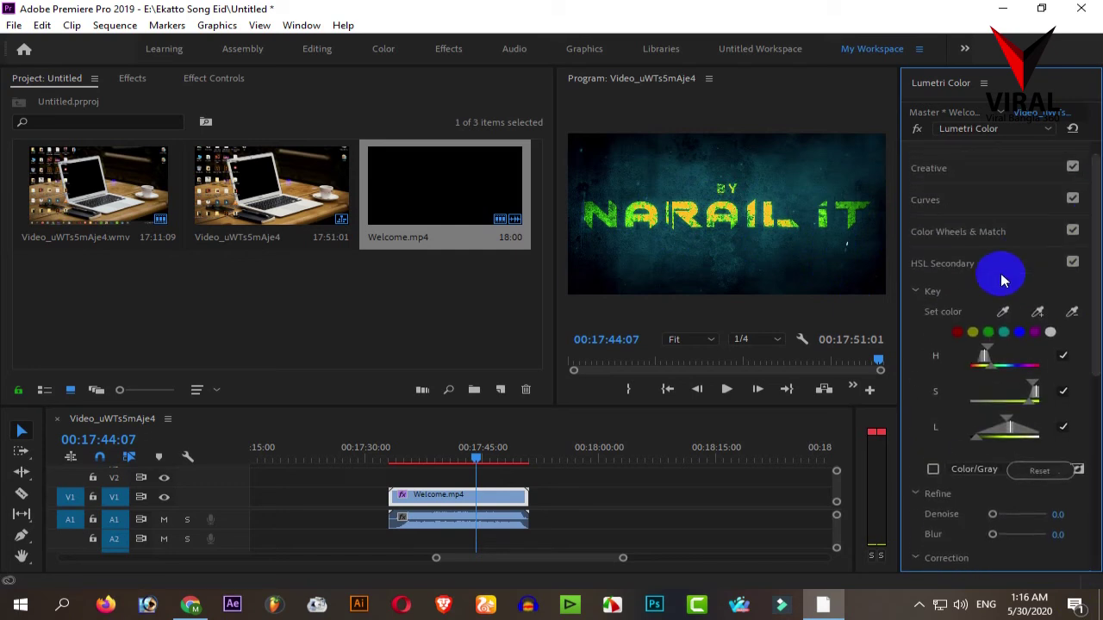
left_click(939, 263)
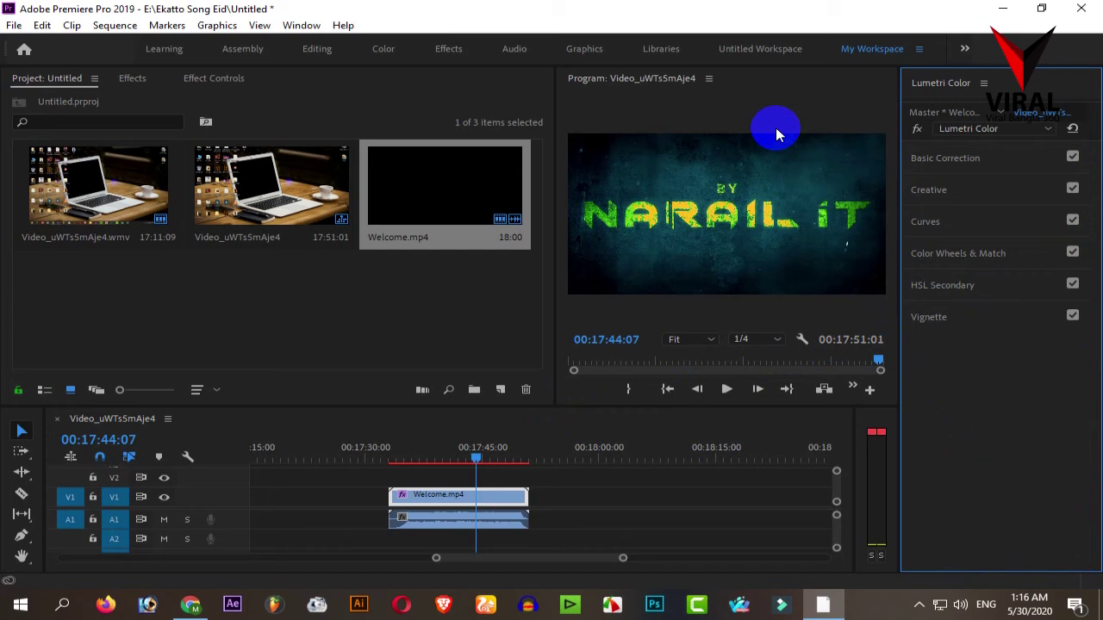
Step: Widen the Program monitor and scrub back to the PRESENTS title at 00:17:38:12
left_click_drag(561, 340, 355, 312)
left_click_drag(477, 455, 435, 457)
left_click_drag(622, 558, 495, 560)
left_click_drag(537, 450, 511, 464)
Step: Zoom the timeline and step forward frame by frame to 00:17:38:20, where it fades black
mouse_move(552, 558)
left_mouse_down()
mouse_move(563, 560)
mouse_move(553, 558)
left_mouse_up()
left_click(534, 458)
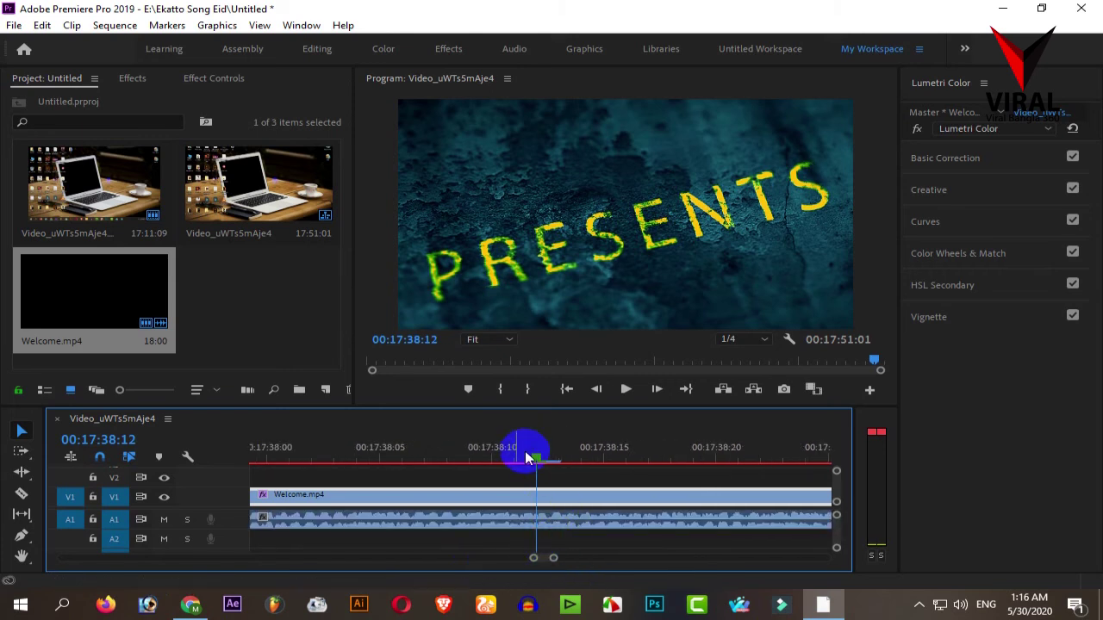
left_click(552, 521)
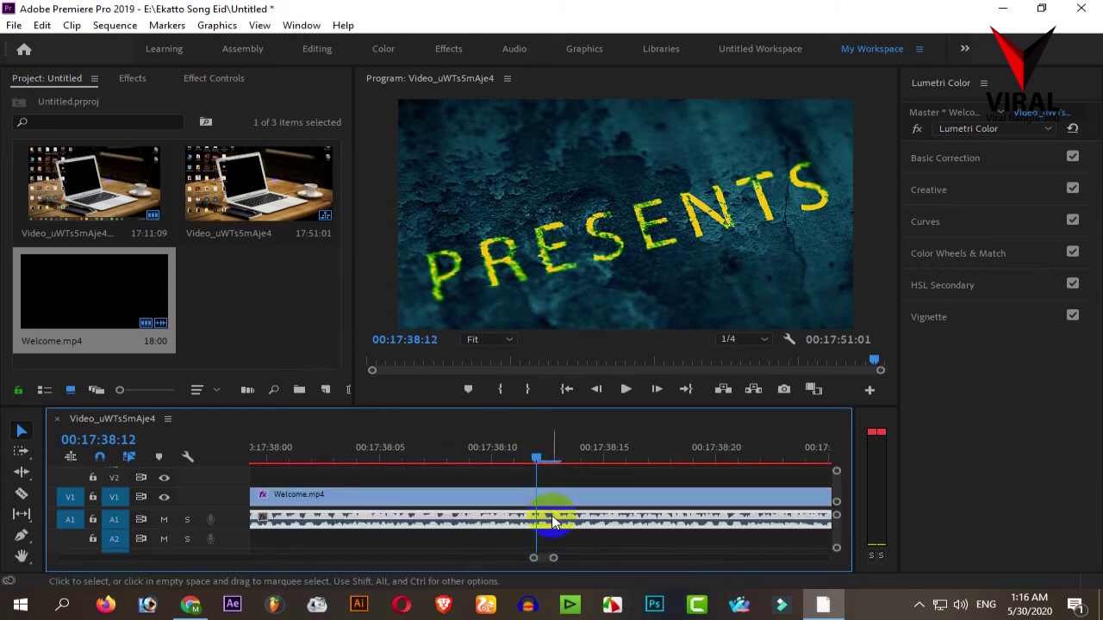
key("Right")
key("Right")
key("Right")
key("Right")
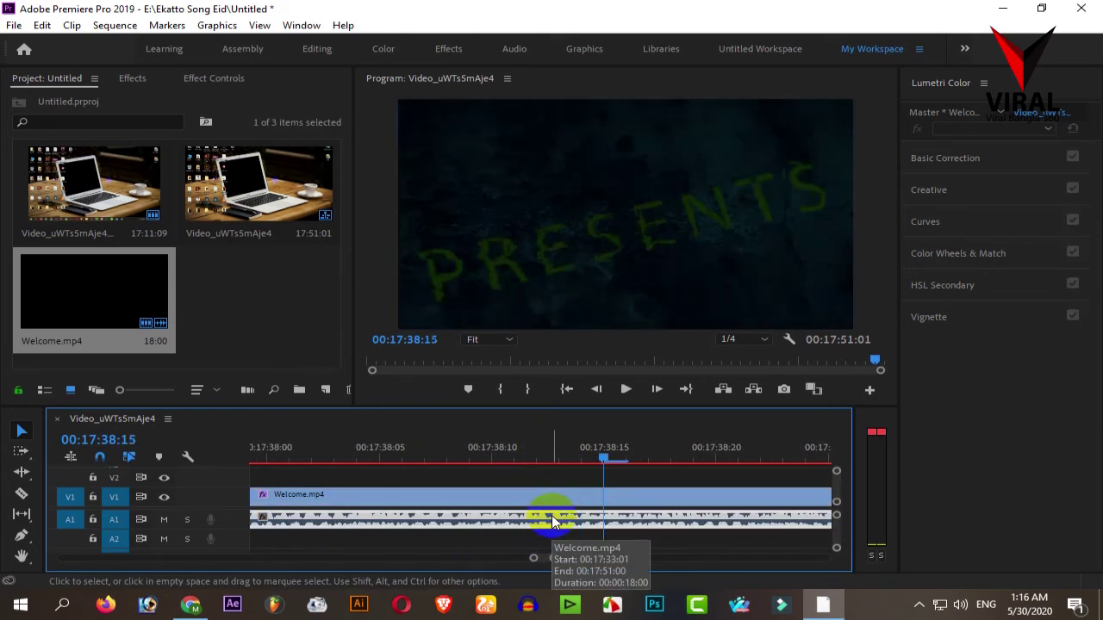
key("Right")
key("Right")
key("Right")
key("Right")
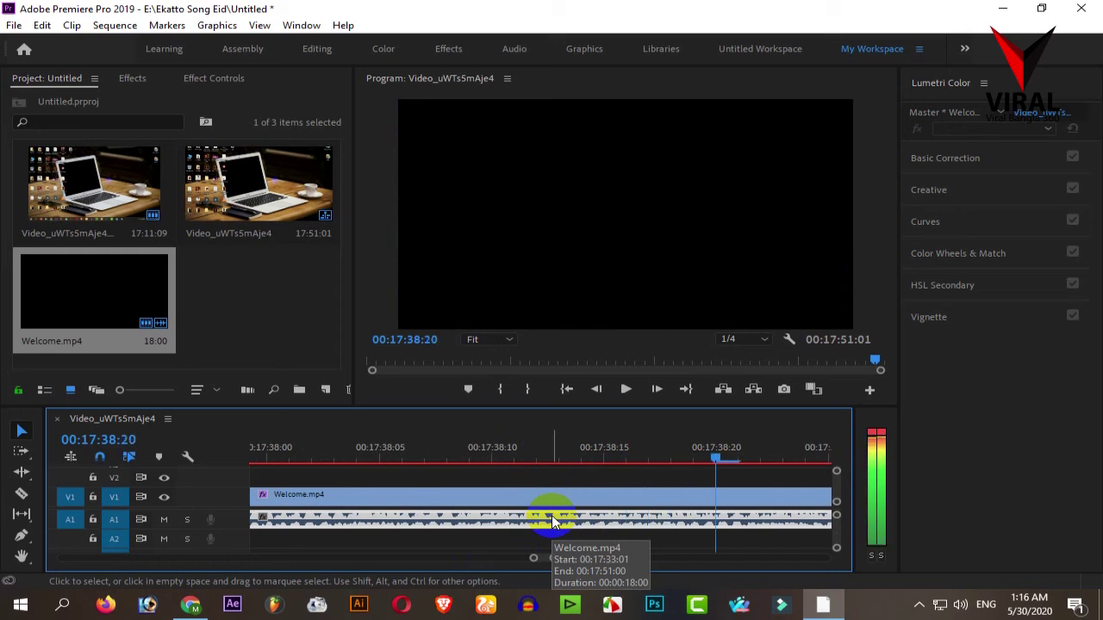
left_click(728, 465)
left_click_drag(728, 464, 650, 457)
right_click(715, 499)
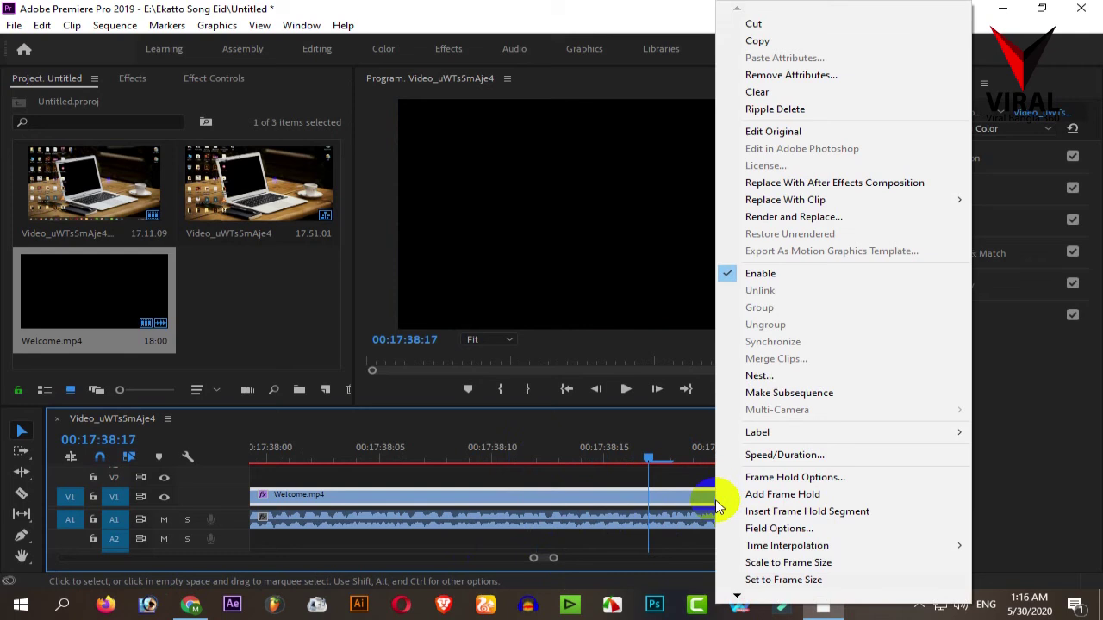
left_click(677, 451)
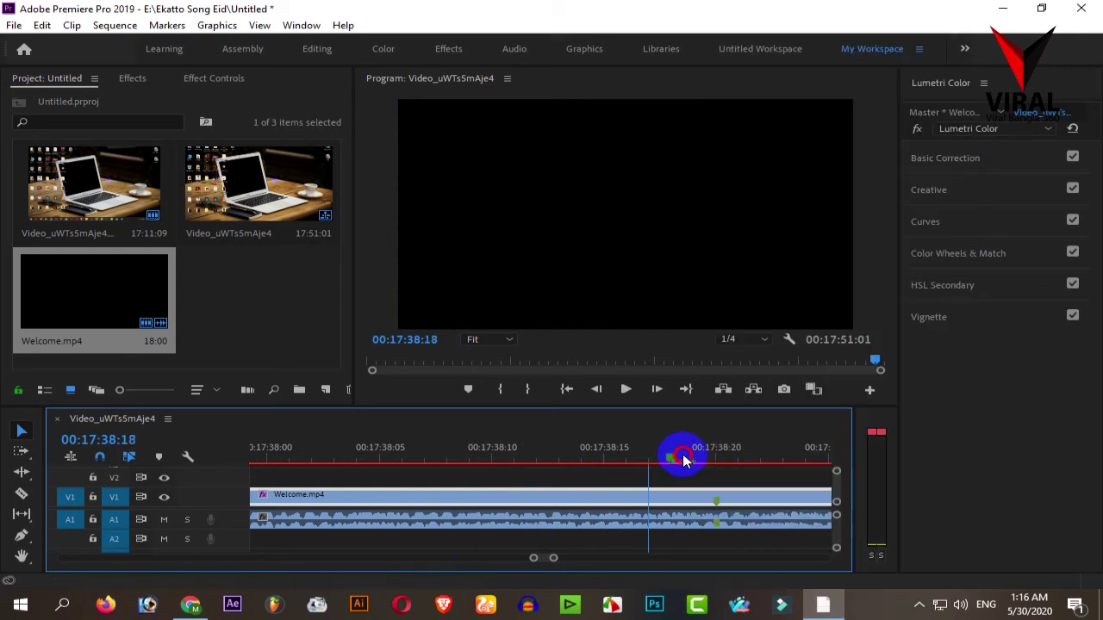
double_click(718, 502)
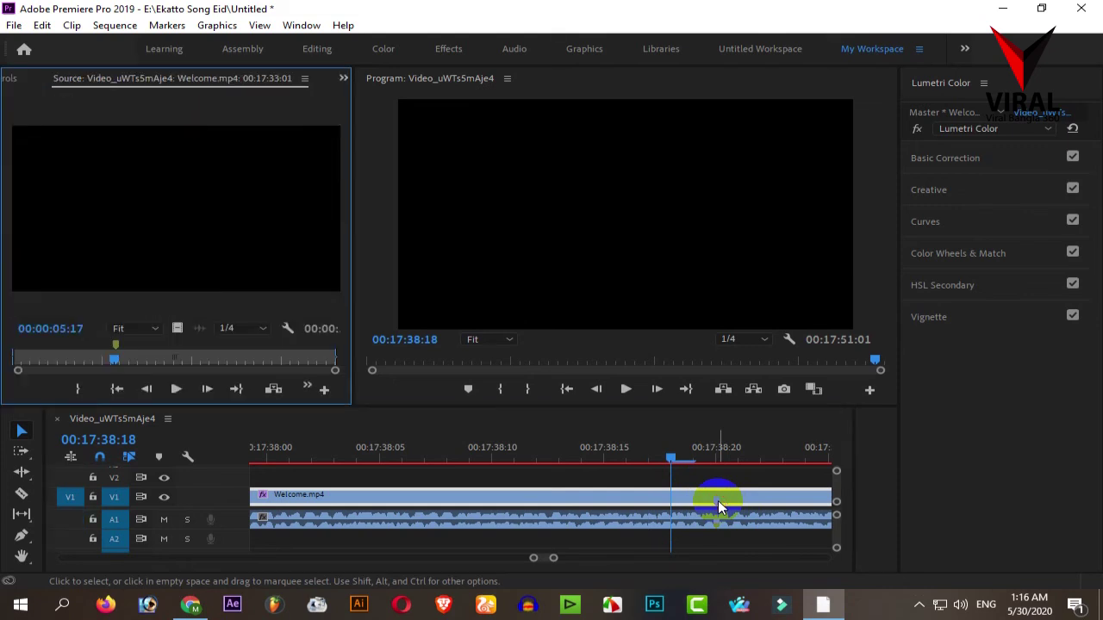
left_click_drag(91, 354, 119, 358)
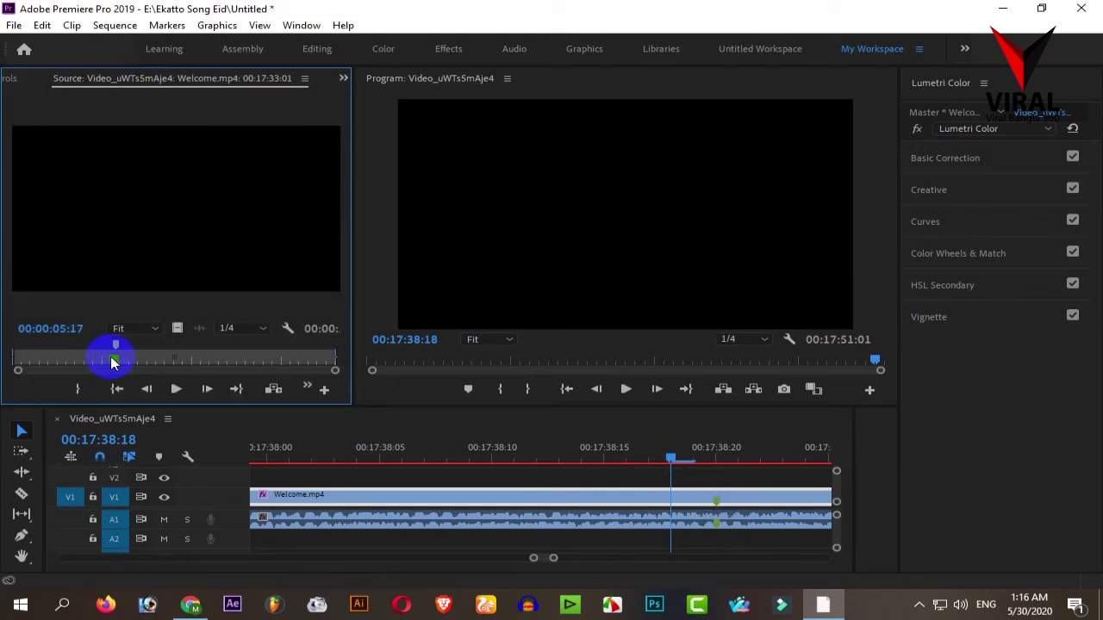
left_click(720, 460)
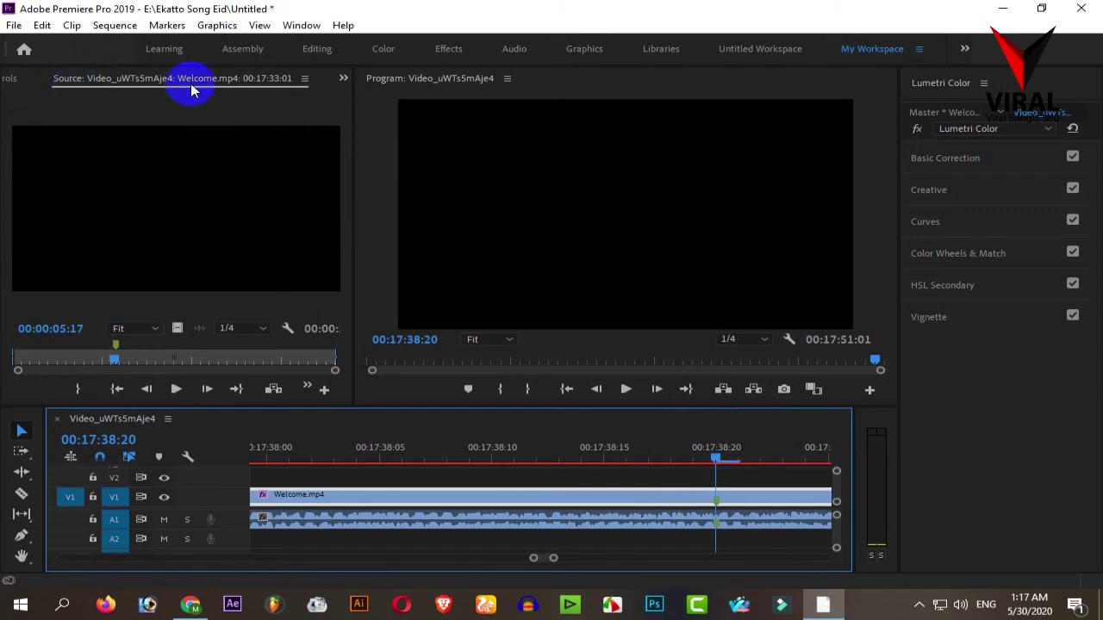
left_click(13, 81)
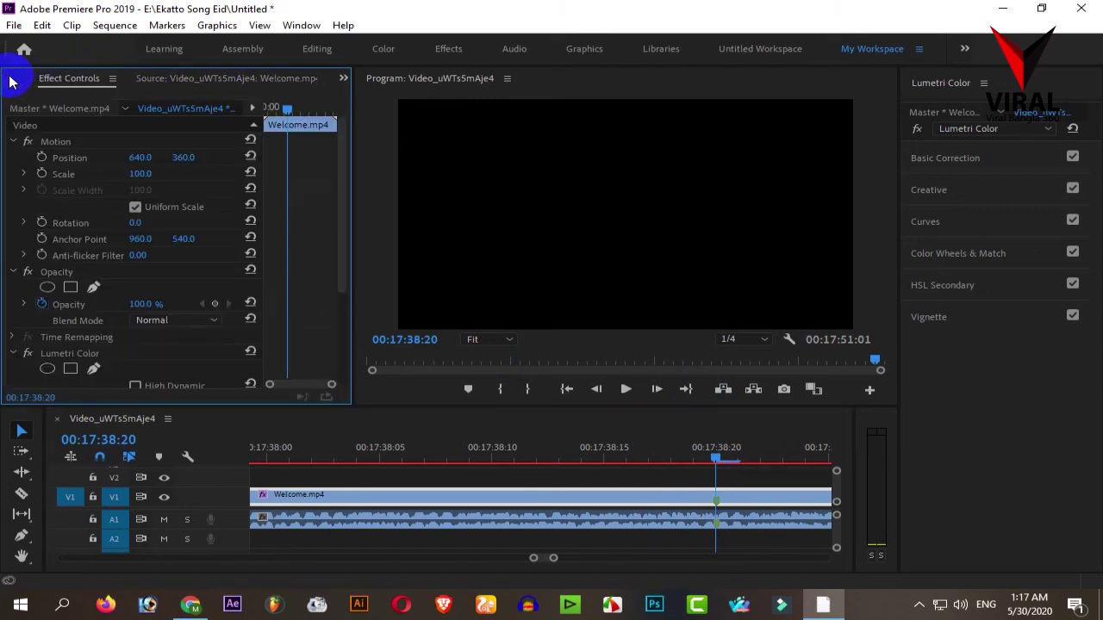
left_click(342, 79)
left_click(405, 98)
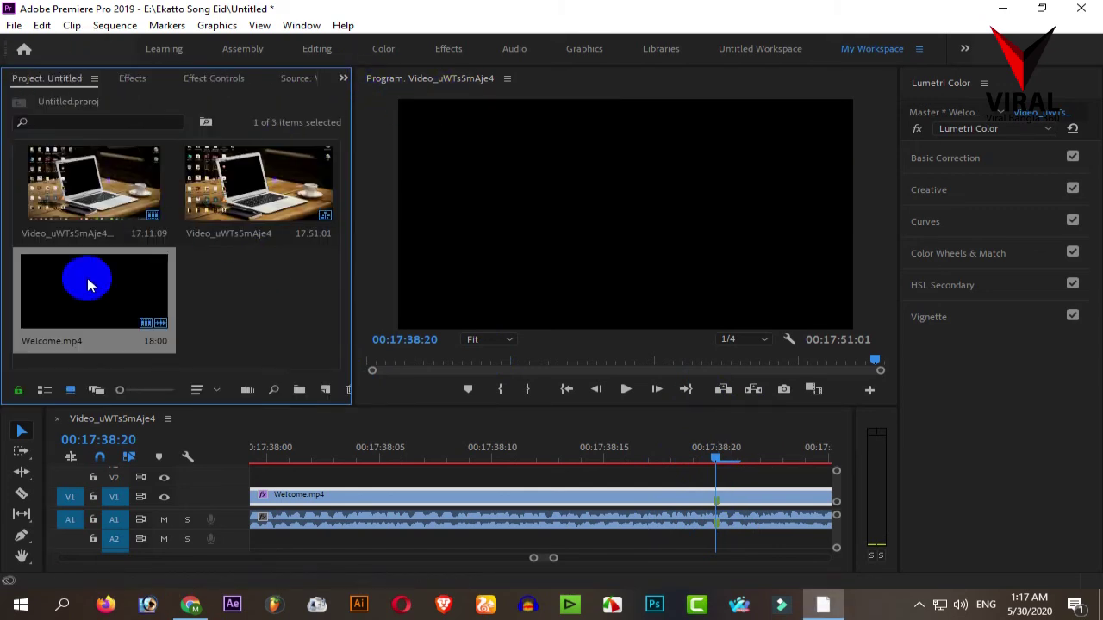
Step: Place the first laptop video on V2, split it at the playhead and delete the right piece
left_click_drag(76, 183, 783, 465)
left_click(784, 482)
key("c")
left_click(784, 476)
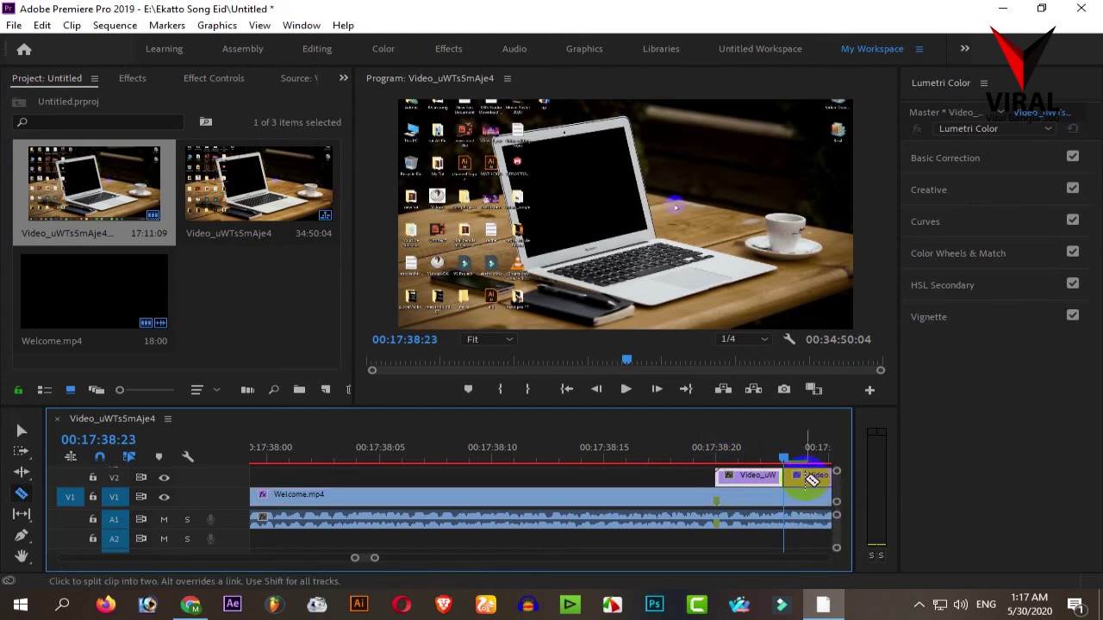
key("v")
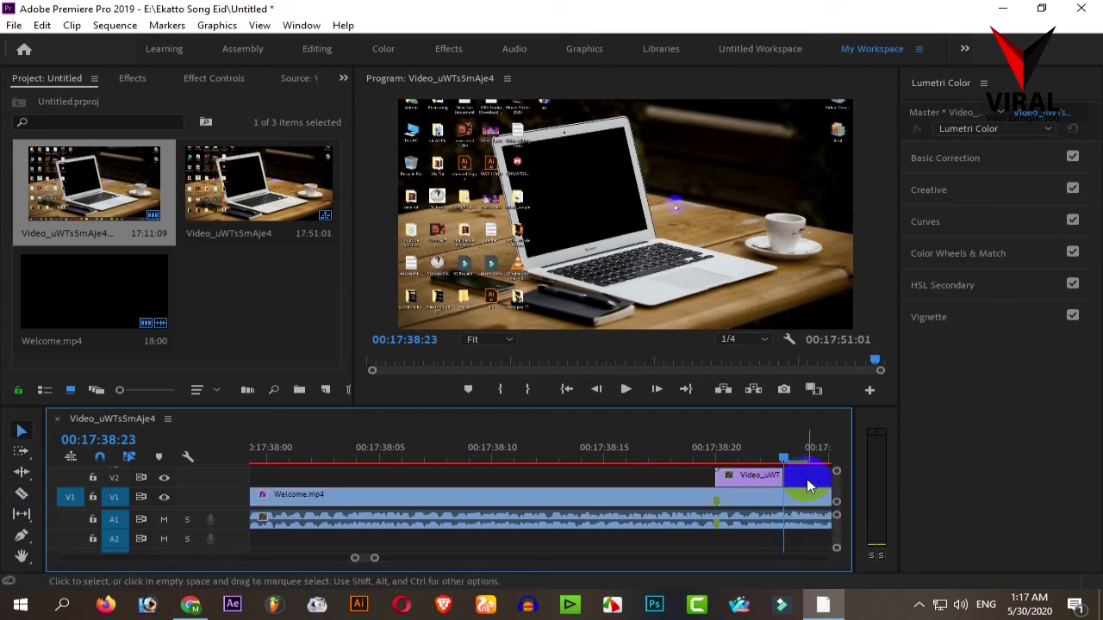
key("Delete")
Step: Add a marker, delete the short V2 clip, and return to PRESENTS at 00:17:38:12
key("m")
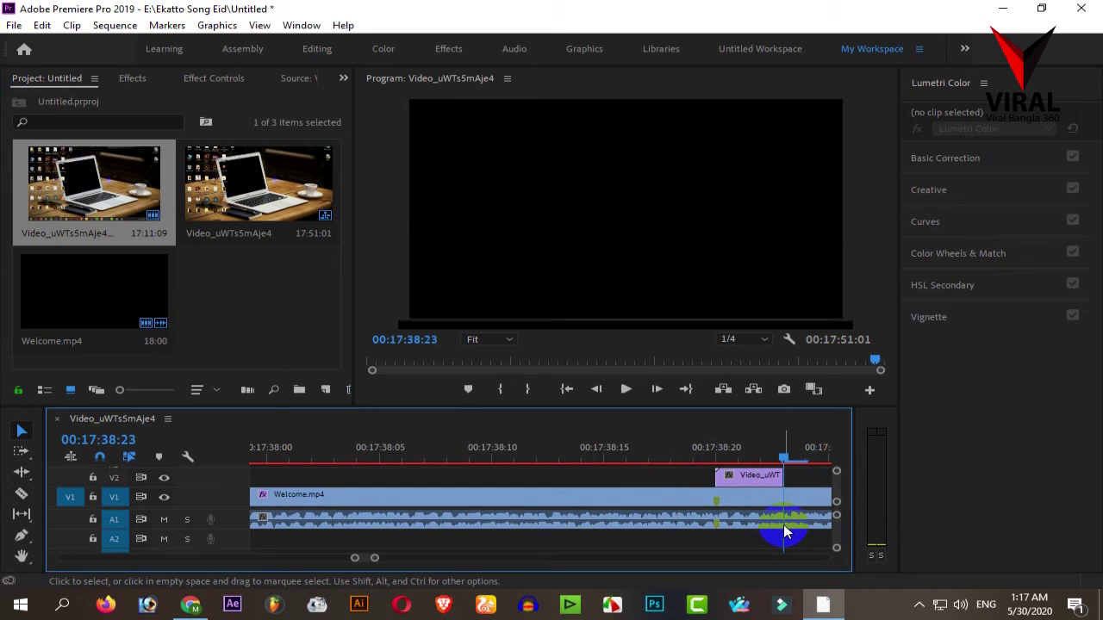
left_click(755, 478)
key("Delete")
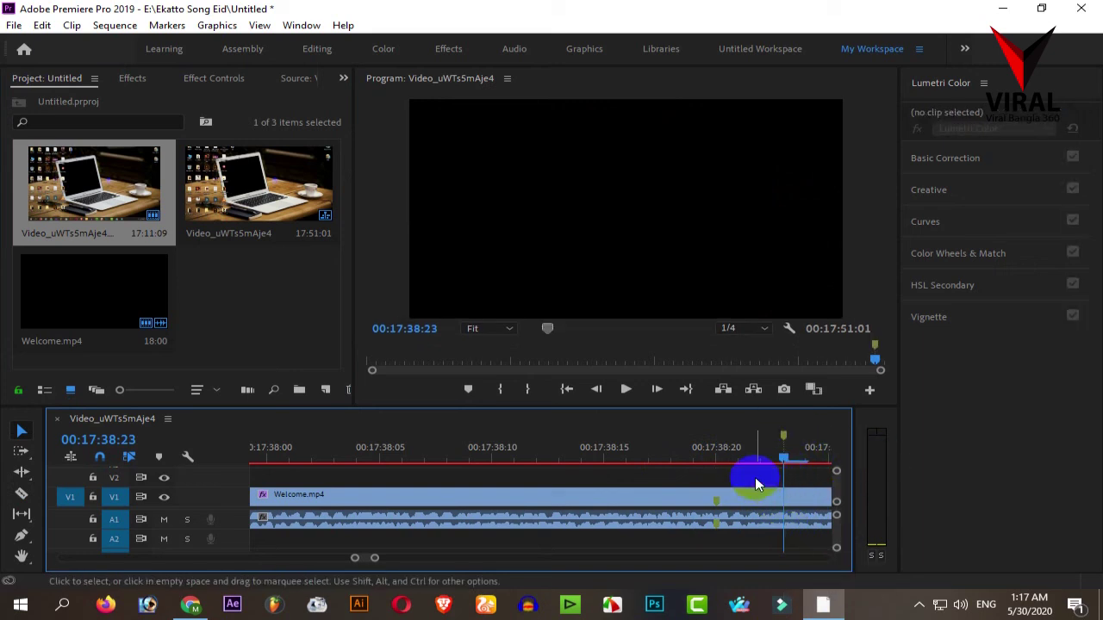
left_click(785, 496)
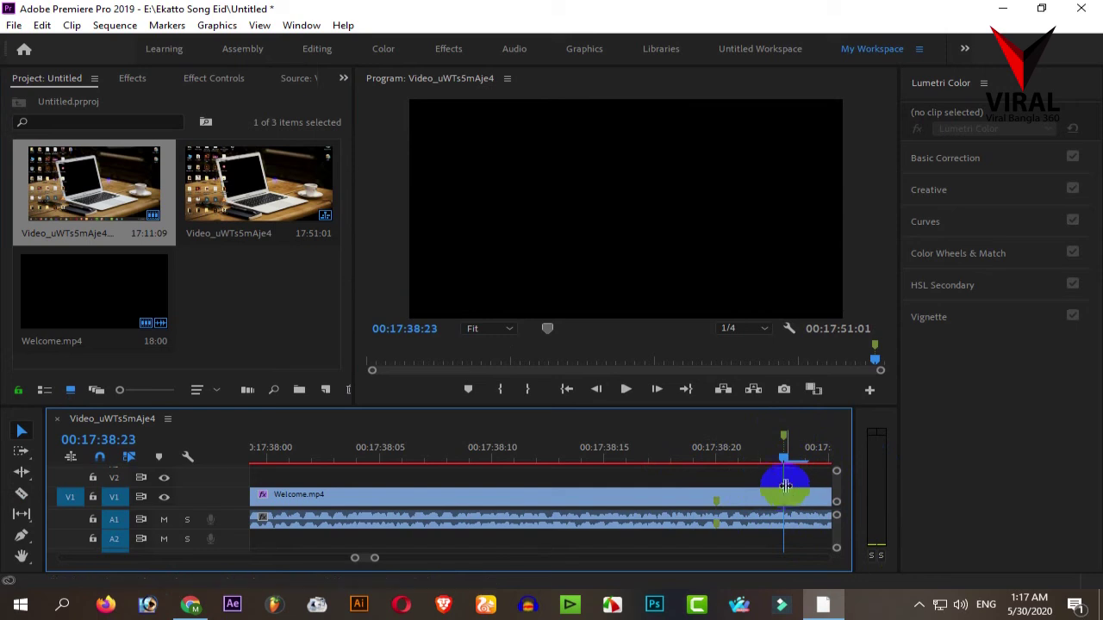
left_click_drag(718, 460, 546, 485)
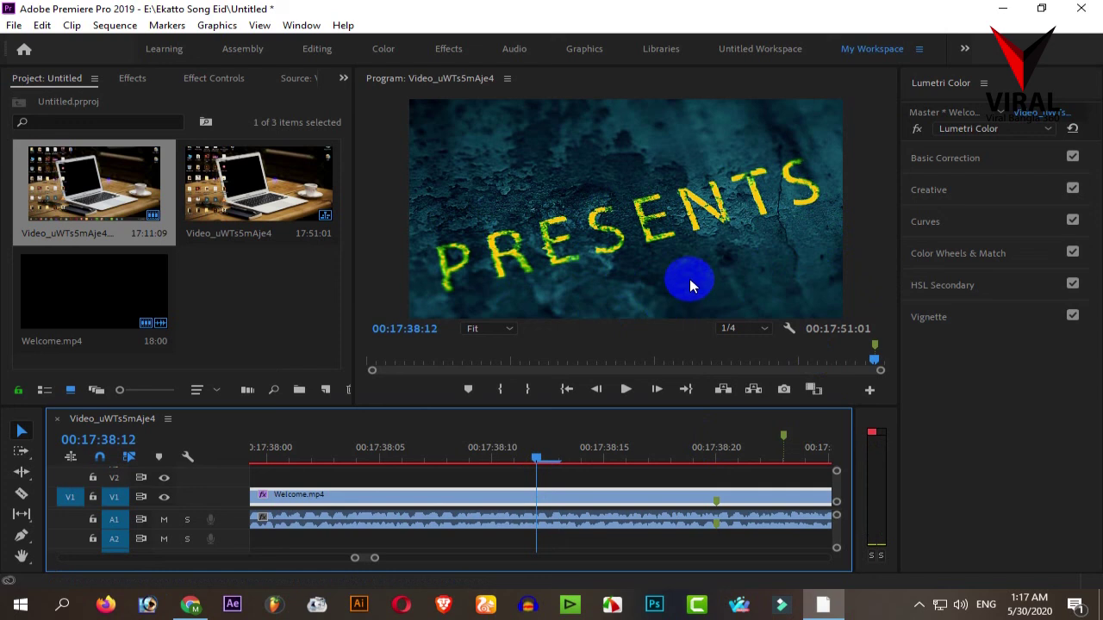
left_click(784, 392)
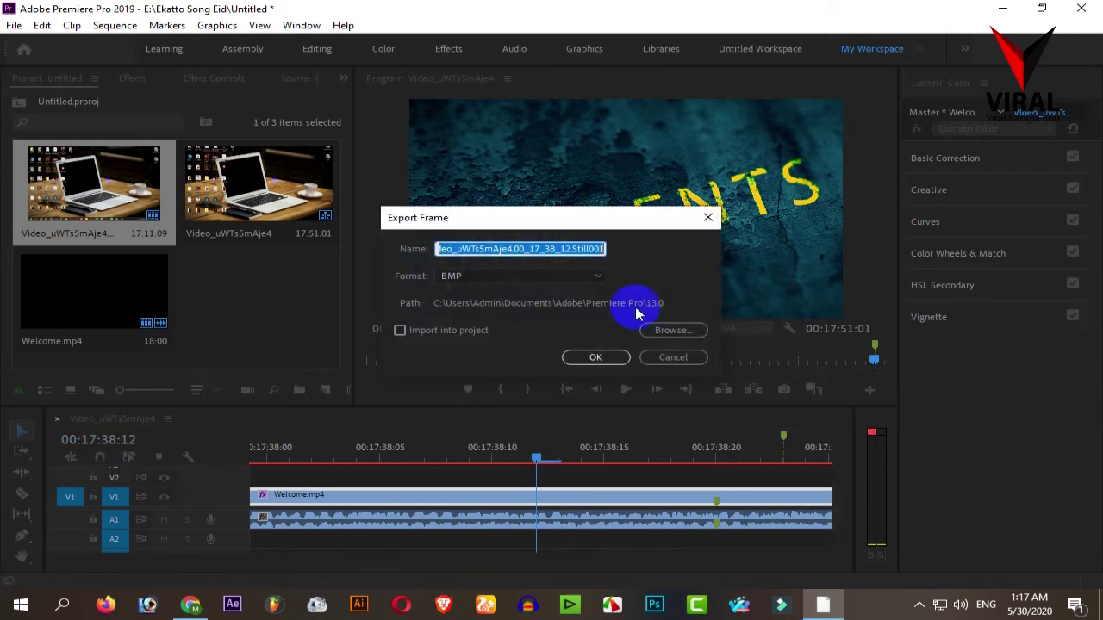
left_click(579, 278)
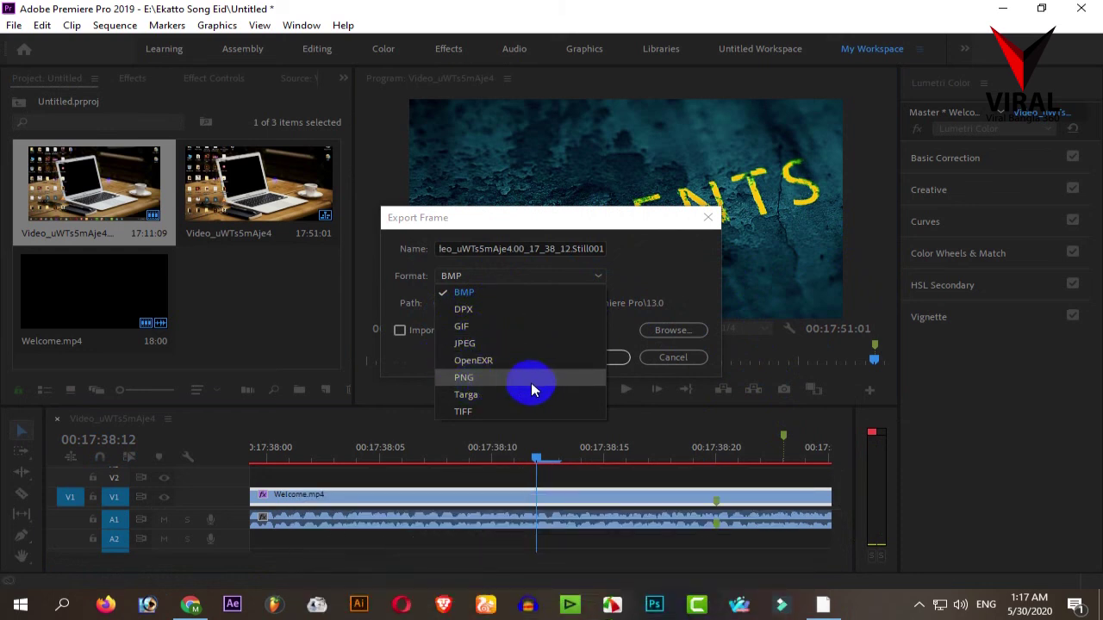
left_click(691, 269)
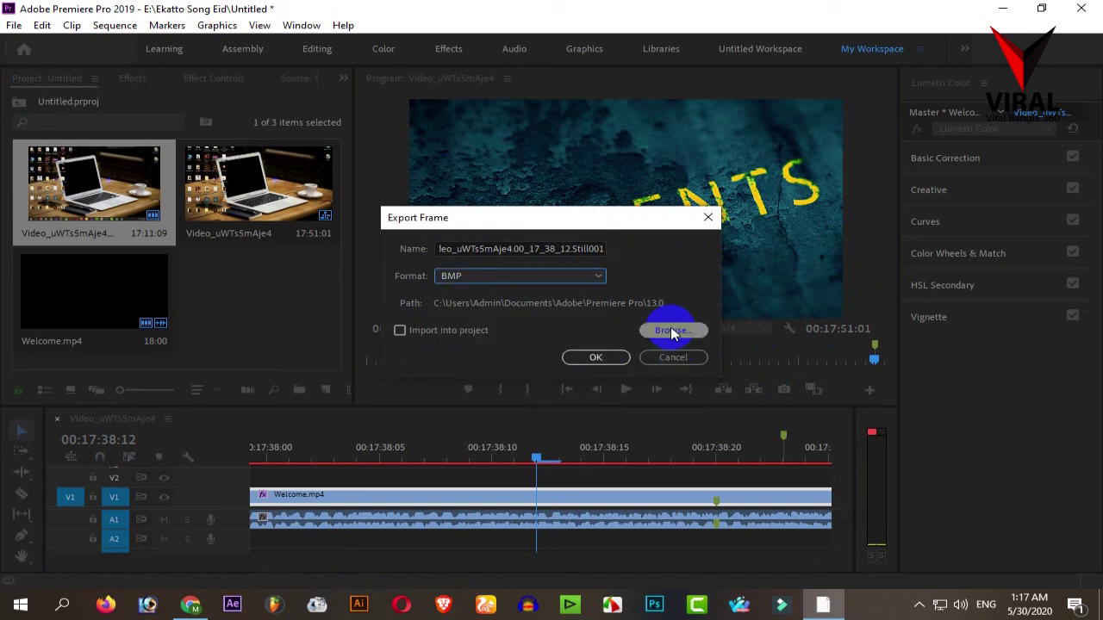
left_click(675, 357)
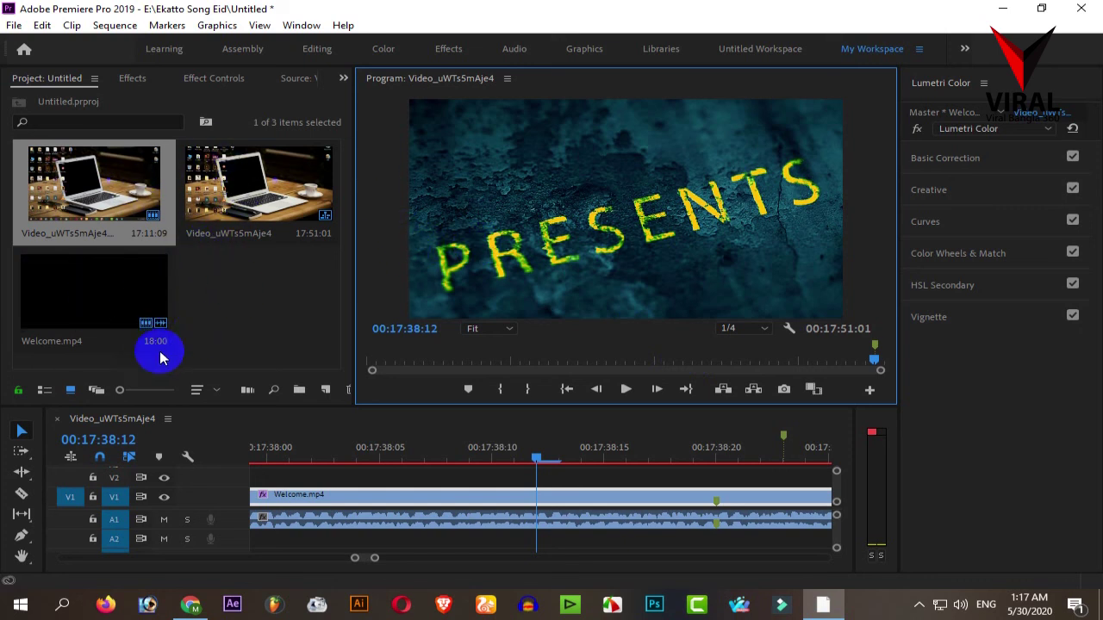
Step: Cycle the Project panel through List, Freeform and Icon views, then sort icons by Name
left_click(43, 389)
left_click(96, 203, "ctrl")
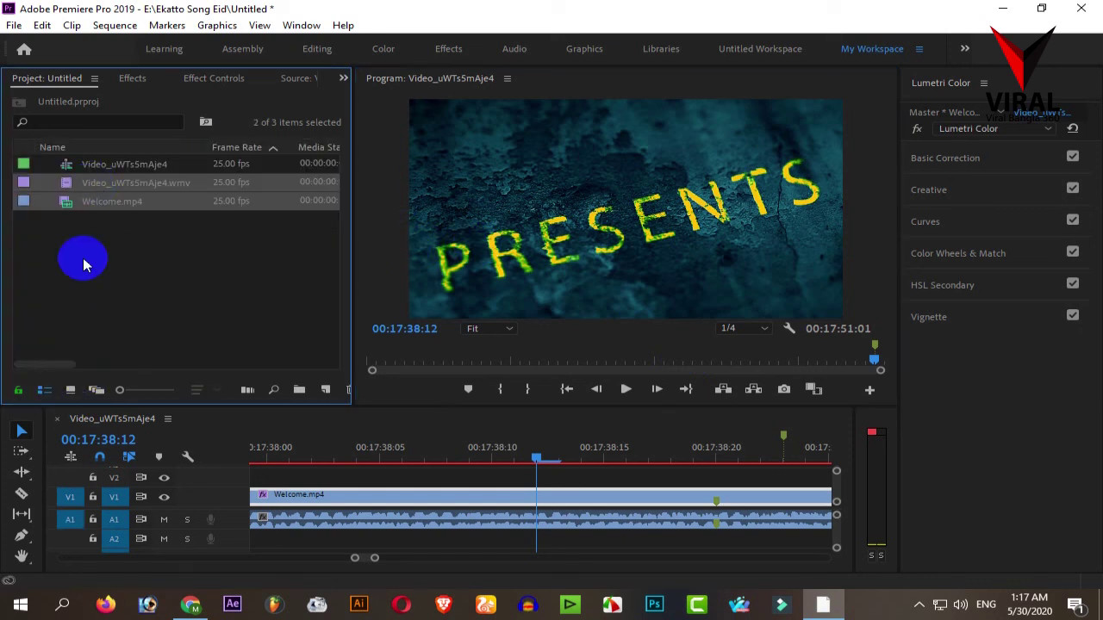
left_click(71, 389)
left_click(93, 390)
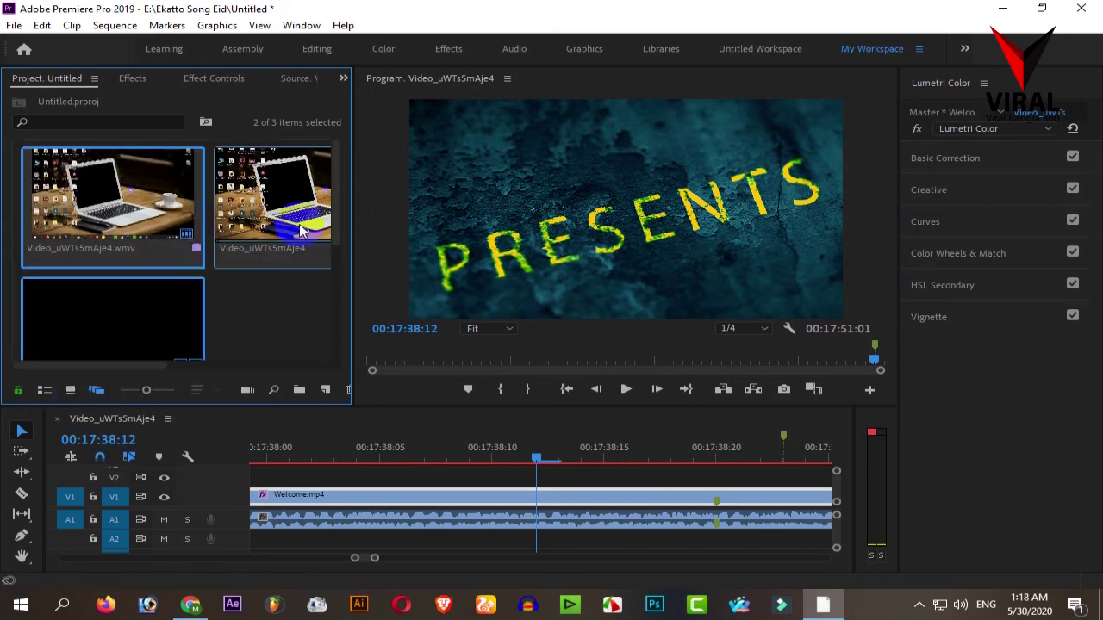
left_click(71, 389)
left_click(197, 389)
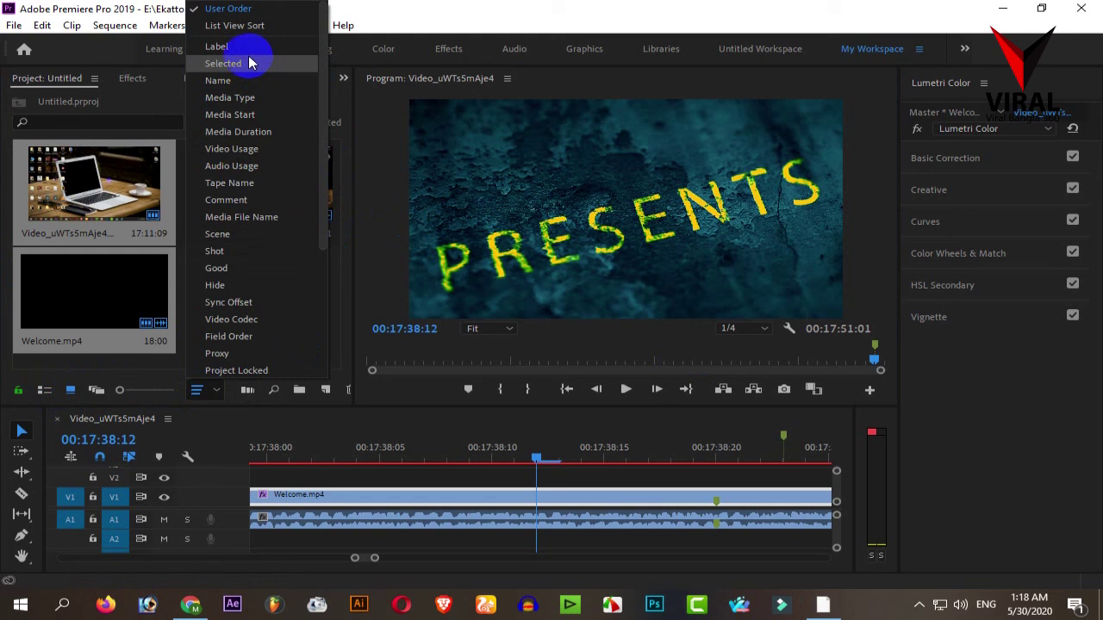
left_click(245, 87)
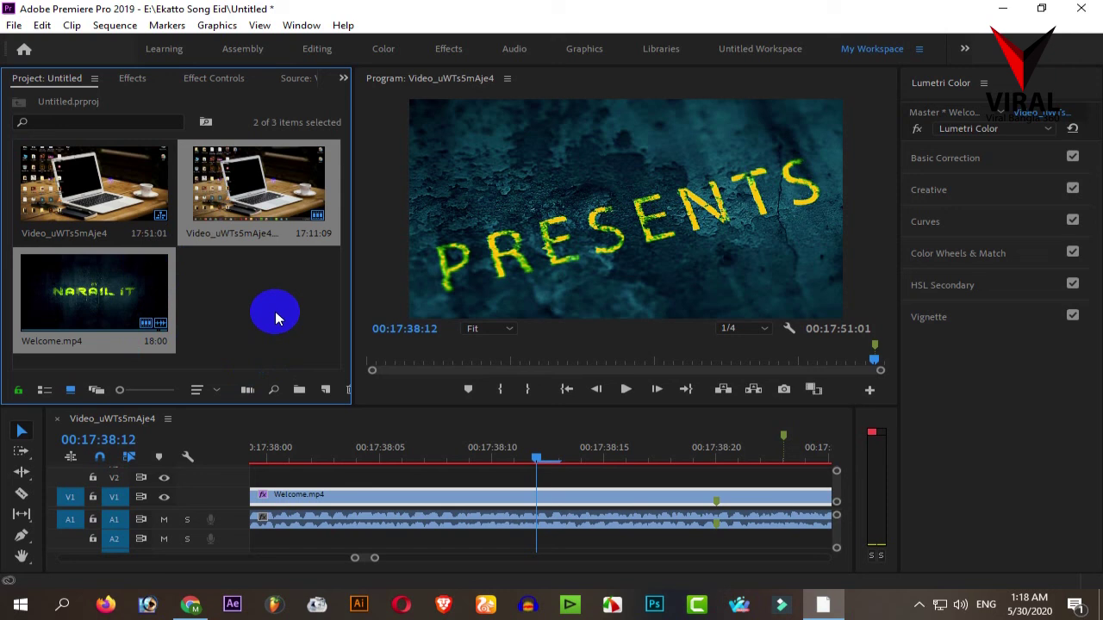
Step: Widen the Project panel so all three clips fit one row, and clear the selection
left_click_drag(352, 322, 392, 322)
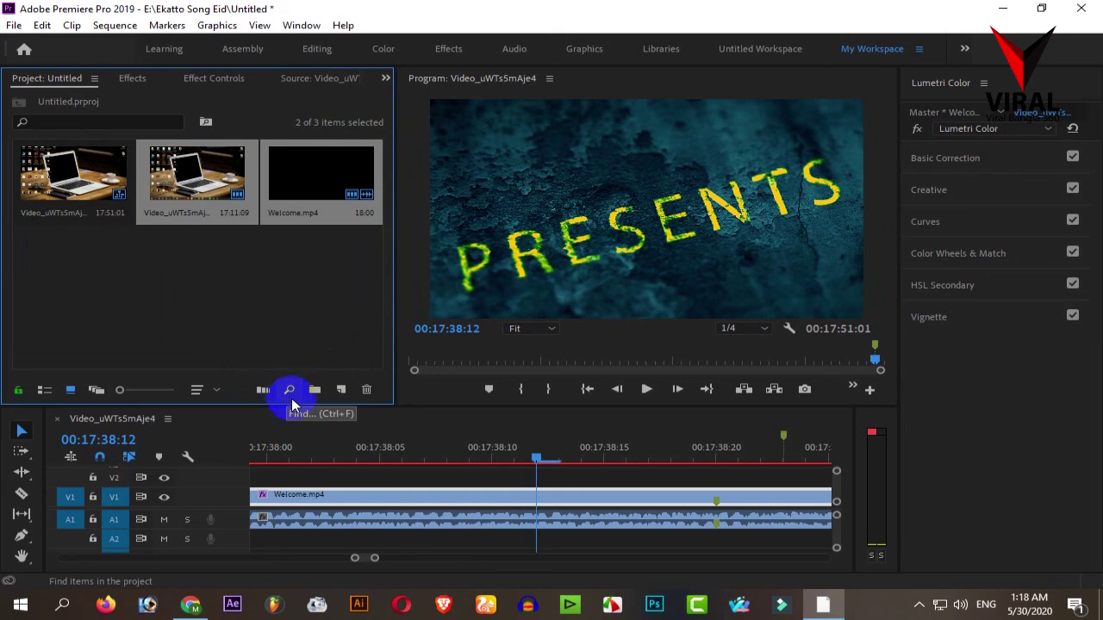
left_click(290, 390)
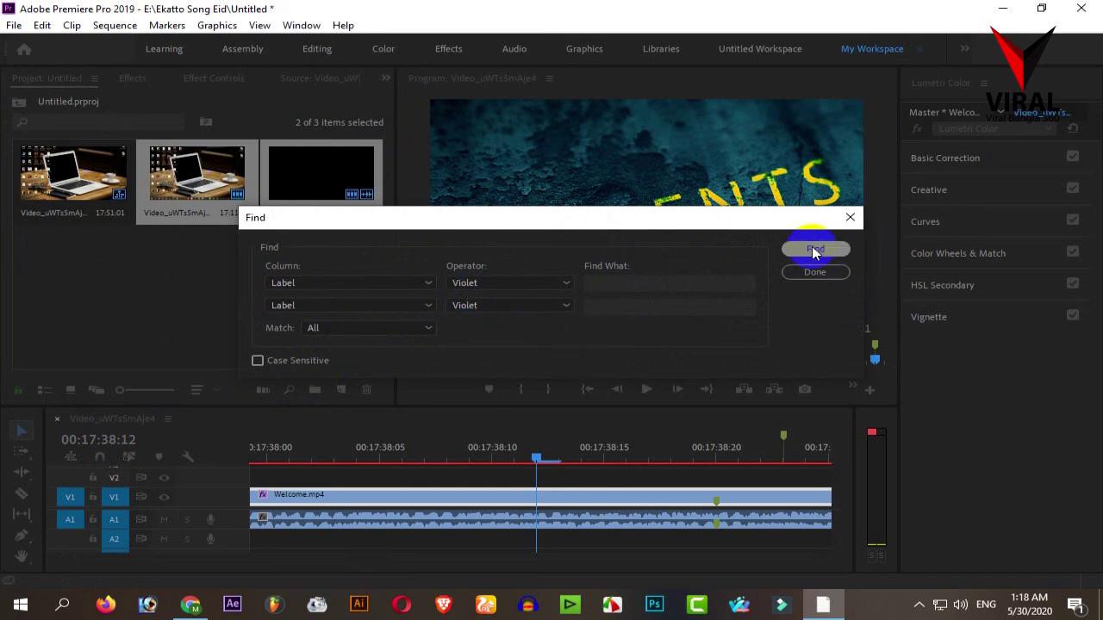
left_click(851, 217)
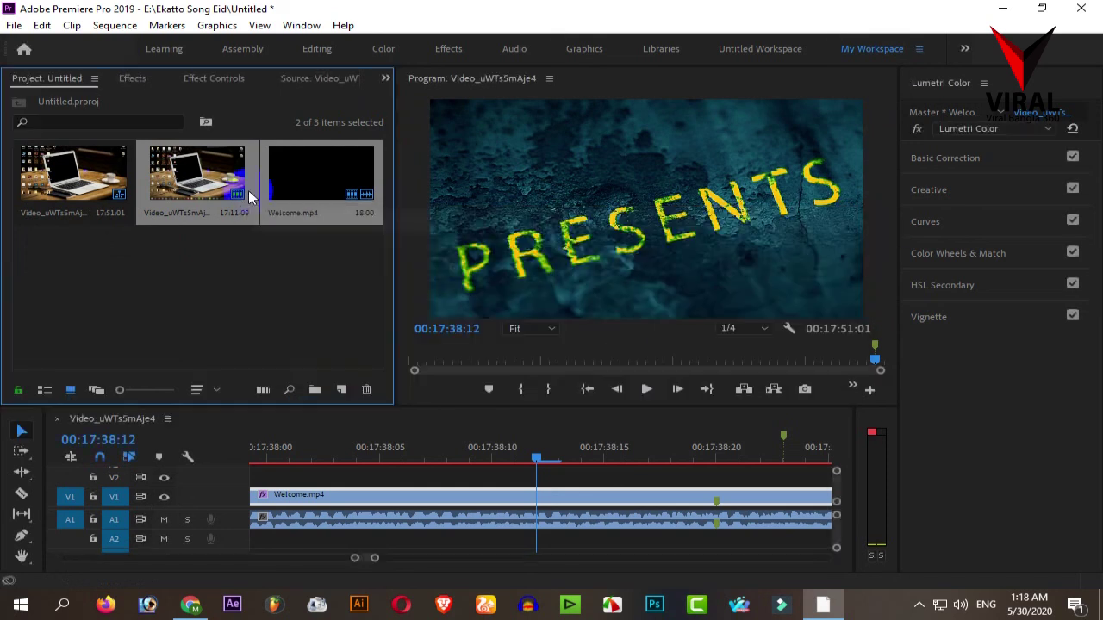
left_click(338, 309)
left_click(160, 218)
left_click(363, 390)
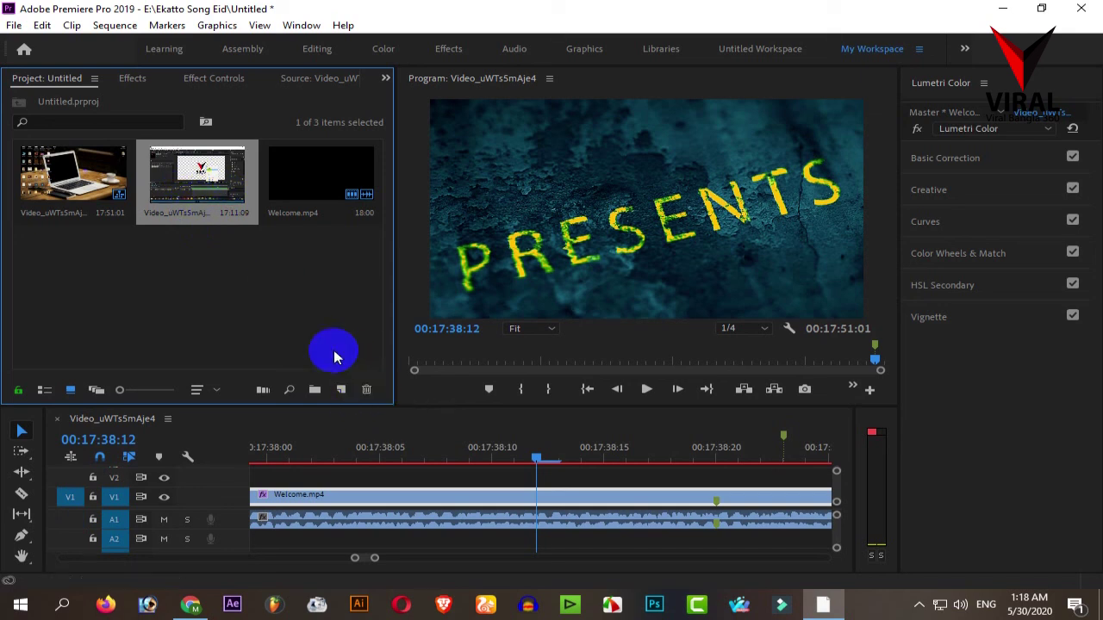
left_click(306, 320)
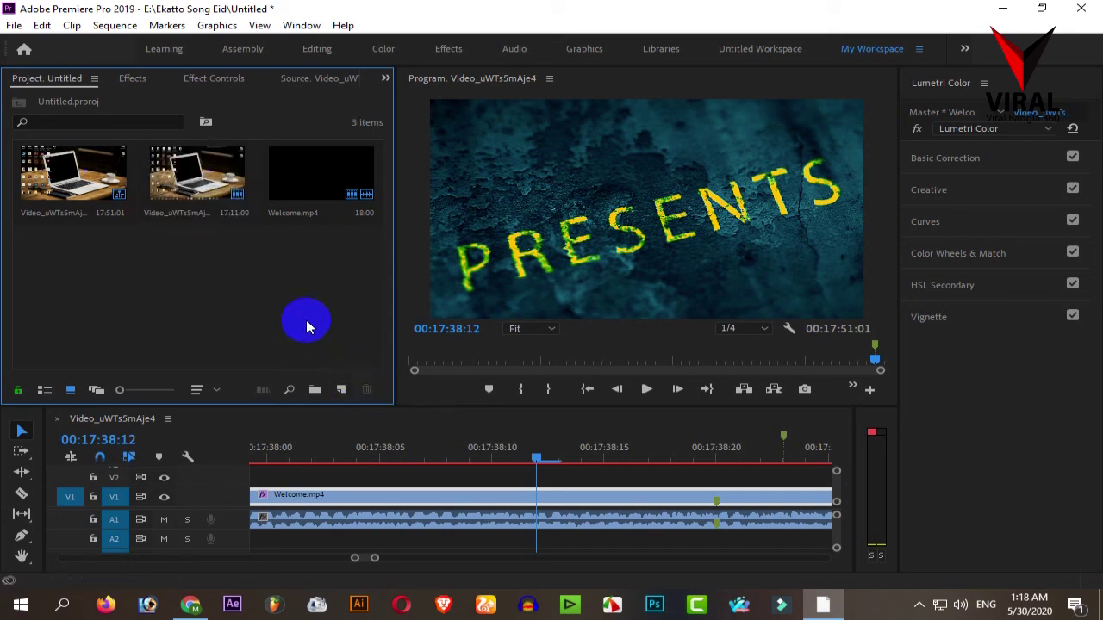
Step: Create a 1280×720 Adjustment Layer through the Project panel's New Item menu
left_click(341, 392)
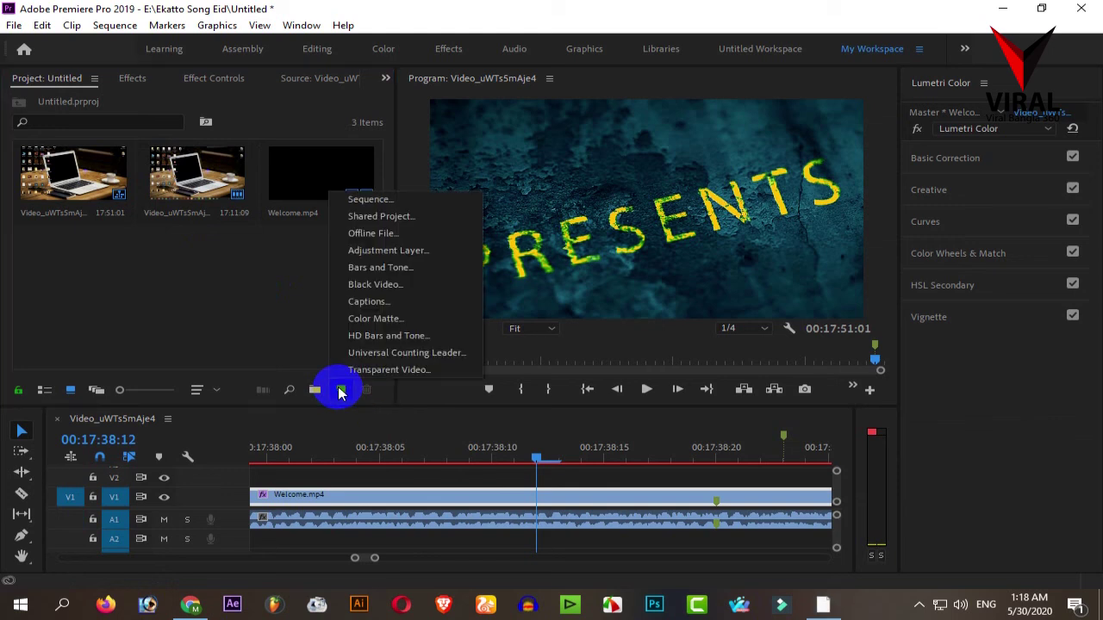
left_click(369, 205)
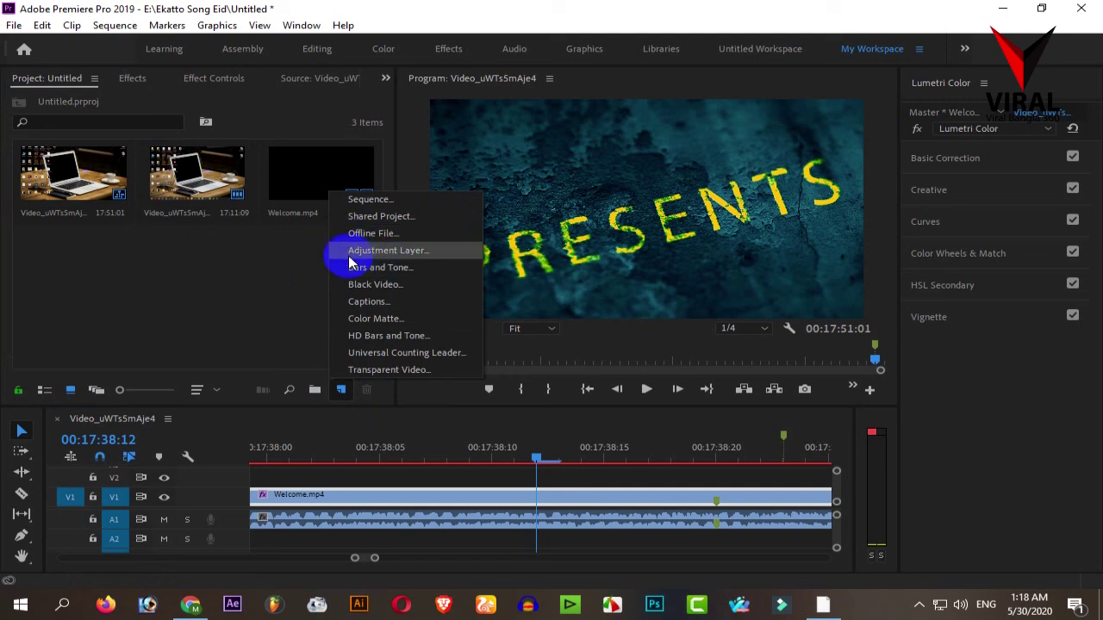
left_click(421, 252)
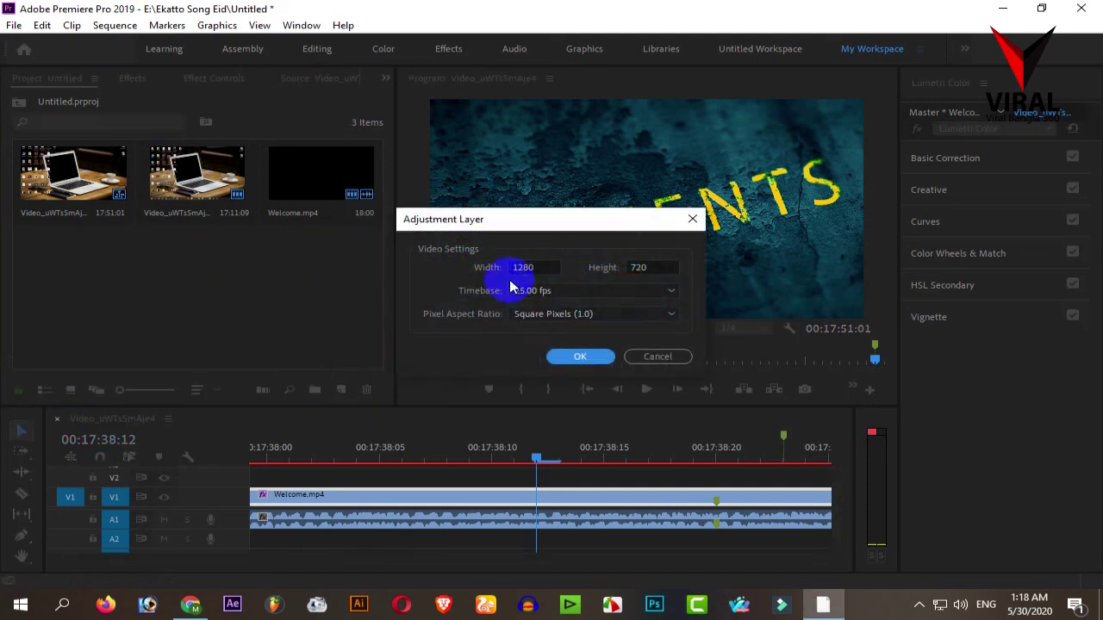
left_click(579, 356)
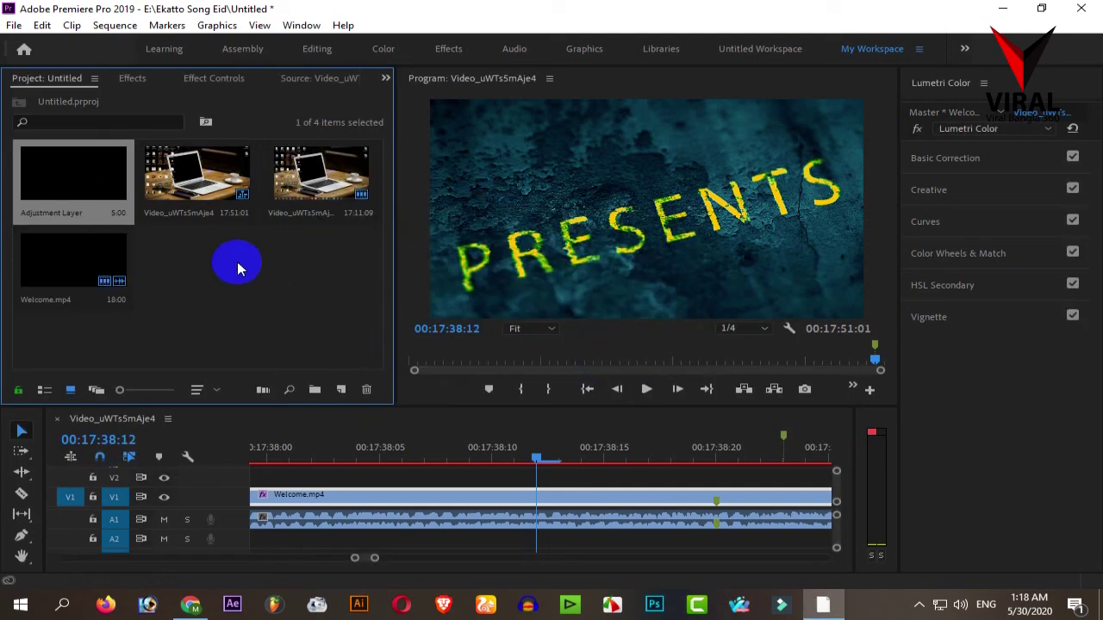
Step: Drop the Adjustment Layer on V2, trim both ends to match Welcome.mp4, and preview the grade
left_click_drag(128, 185, 321, 472)
left_click_drag(429, 452, 492, 480)
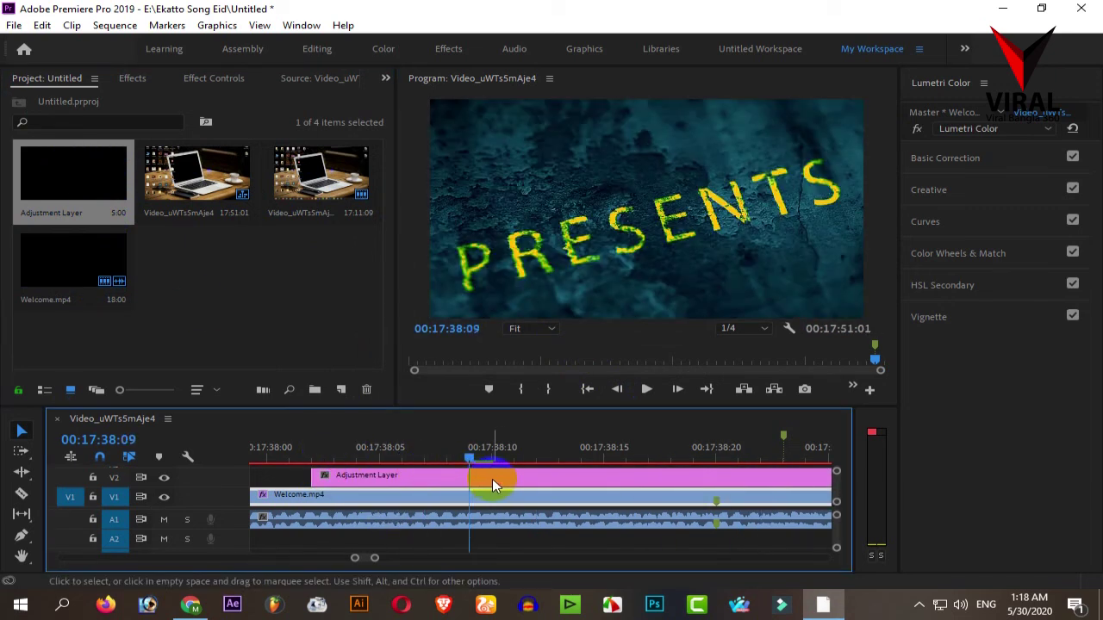
left_click(497, 479)
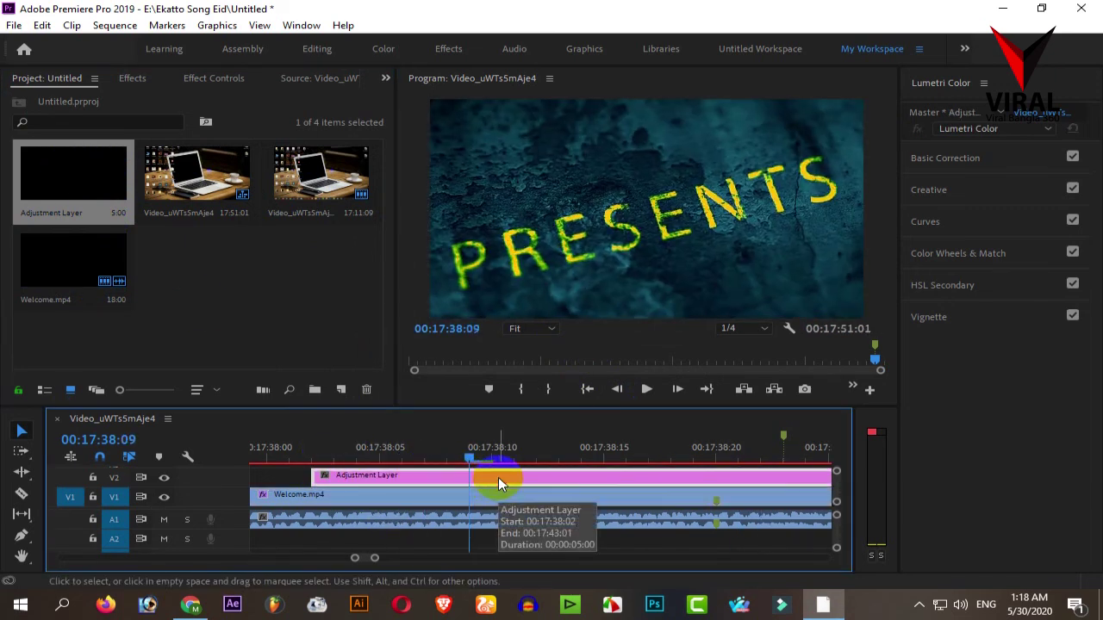
left_click_drag(374, 558, 422, 544)
left_click_drag(617, 475, 767, 475)
left_click_drag(535, 476, 439, 475)
left_click_drag(531, 461, 594, 461)
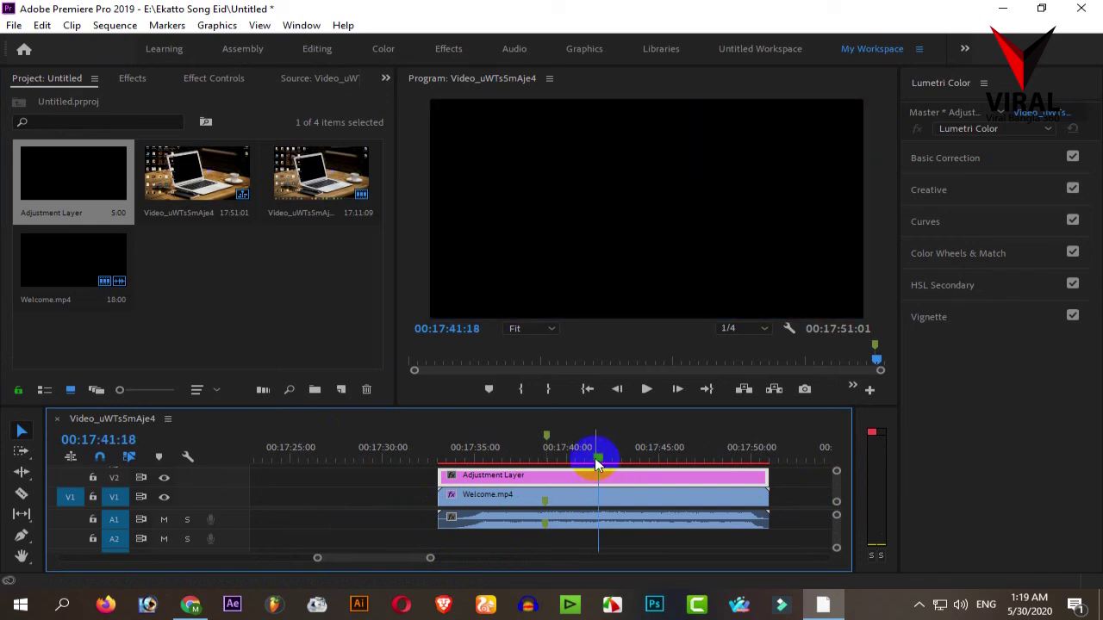
left_click_drag(599, 462, 686, 494)
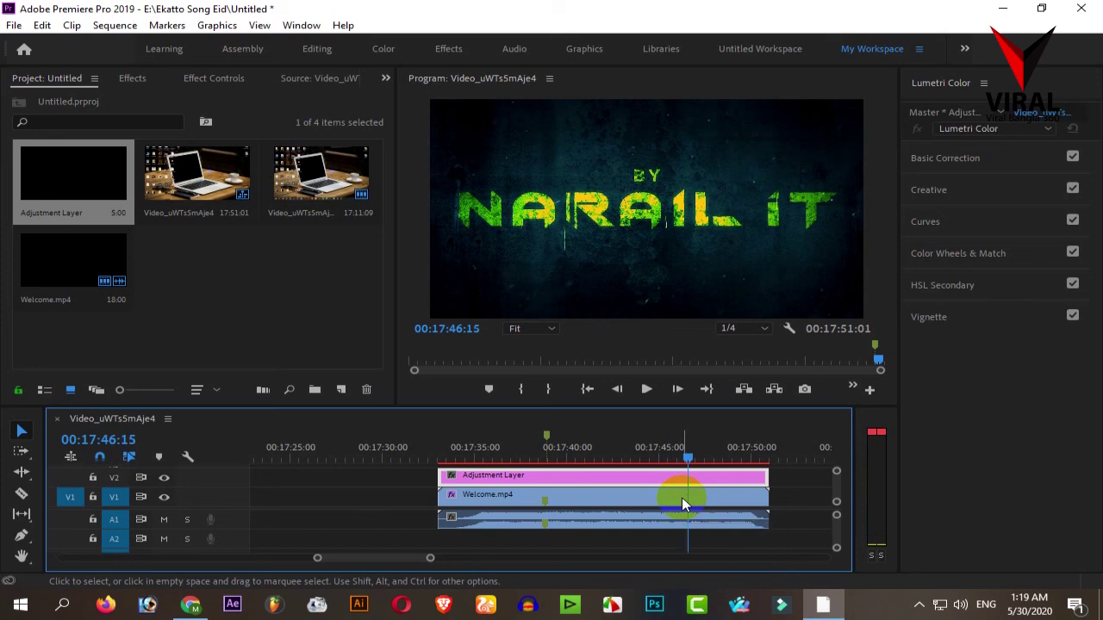
Step: Close Premiere Pro and refresh the Windows desktop twice from its context menu
left_click(1090, 11)
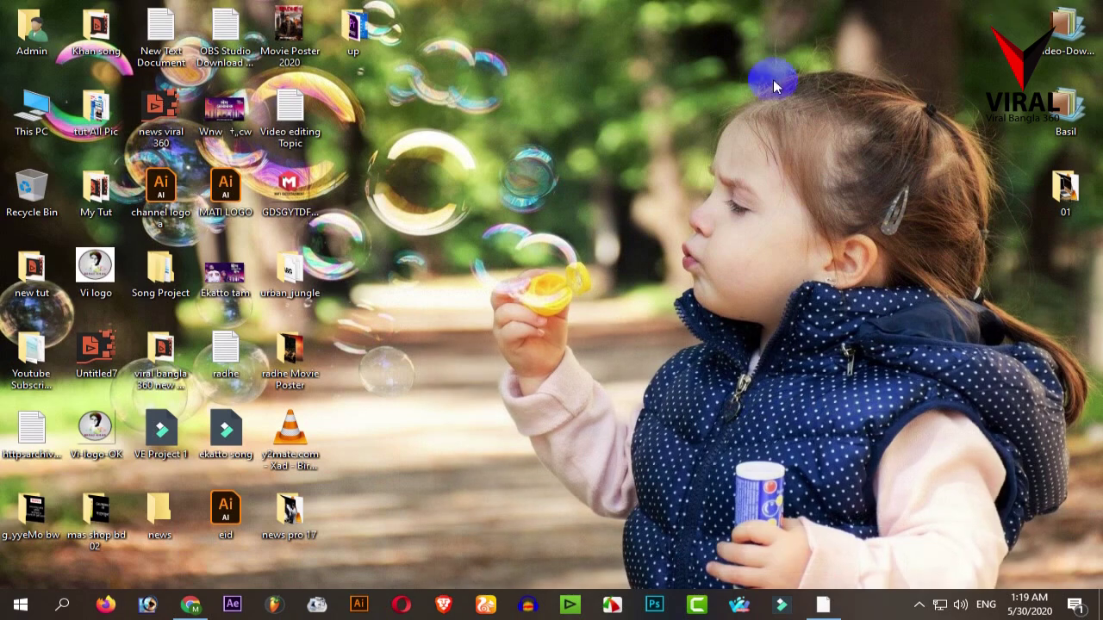
right_click(542, 227)
left_click(602, 272)
right_click(580, 247)
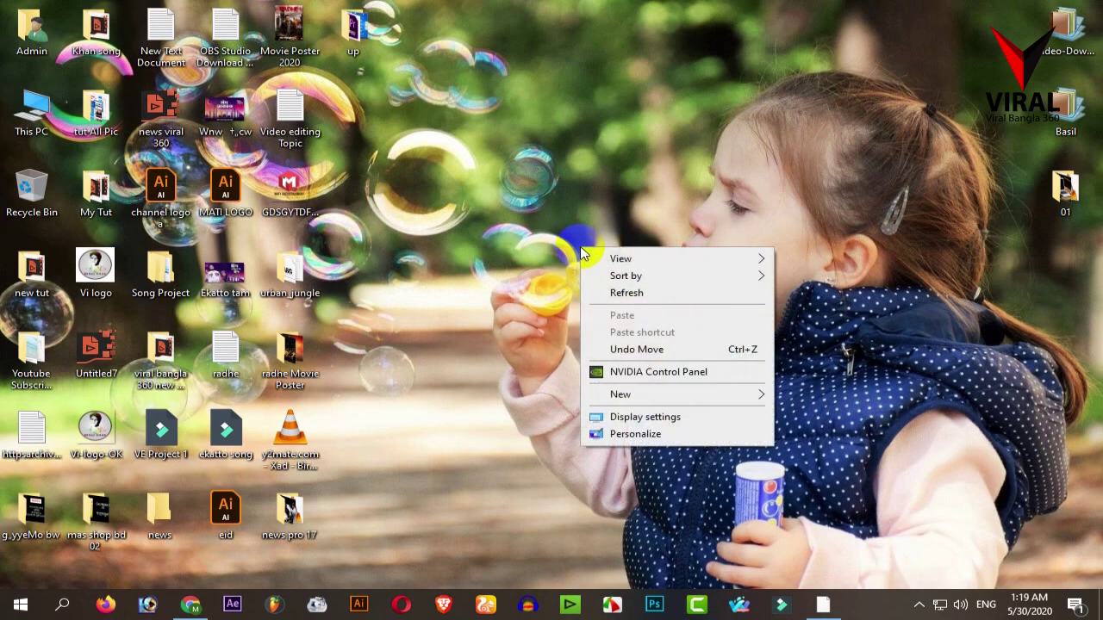
left_click(643, 298)
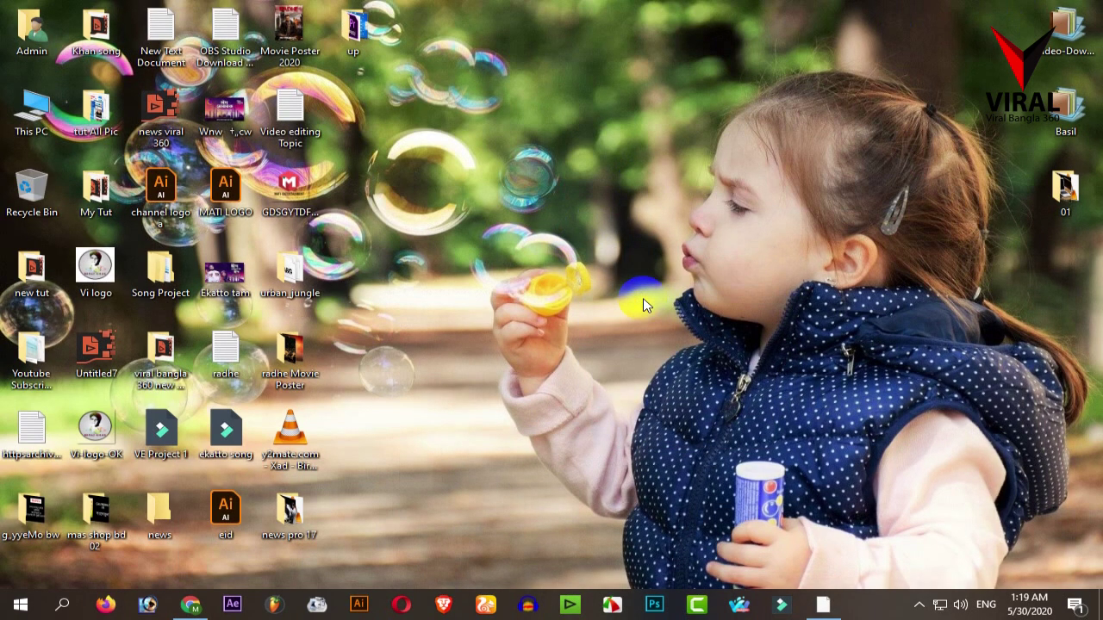